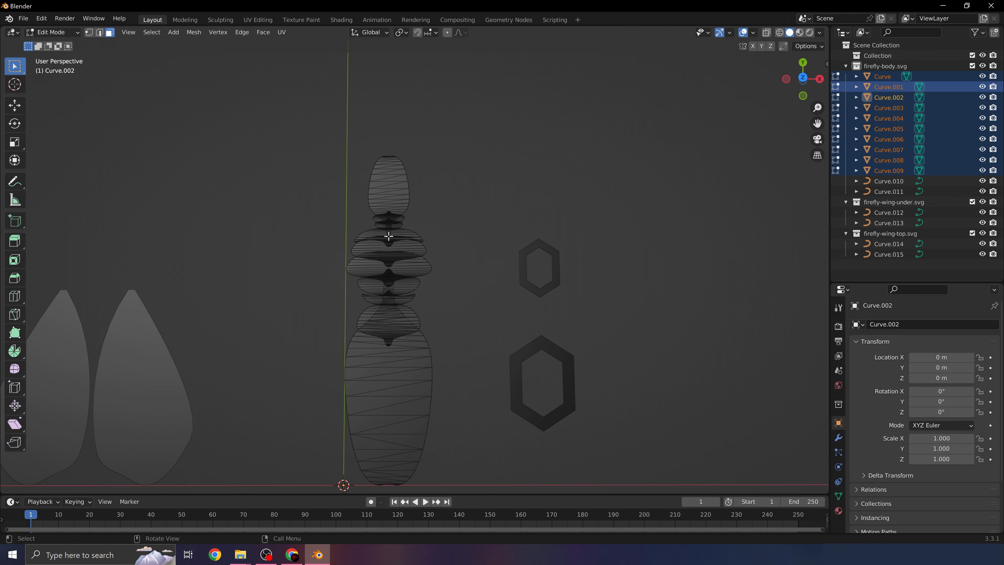
# Step: Select all faces of the ten firefly body pieces and extrude them upward to give the body thickness
pyautogui.press('a')
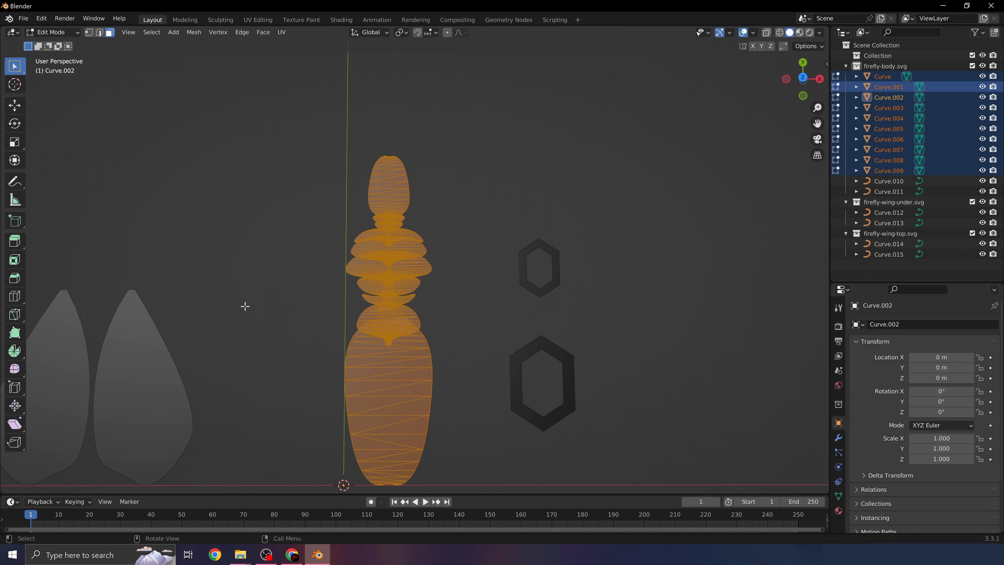
pyautogui.moveTo(426, 321); pyautogui.dragTo(378, 231, button='middle')
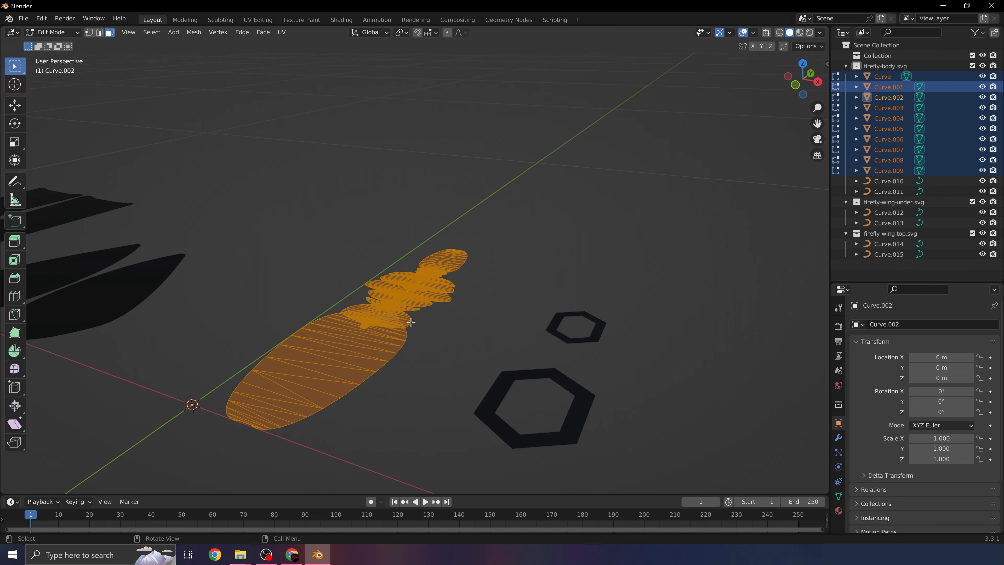
pyautogui.press('e')
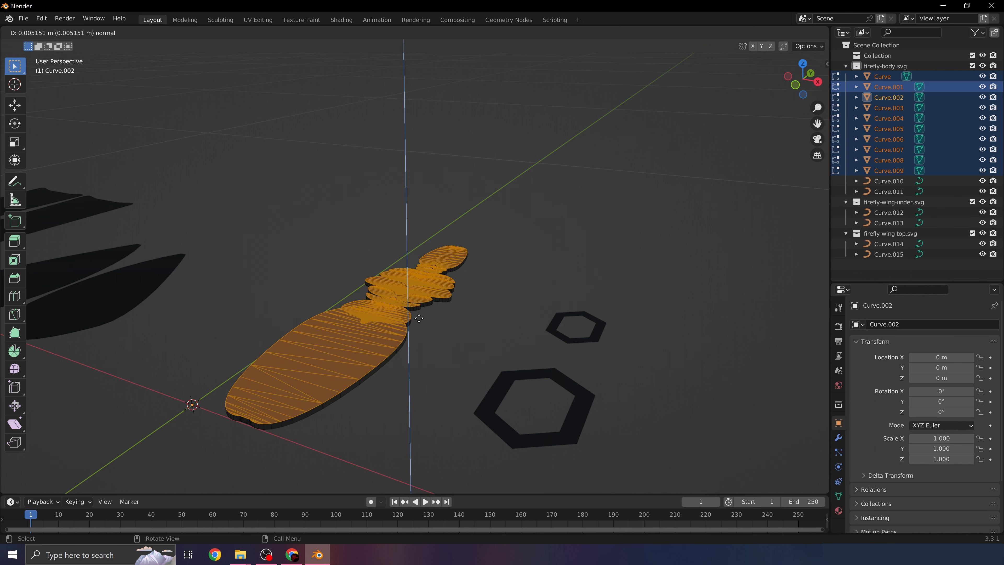
pyautogui.click(391, 290)
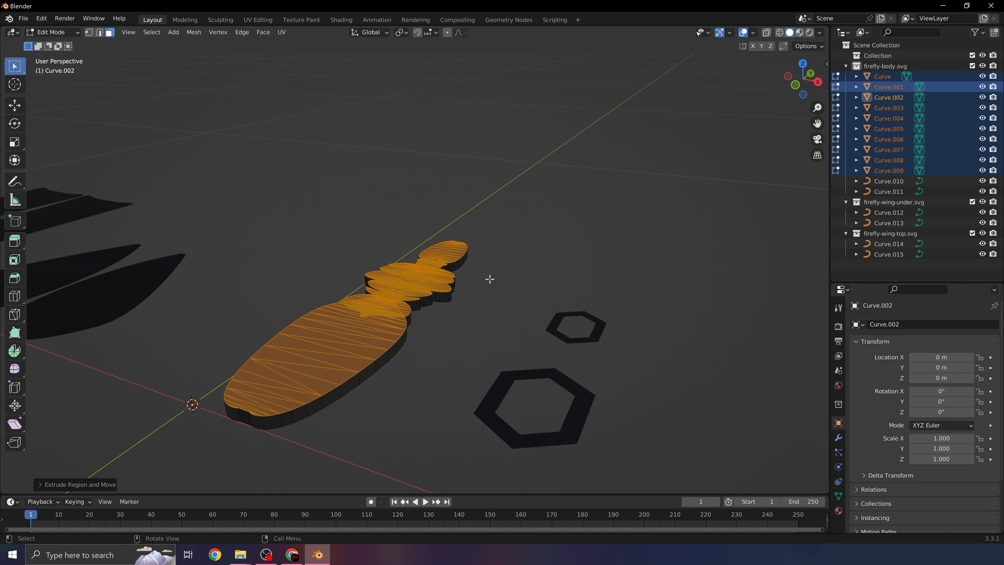
# Step: Scale the extruded top faces of the body pieces to about 0.966 and return to Object Mode
pyautogui.press('s')
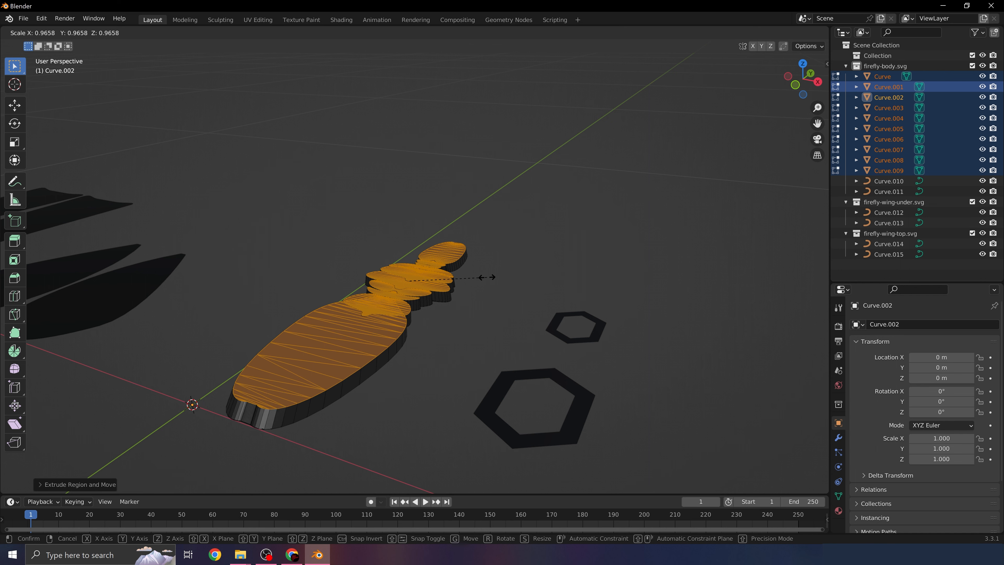
pyautogui.click(487, 277)
pyautogui.moveTo(378, 294); pyautogui.dragTo(421, 372, button='middle')
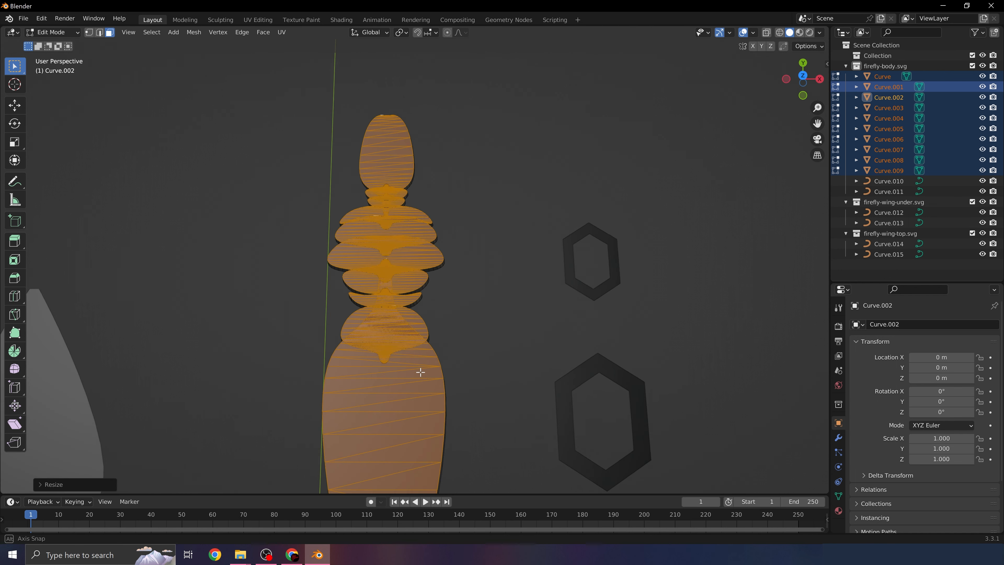
pyautogui.scroll(-2, 423, 348)
pyautogui.press('Tab')
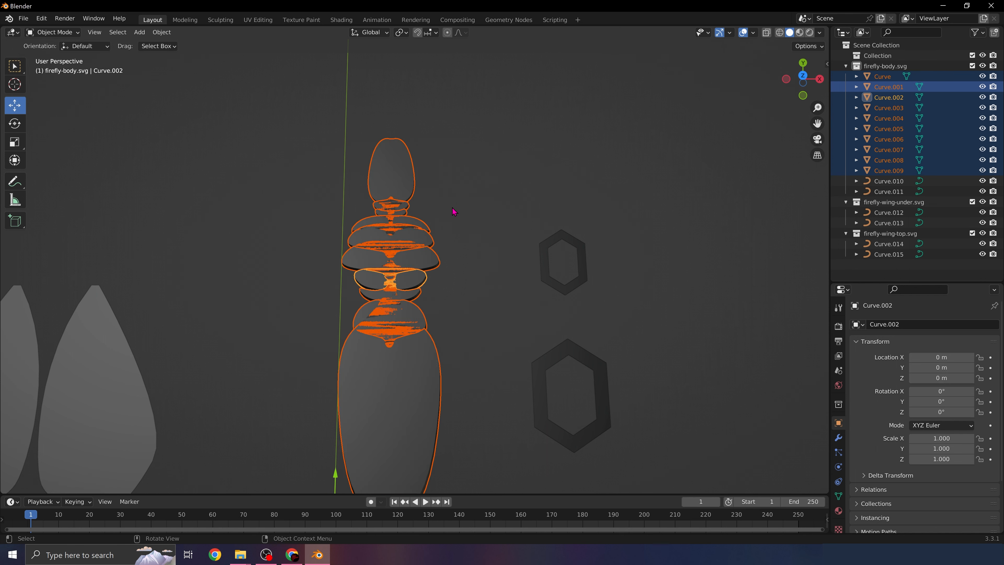
# Step: Examine how the extruded head, neck, thorax and abdomen pieces overlap, from above and from the side
pyautogui.click(454, 193)
pyautogui.scroll(4, 438, 199)
pyautogui.scroll(-3, 420, 193)
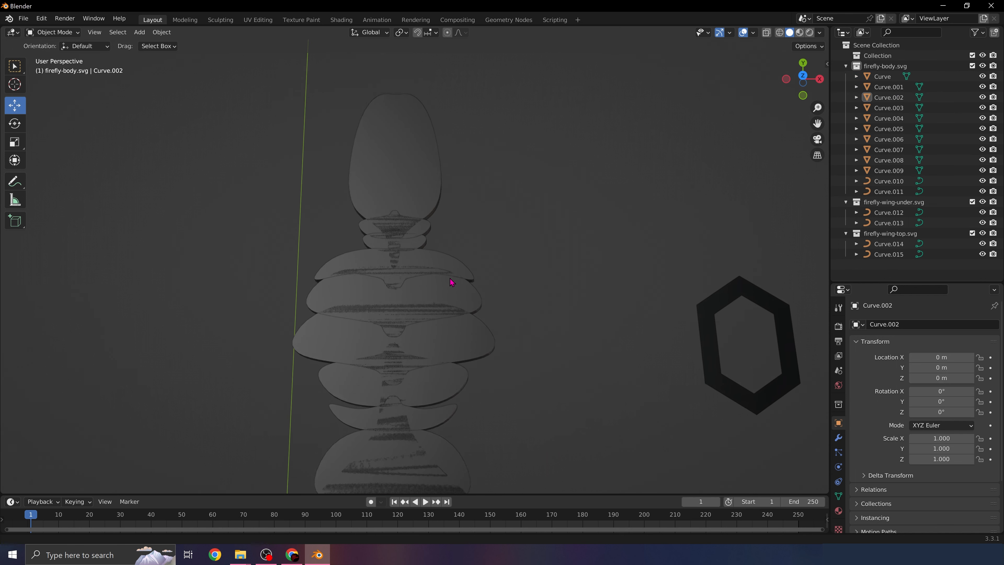
pyautogui.click(400, 228)
pyautogui.moveTo(400, 228); pyautogui.dragTo(359, 329, button='middle')
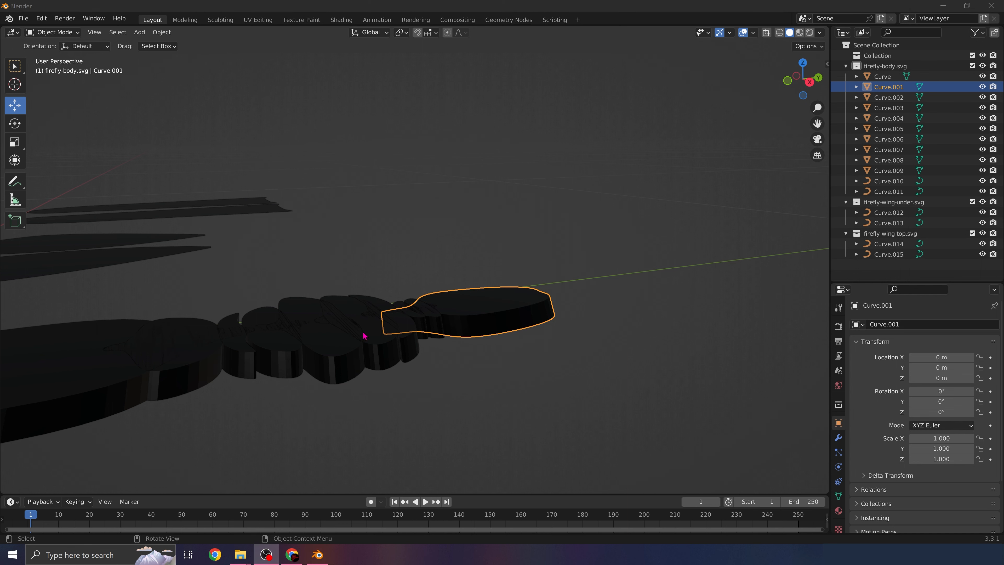
pyautogui.click(442, 365)
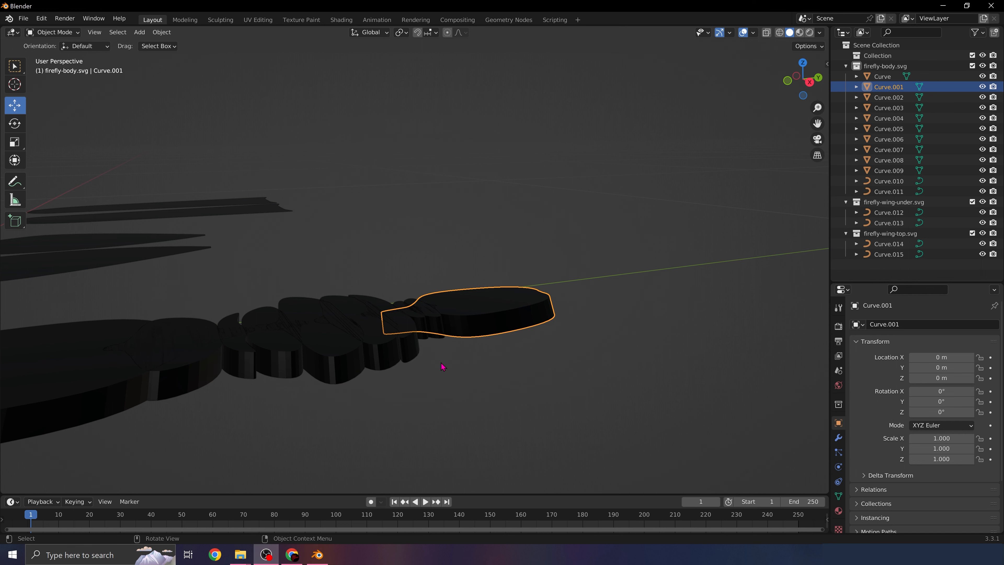
pyautogui.click(470, 323)
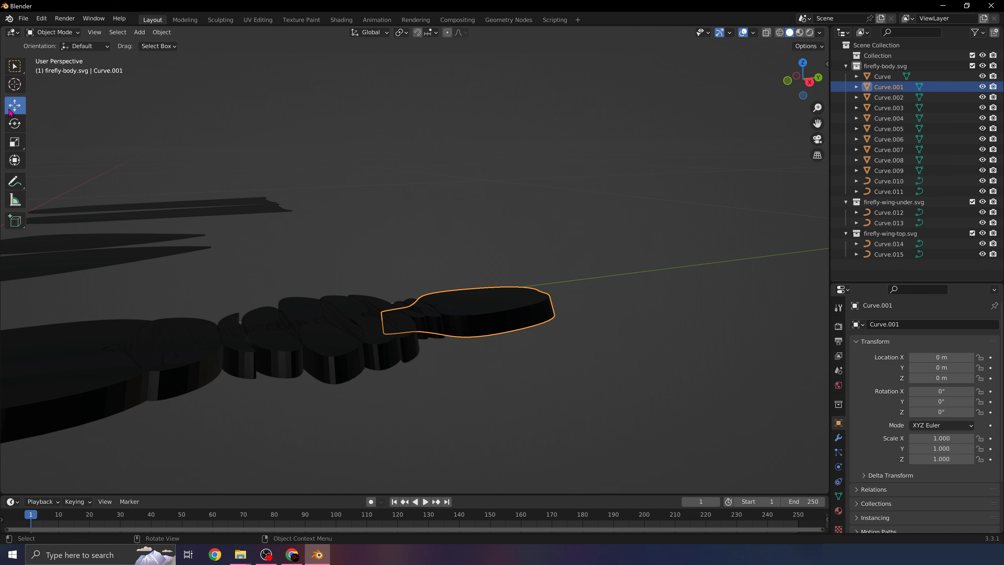
pyautogui.click(15, 123)
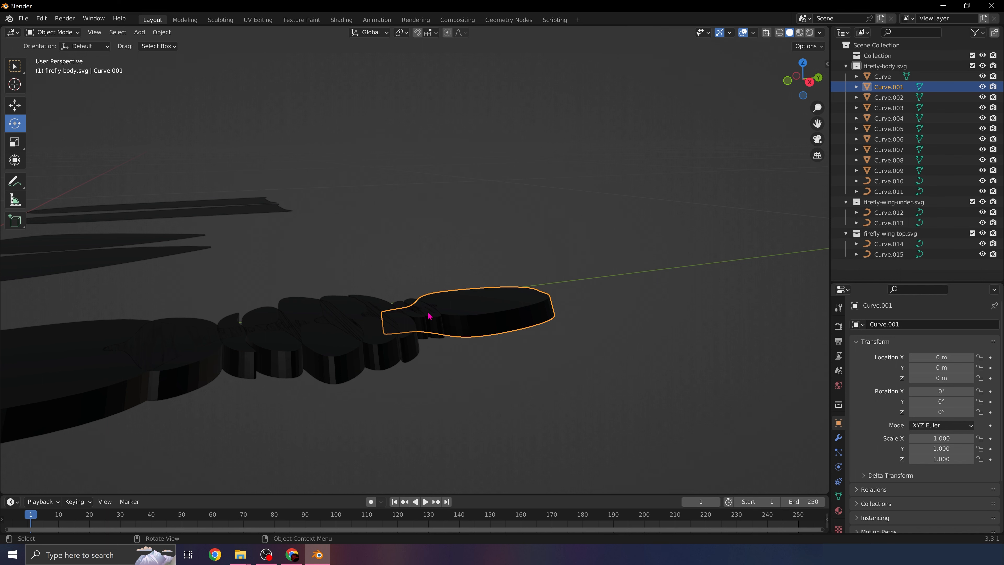
pyautogui.click(356, 332)
pyautogui.moveTo(186, 368); pyautogui.dragTo(134, 310, button='middle')
pyautogui.click(110, 379)
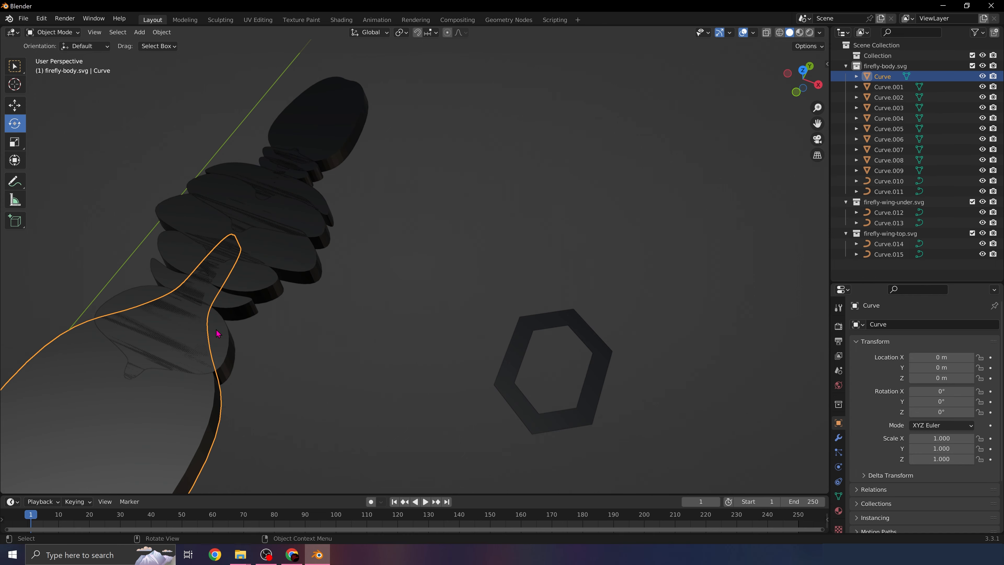
pyautogui.scroll(-4, 282, 333)
# Step: Set the origin of all ten body pieces to their Center of Mass (Volume), then clear the selection
pyautogui.moveTo(273, 189); pyautogui.dragTo(377, 370)
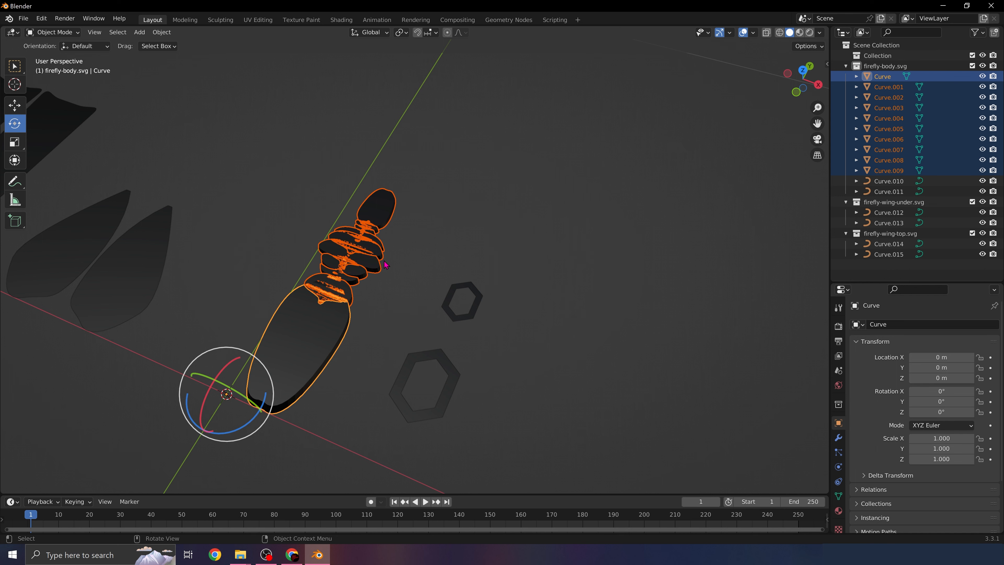
pyautogui.rightClick(329, 303)
pyautogui.moveTo(329, 304)
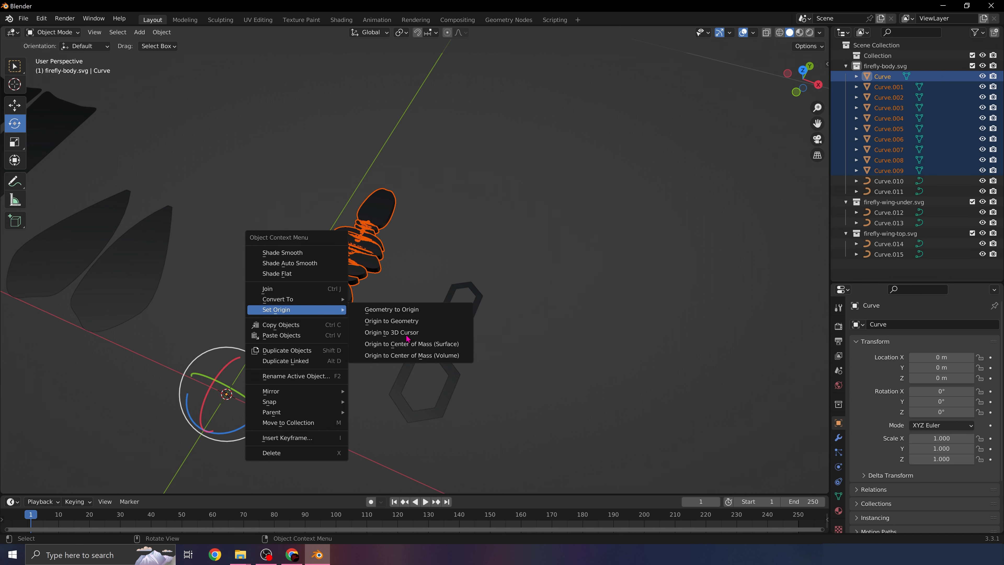
pyautogui.click(405, 355)
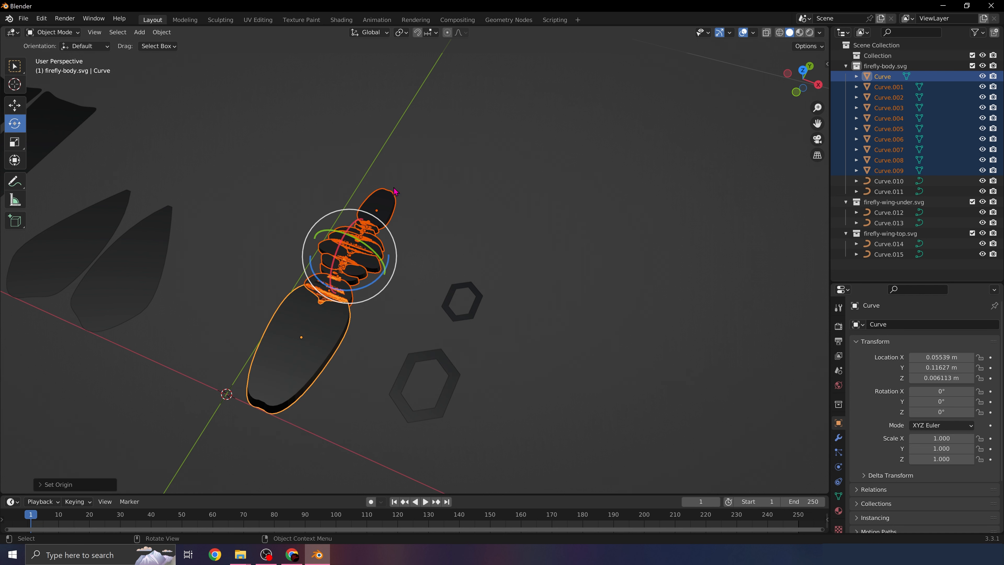
pyautogui.hotkey('alt', 'a')
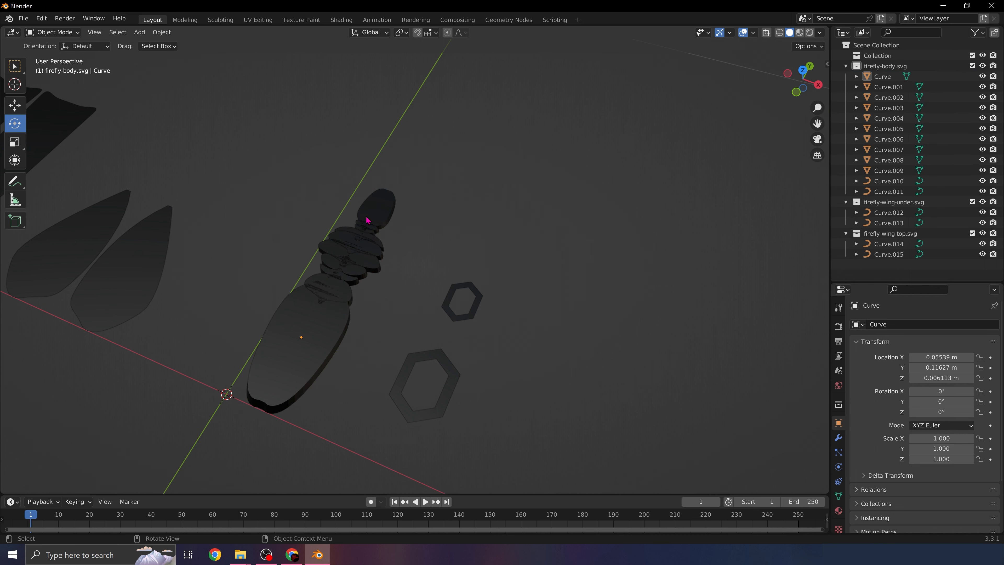
# Step: Use the Move tool to shift the neck segment Curve.007 vertically to about Z 0.004 m
pyautogui.click(367, 220)
pyautogui.click(339, 258)
pyautogui.click(301, 324)
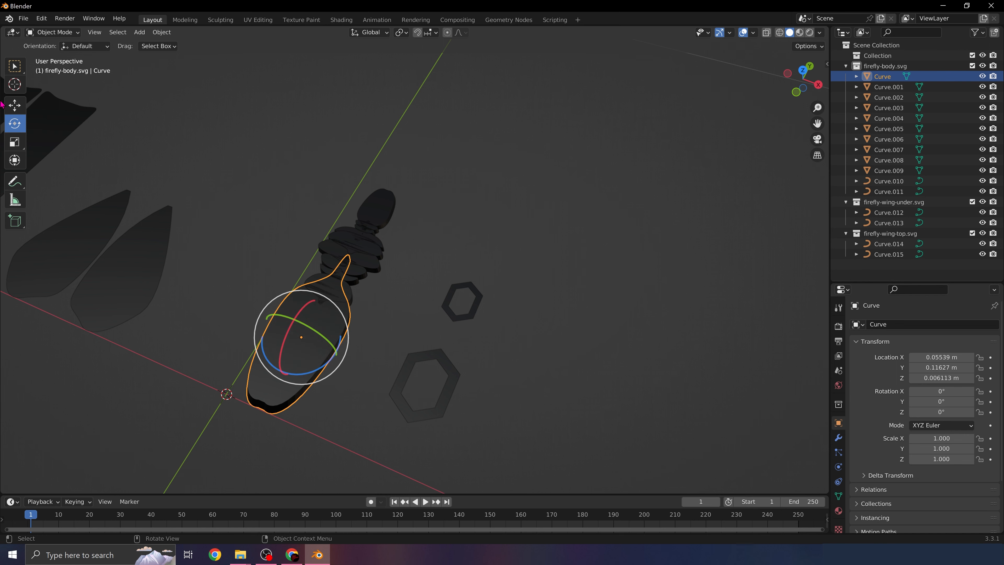
pyautogui.click(14, 106)
pyautogui.moveTo(412, 146); pyautogui.dragTo(412, 138)
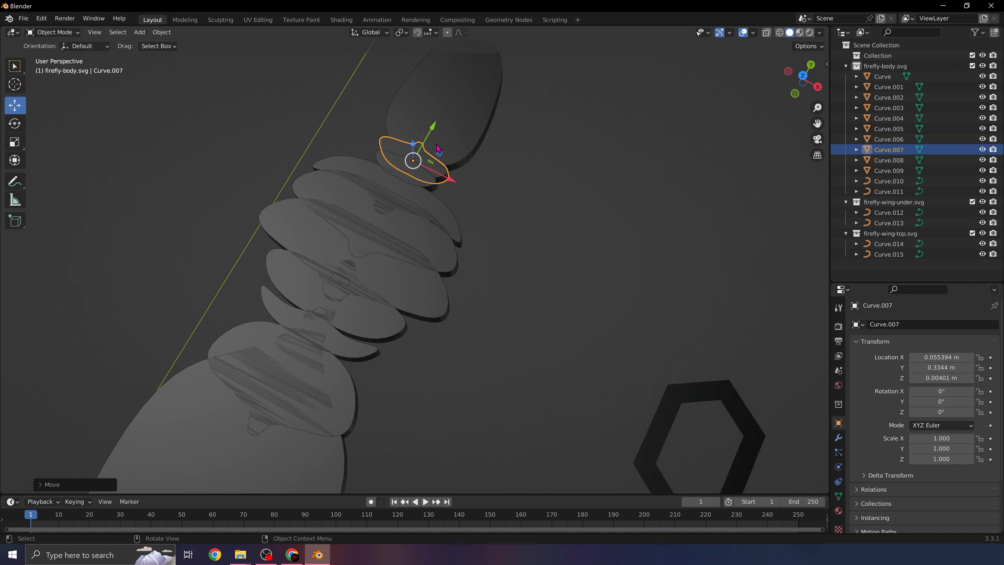
pyautogui.scroll(3, 457, 132)
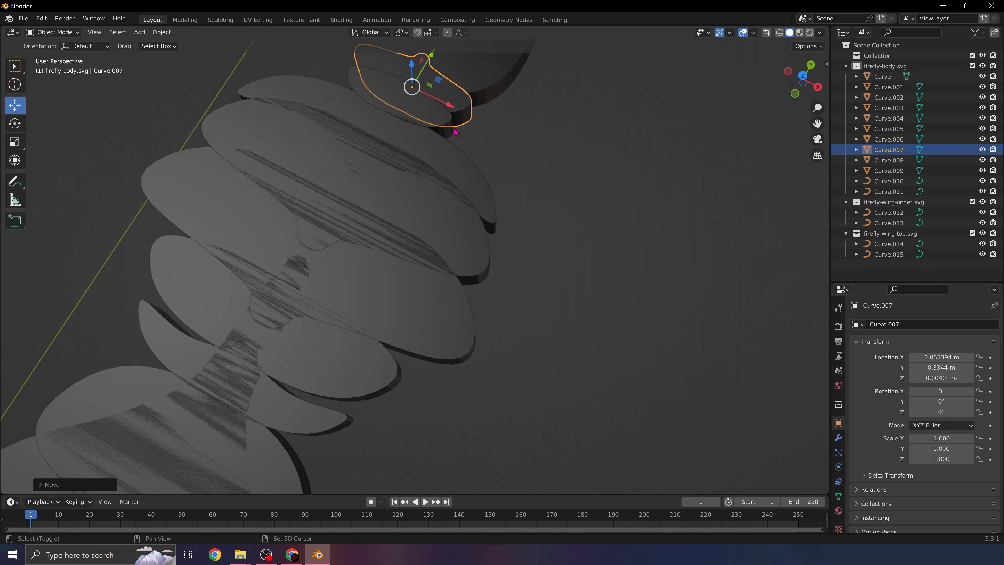
pyautogui.moveTo(455, 132); pyautogui.dragTo(381, 219, button='middle')
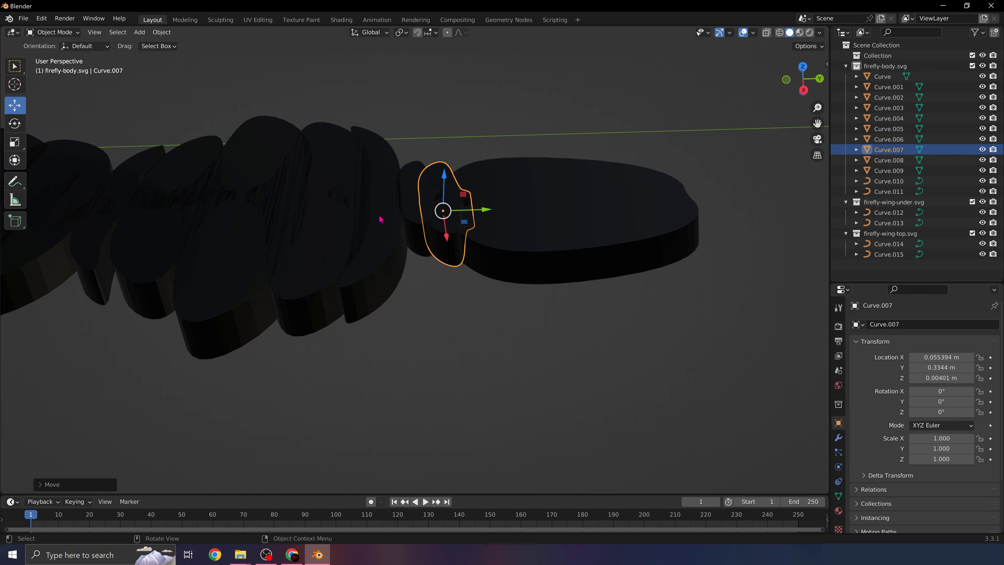
# Step: Raise the thorax segment nearest the neck, Curve.009, to about Z 0.0083 m and adjust the widest thorax segment's height
pyautogui.click(386, 233)
pyautogui.moveTo(374, 176); pyautogui.dragTo(368, 166)
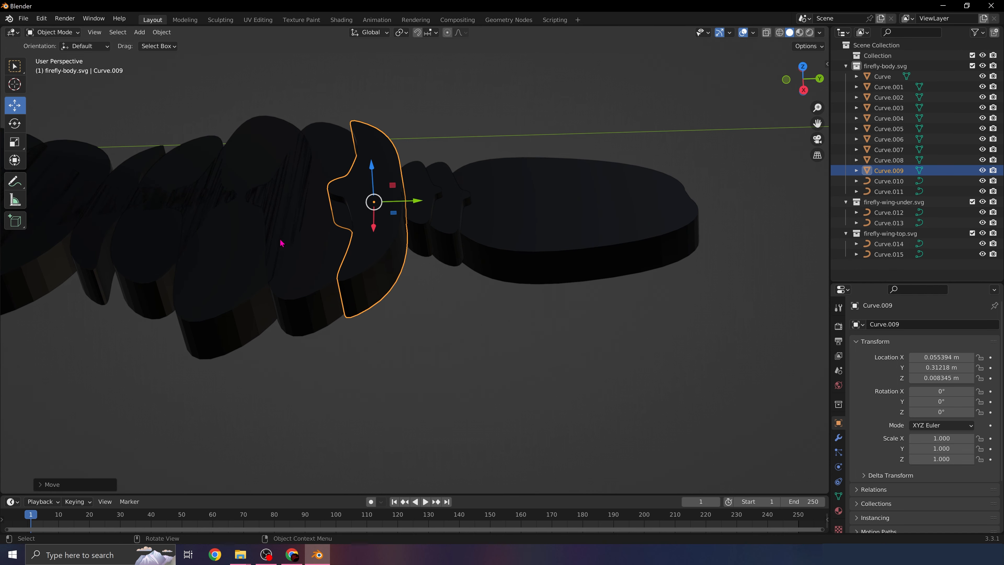
pyautogui.click(218, 257)
pyautogui.moveTo(244, 176); pyautogui.dragTo(243, 180)
# Step: Raise thorax segment Curve.002 to about Z 0.0093 m and adjust the height of the neighbouring thin segment Curve.004
pyautogui.keyDown('shift'); pyautogui.moveTo(238, 228); pyautogui.dragTo(498, 254, button='middle'); pyautogui.keyUp('shift')
pyautogui.click(454, 257)
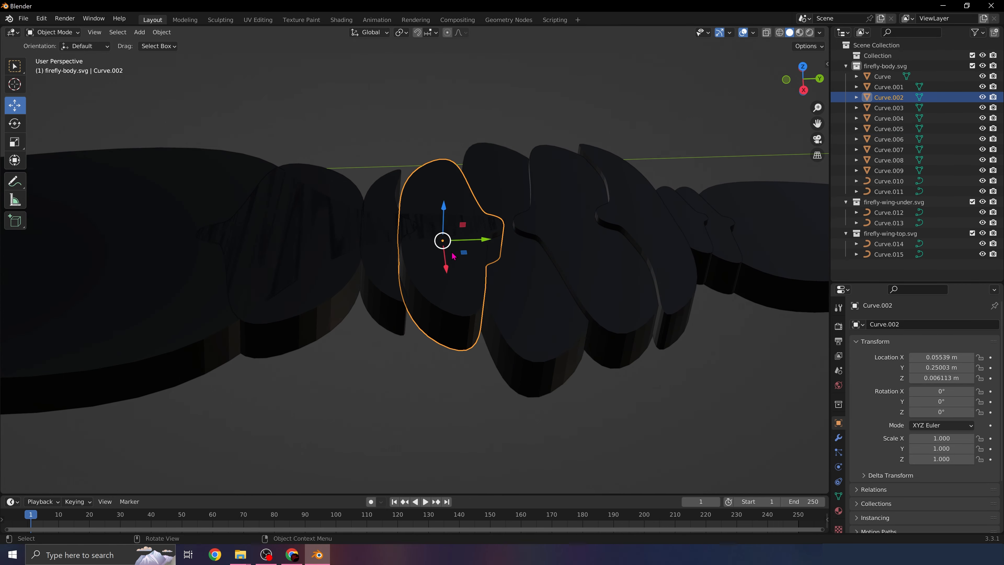
pyautogui.moveTo(444, 208); pyautogui.dragTo(439, 206)
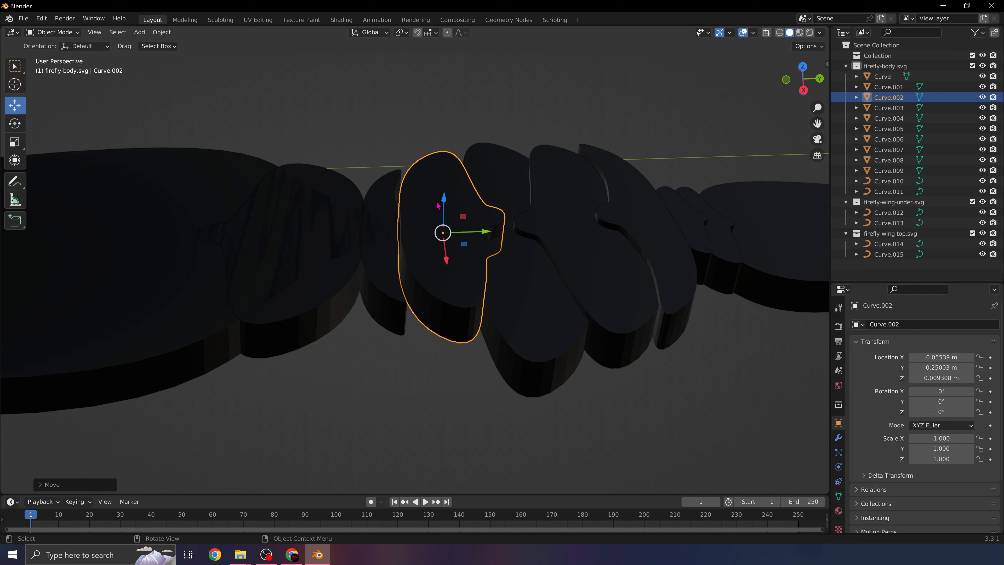
pyautogui.click(378, 243)
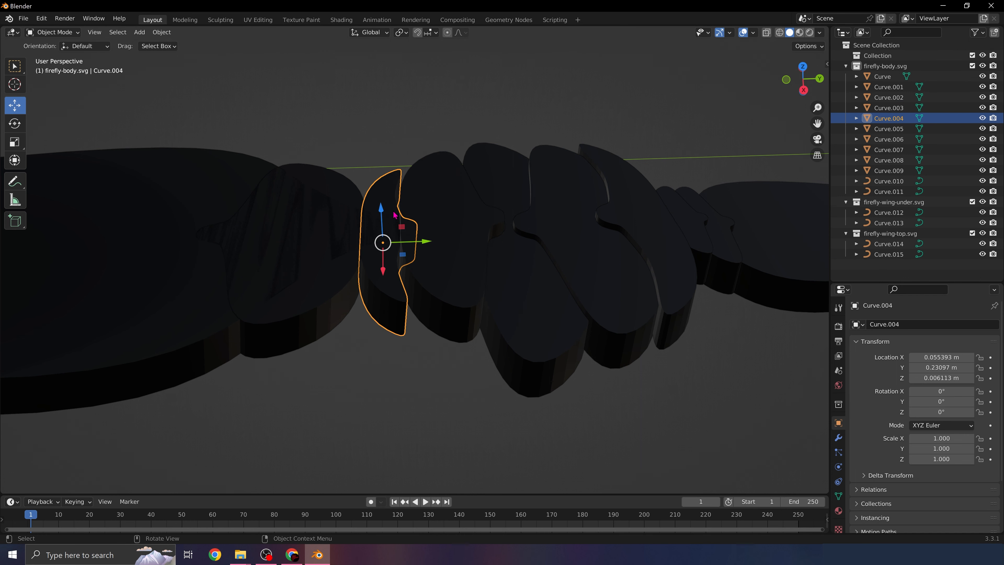
pyautogui.moveTo(381, 210); pyautogui.dragTo(380, 212)
# Step: Lower the large abdomen piece to about Z 0.0036 m and clear the selection
pyautogui.click(219, 213)
pyautogui.moveTo(217, 282); pyautogui.dragTo(333, 262, button='middle')
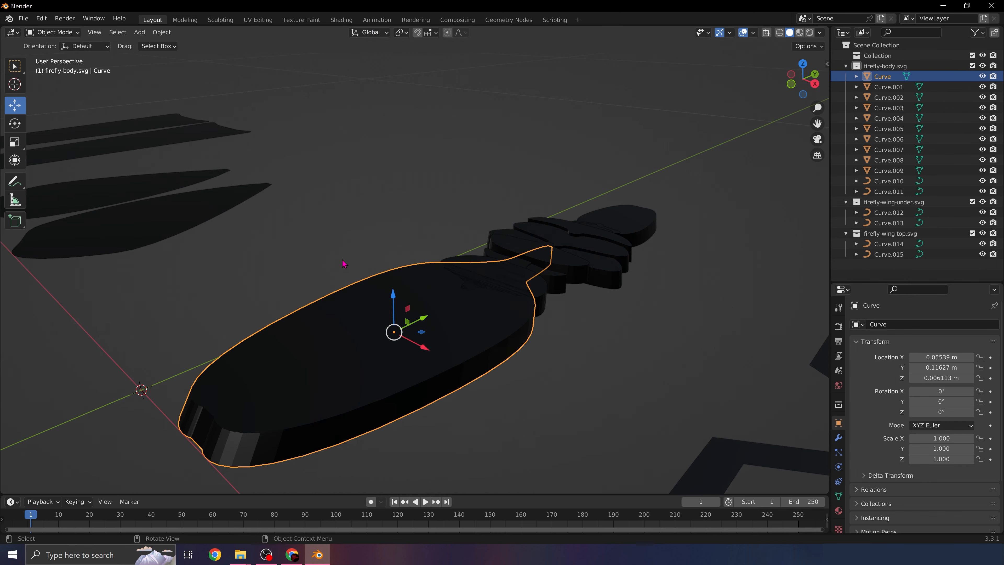
pyautogui.moveTo(392, 297); pyautogui.dragTo(390, 300)
pyautogui.click(687, 302)
pyautogui.moveTo(575, 268); pyautogui.dragTo(314, 303, button='middle')
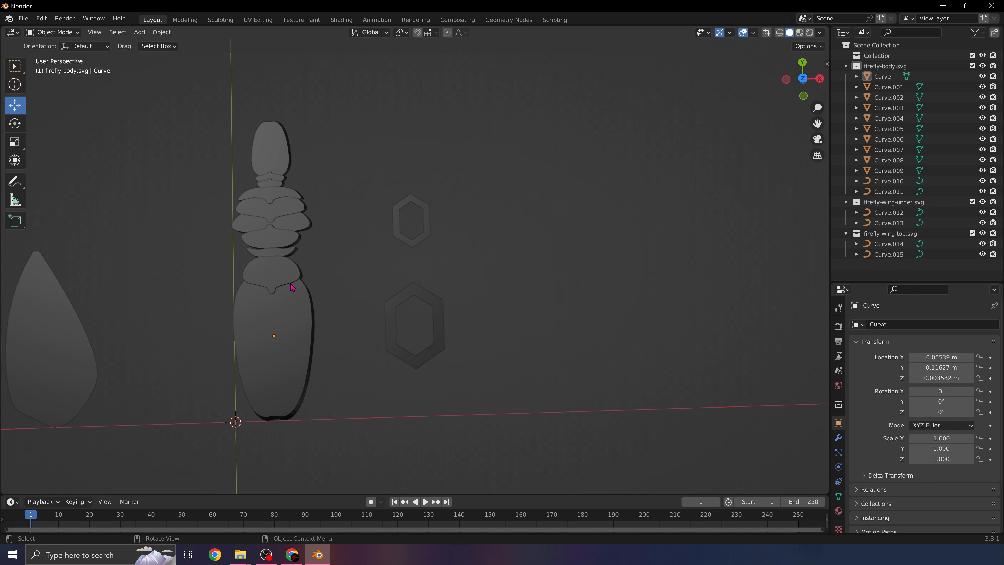
# Step: Select both hexagon outline curves beside the body and convert them to meshes
pyautogui.click(407, 242)
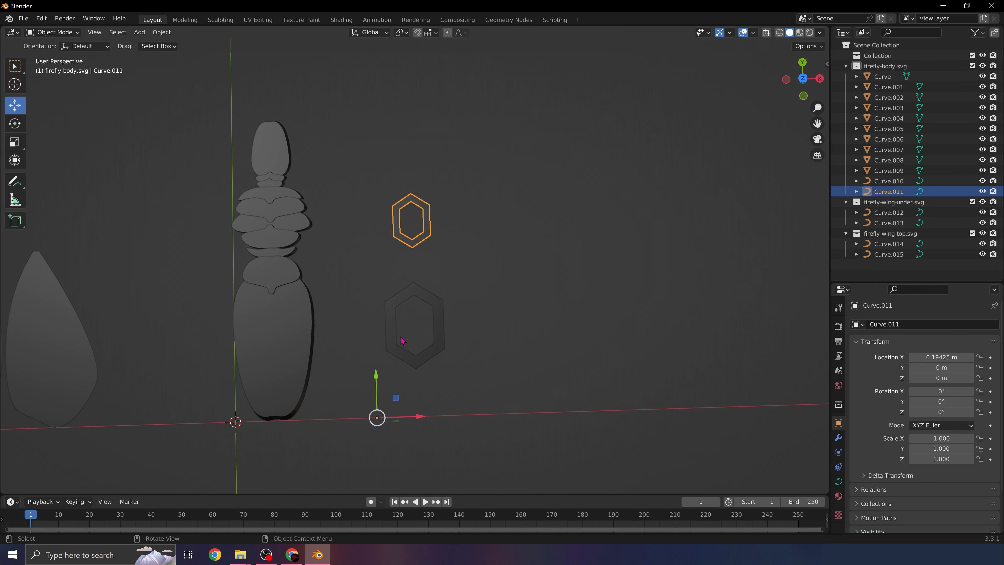
pyautogui.click(411, 299)
pyautogui.click(478, 342)
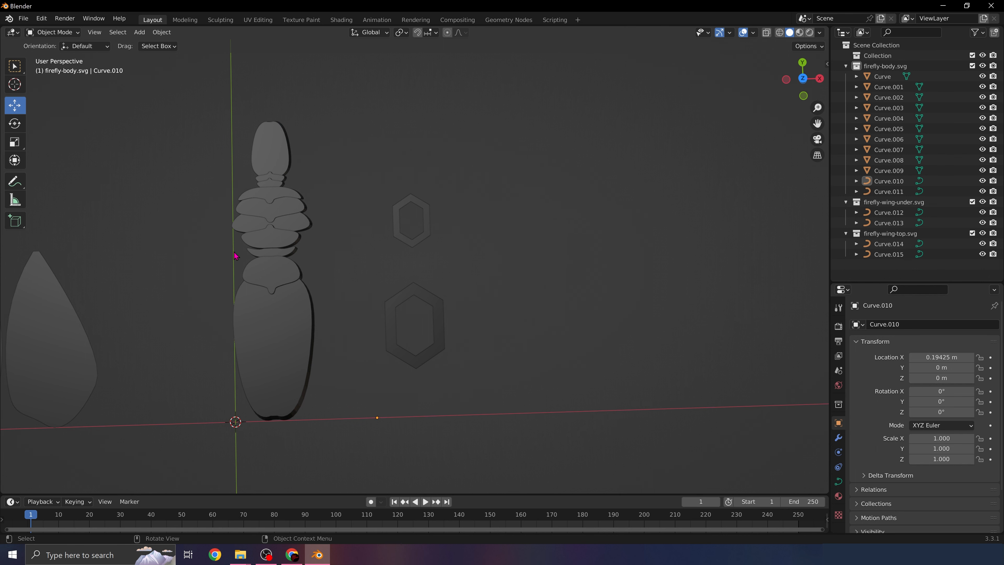
pyautogui.moveTo(501, 369); pyautogui.dragTo(374, 183)
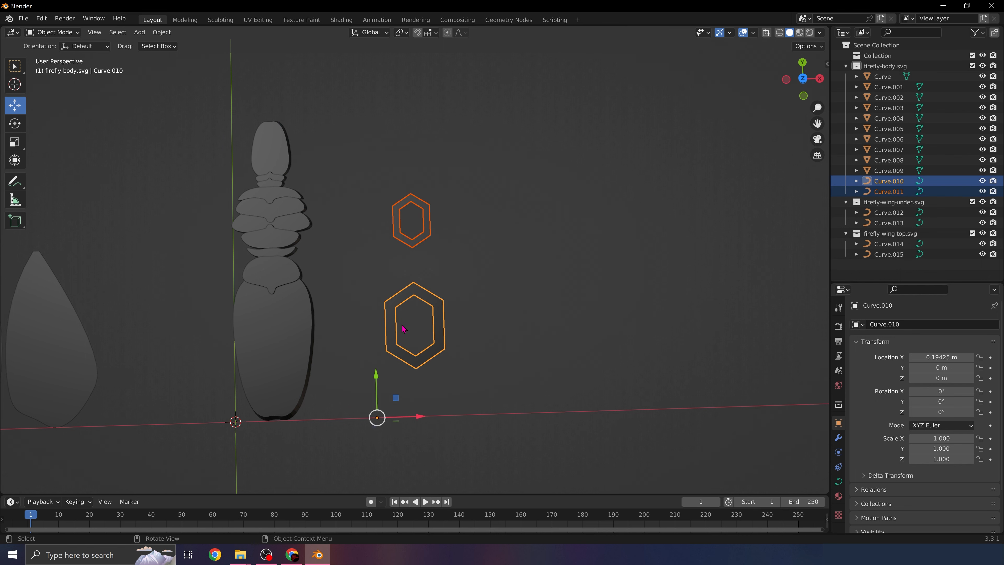
pyautogui.rightClick(411, 244)
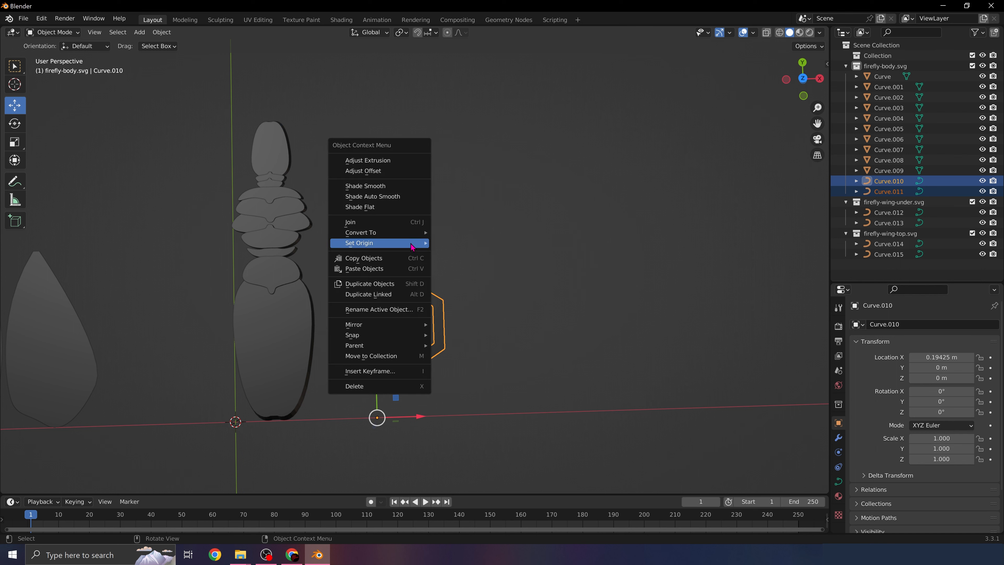
pyautogui.moveTo(411, 244)
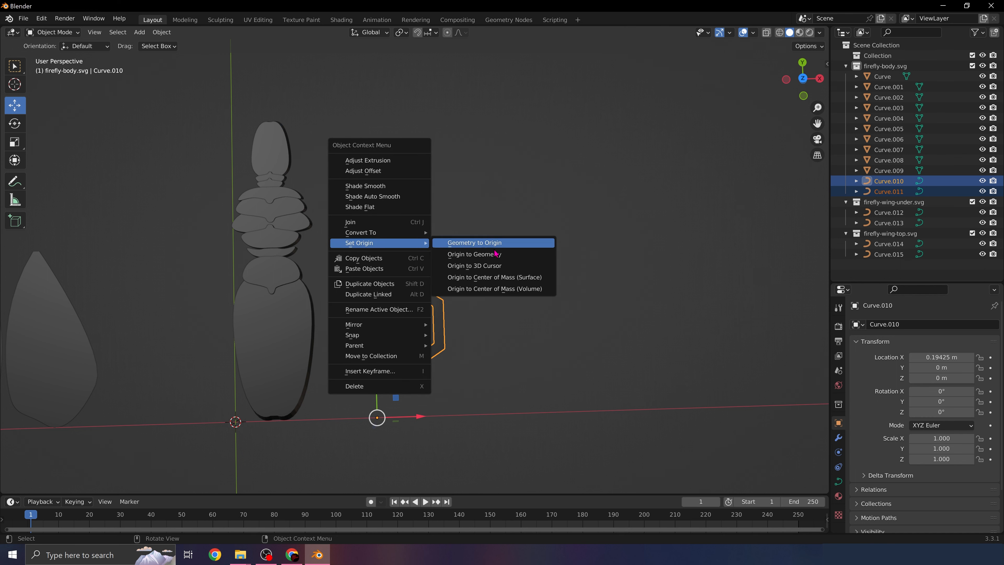
pyautogui.moveTo(385, 234)
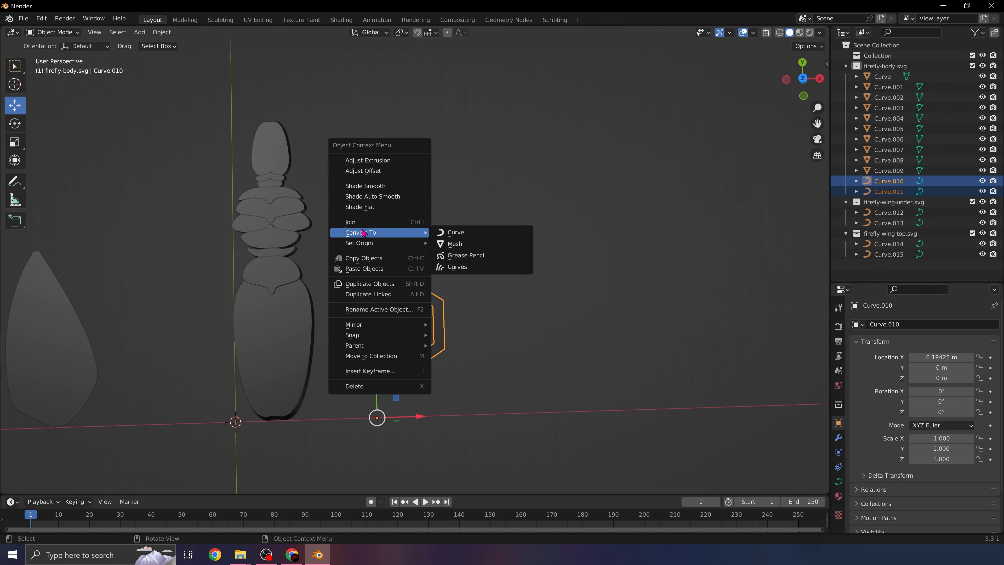
pyautogui.click(486, 245)
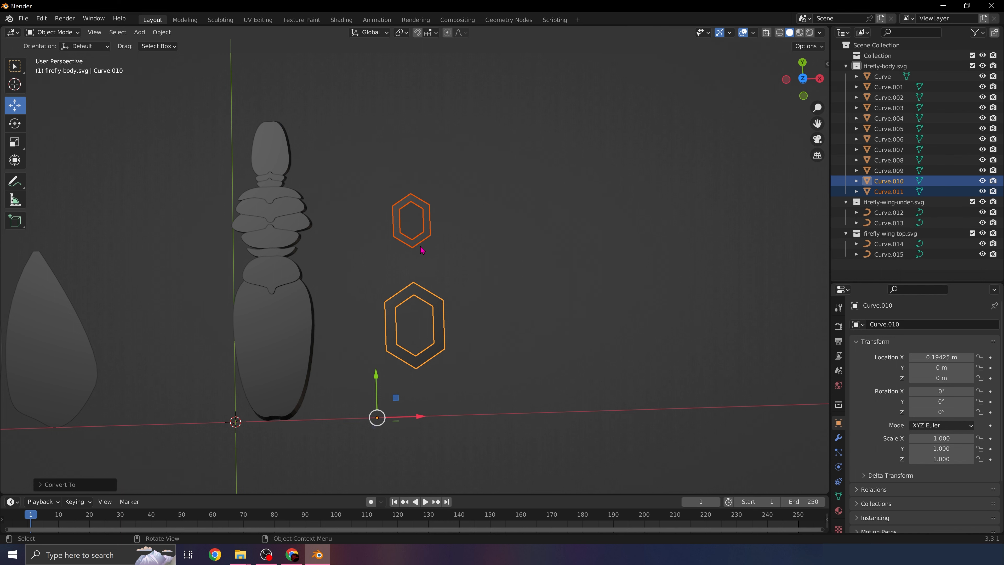
# Step: Set the origin of both hexagon meshes to their centre of mass by volume and clear the selection
pyautogui.rightClick(412, 246)
pyautogui.moveTo(385, 254)
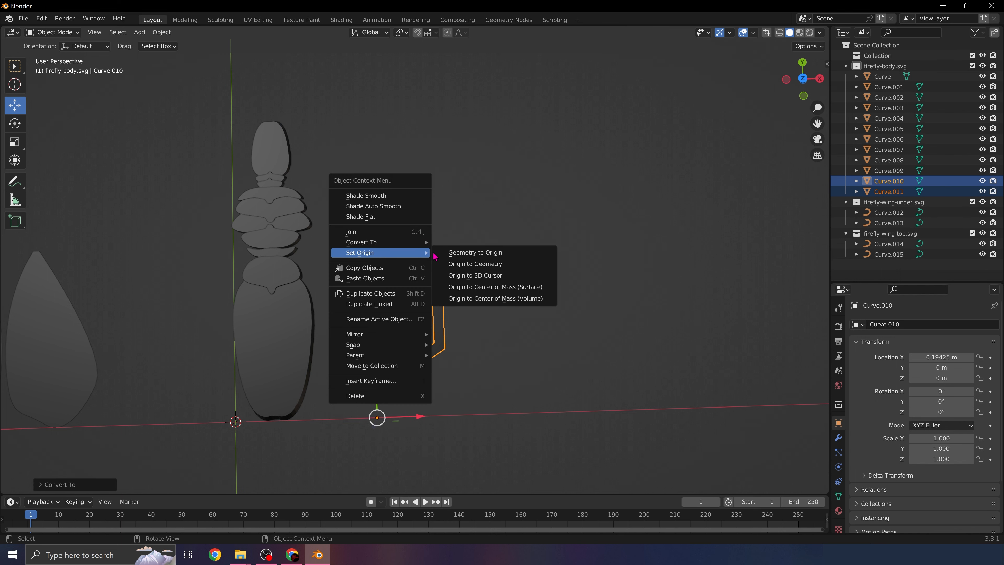
pyautogui.click(526, 301)
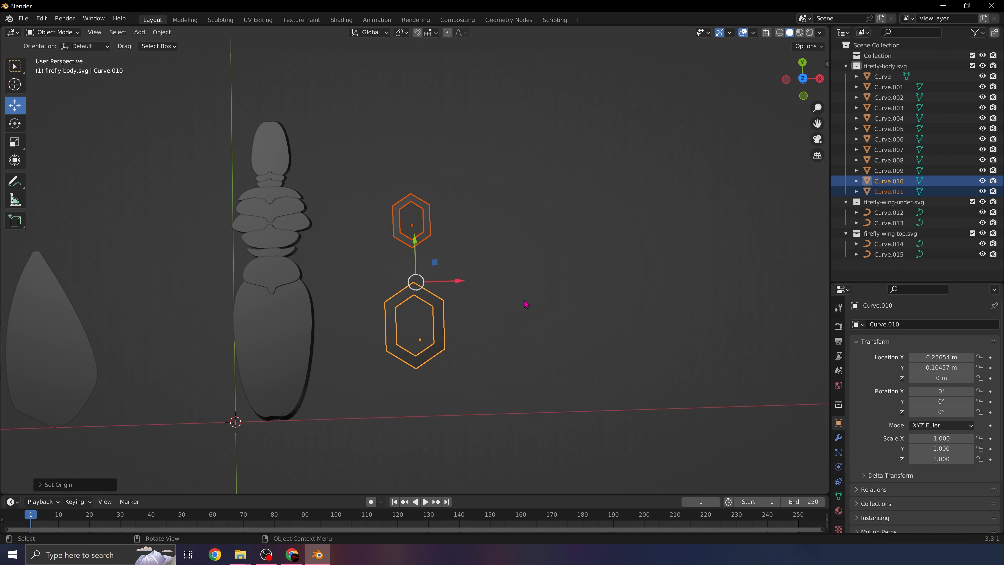
pyautogui.click(480, 290)
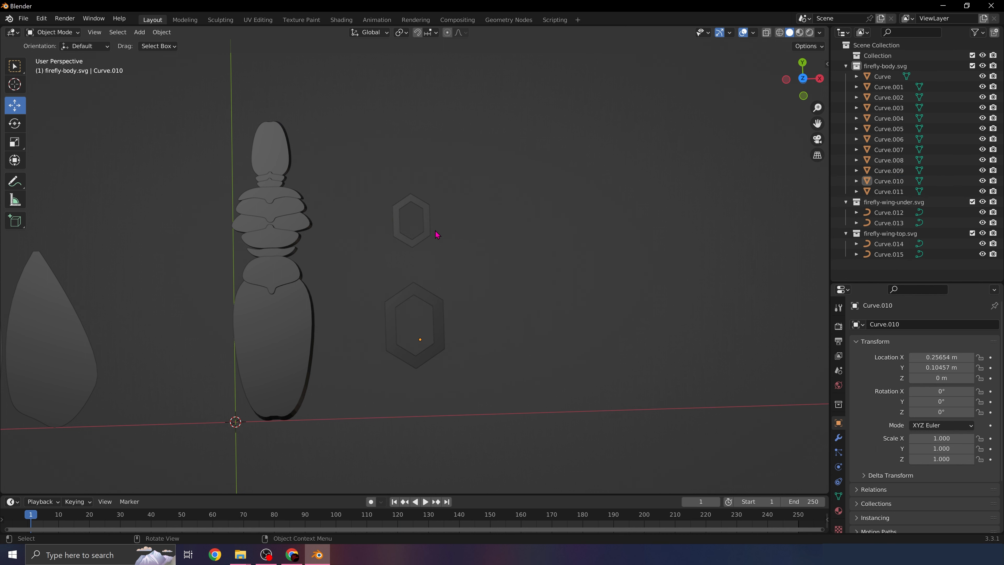
# Step: Select both hexagon meshes and extrude all their faces about 0.01 m along the normals
pyautogui.moveTo(465, 358); pyautogui.dragTo(365, 187)
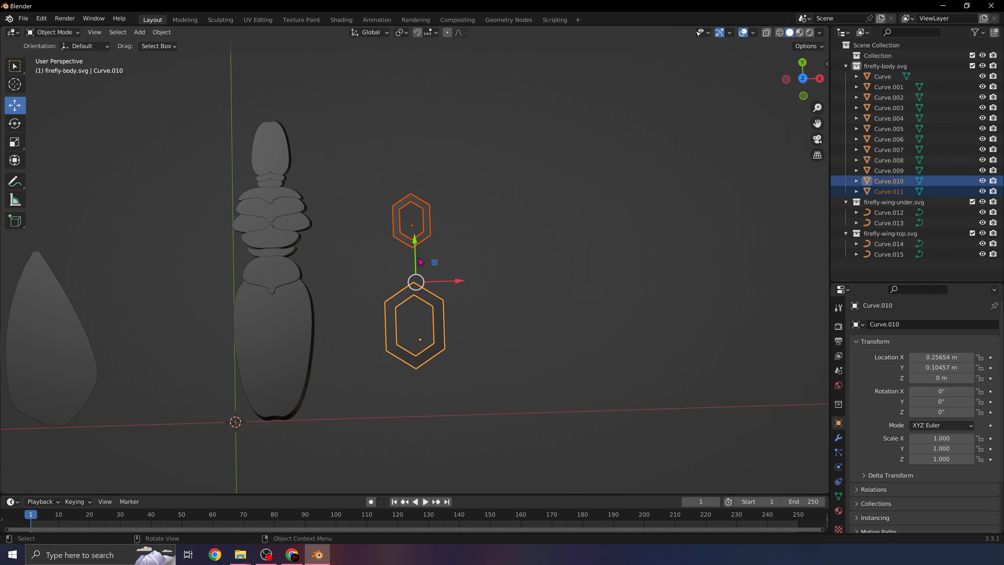
pyautogui.press('Tab')
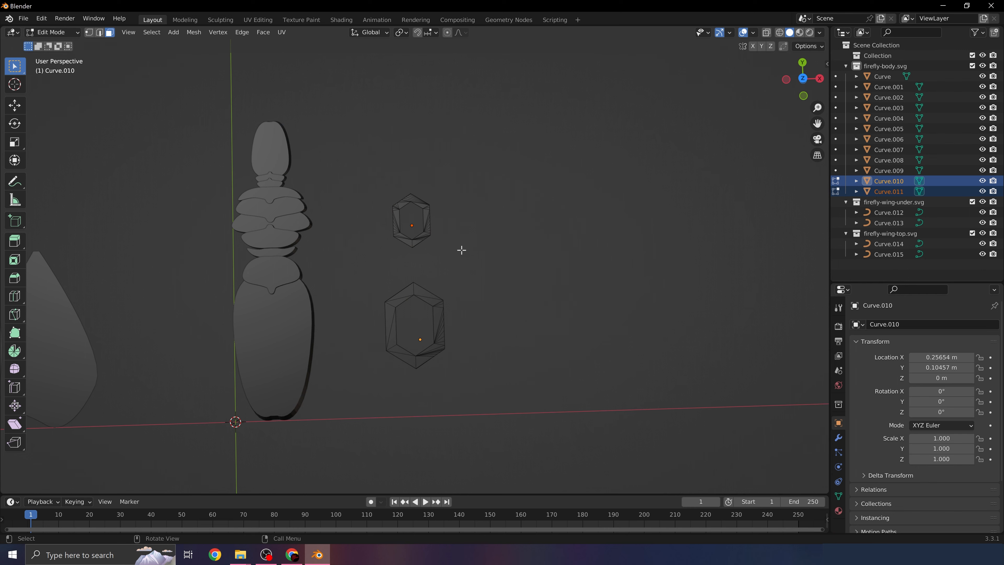
pyautogui.scroll(3, 461, 250)
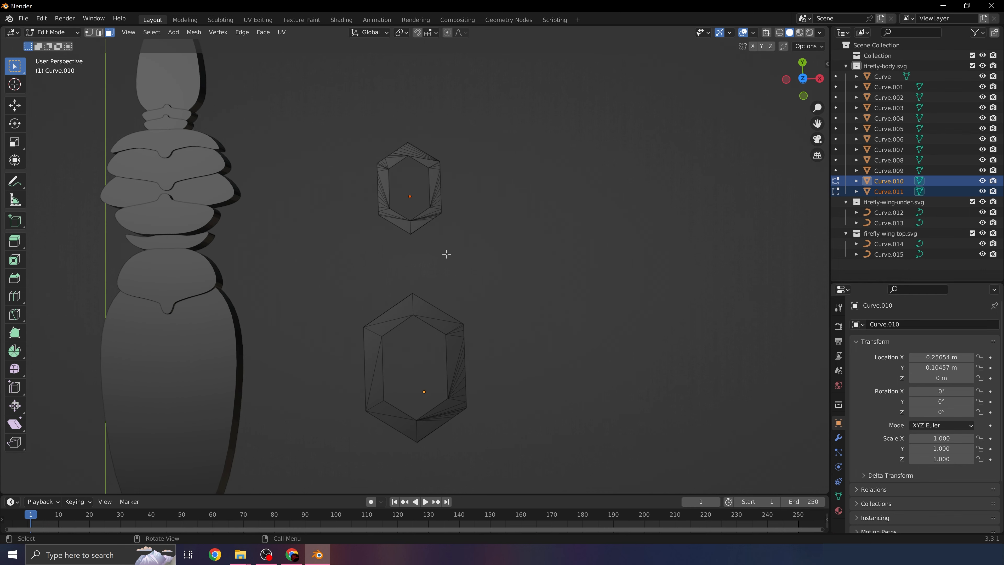
pyautogui.press('a')
pyautogui.moveTo(455, 255); pyautogui.dragTo(425, 196, button='middle')
pyautogui.press('e')
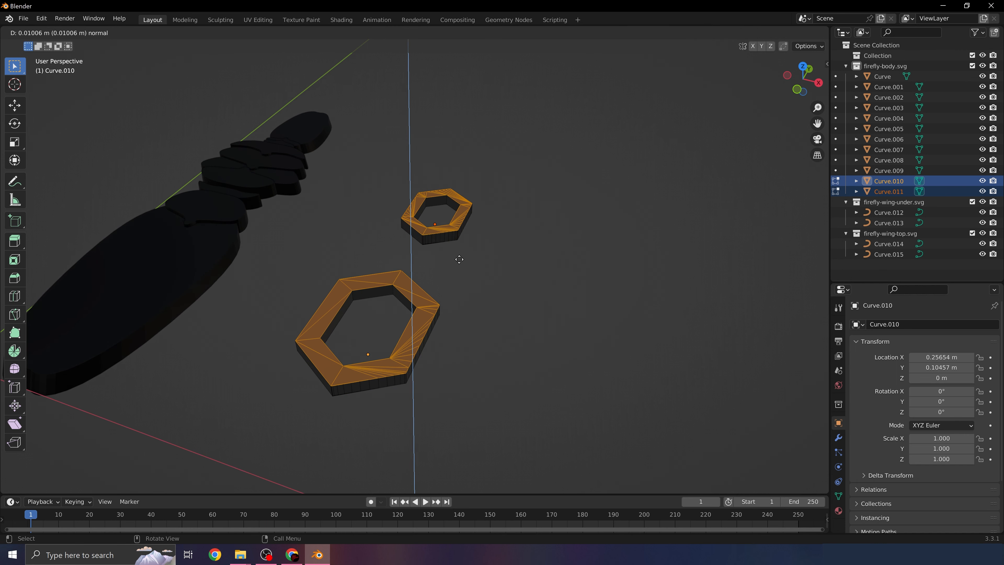
pyautogui.click(459, 260)
pyautogui.press('Tab')
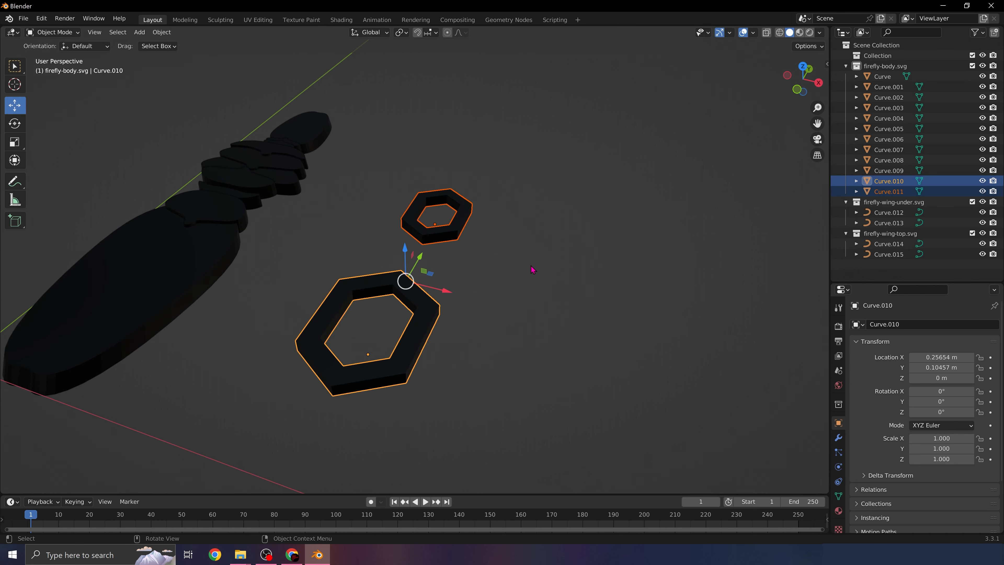
pyautogui.click(533, 270)
# Step: Move both hexagons together onto the firefly body, placing the smaller one at about X 0.055 m and Z 0.0086 m
pyautogui.moveTo(376, 274); pyautogui.dragTo(417, 301, button='middle')
pyautogui.click(417, 279)
pyautogui.keyDown('shift'); pyautogui.click(392, 196); pyautogui.keyUp('shift')
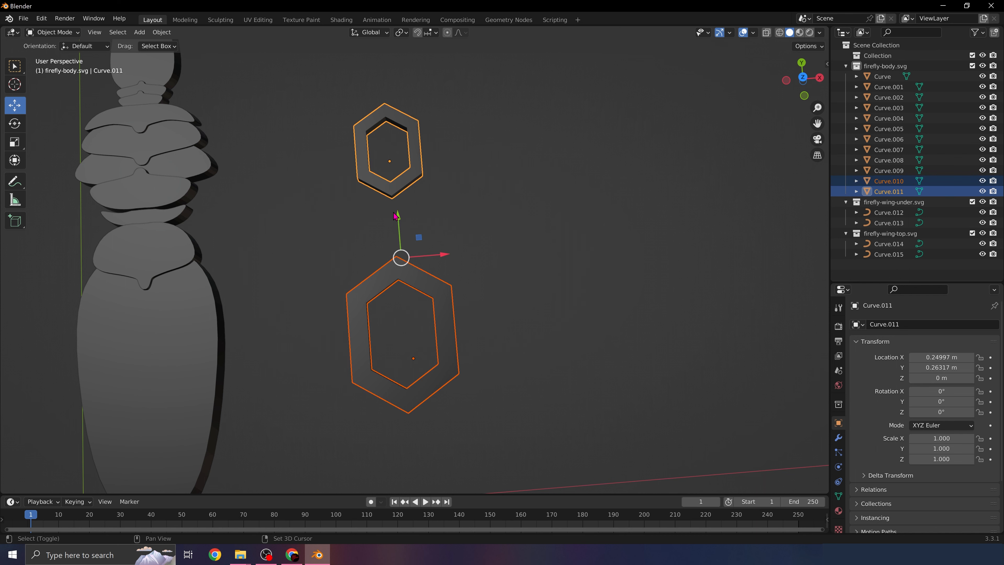
pyautogui.moveTo(444, 256); pyautogui.dragTo(193, 280)
pyautogui.moveTo(147, 316); pyautogui.dragTo(118, 343, button='middle')
pyautogui.moveTo(147, 285); pyautogui.dragTo(141, 290)
pyautogui.click(280, 299)
pyautogui.moveTo(212, 321); pyautogui.dragTo(229, 305, button='middle')
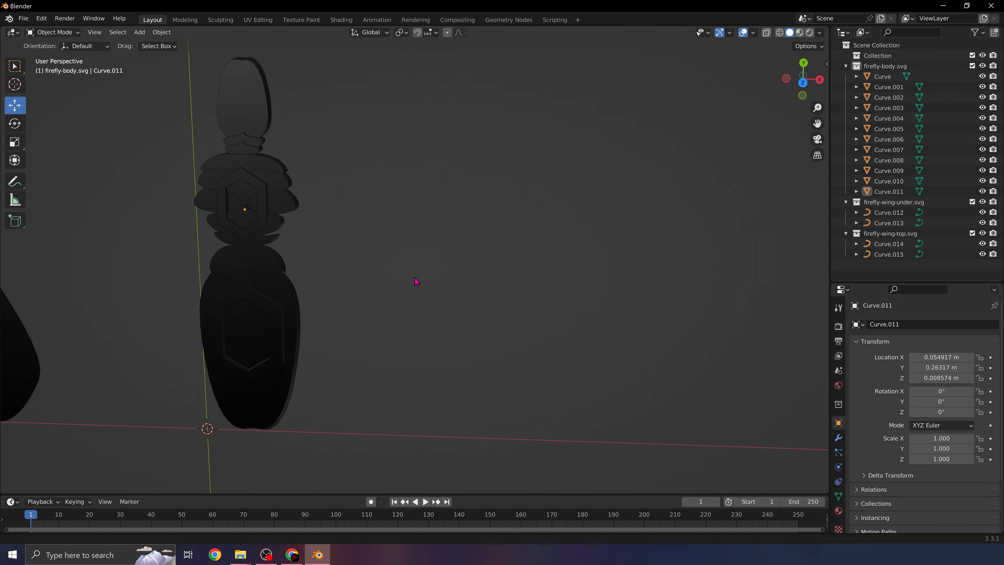
pyautogui.moveTo(415, 281); pyautogui.dragTo(533, 243, button='middle')
pyautogui.scroll(-3, 533, 243)
pyautogui.keyDown('shift'); pyautogui.moveTo(341, 277); pyautogui.dragTo(579, 285, button='middle'); pyautogui.keyUp('shift')
pyautogui.click(497, 347)
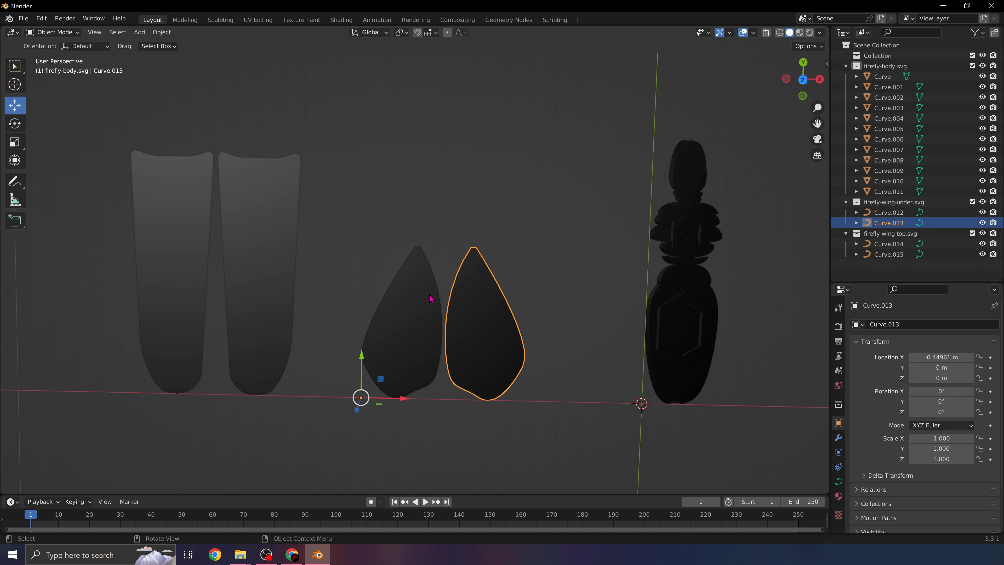
pyautogui.click(374, 193)
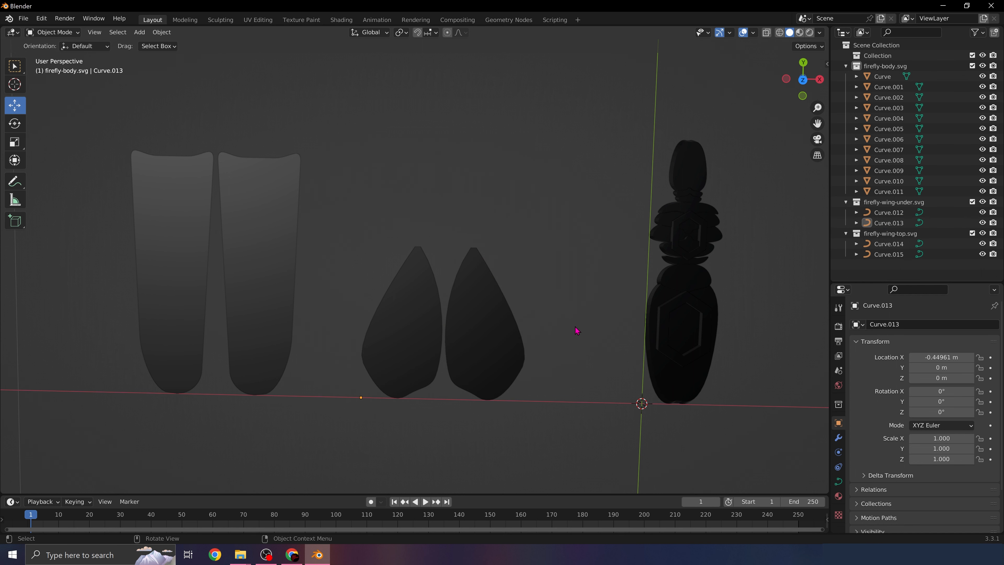
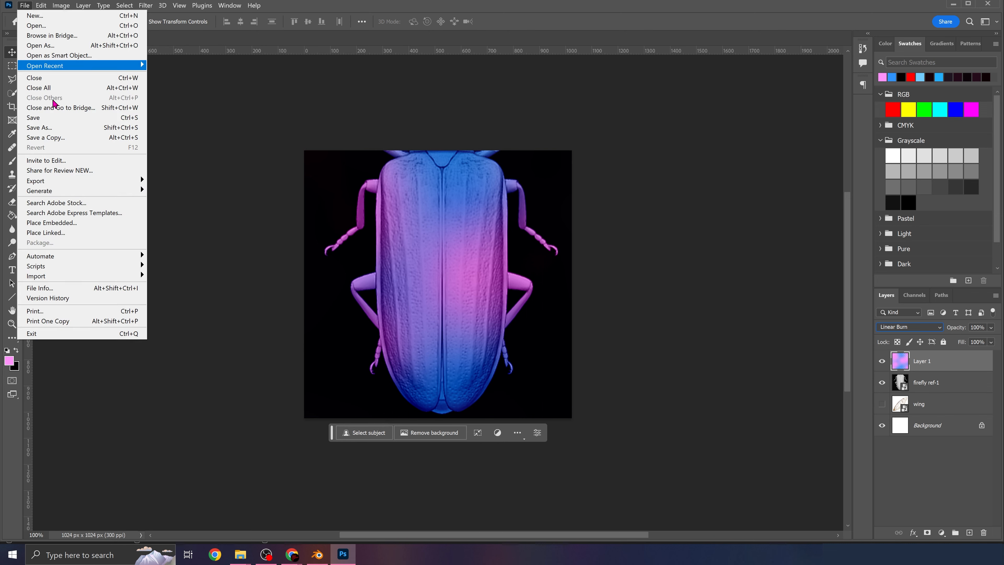
# Step: Export the blue and purple beetle artwork as a 1024 x 1024 px PNG at 100% scale and switch back to Blender
pyautogui.moveTo(79, 182)
pyautogui.click(182, 191)
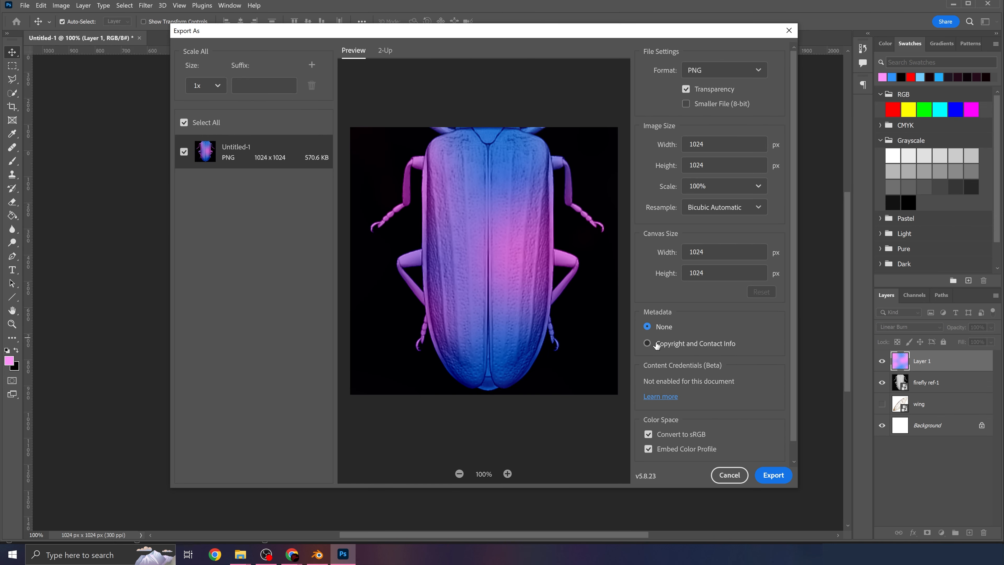
pyautogui.click(773, 476)
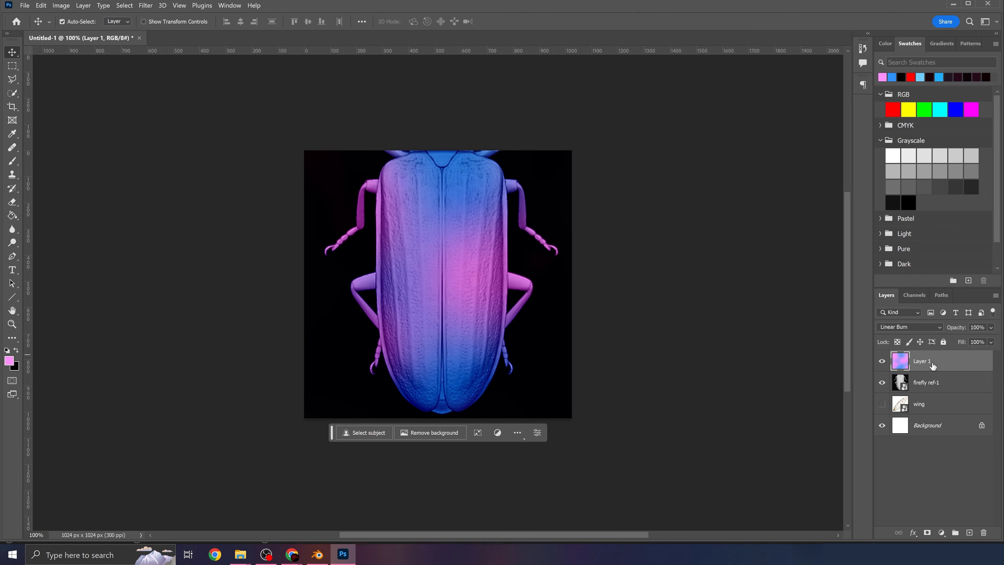
pyautogui.click(954, 4)
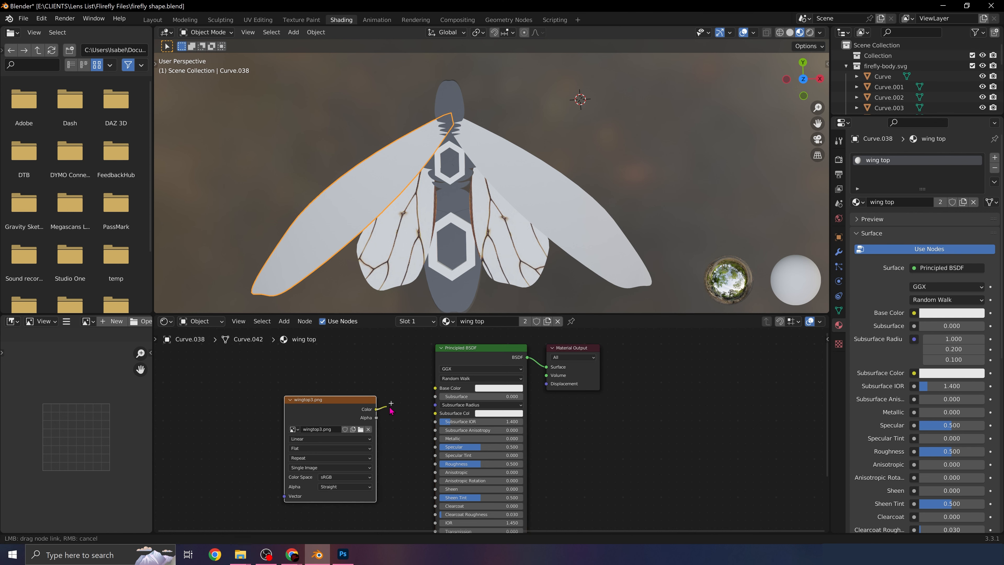
# Step: Connect the wingtop3.png texture's Color to the Base Color of the wing top material and inspect the upper wings
pyautogui.moveTo(376, 409); pyautogui.dragTo(435, 388)
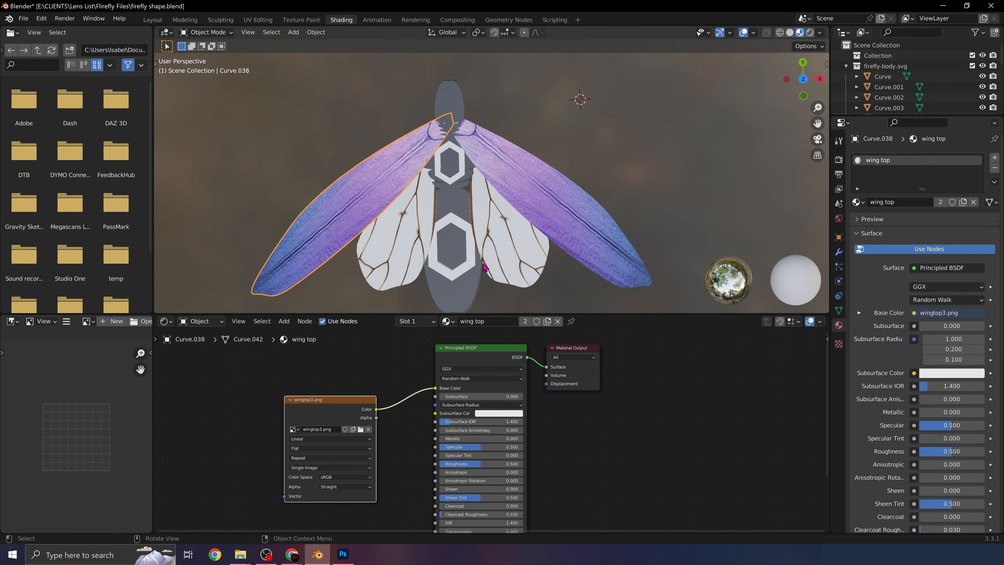
pyautogui.scroll(3, 653, 165)
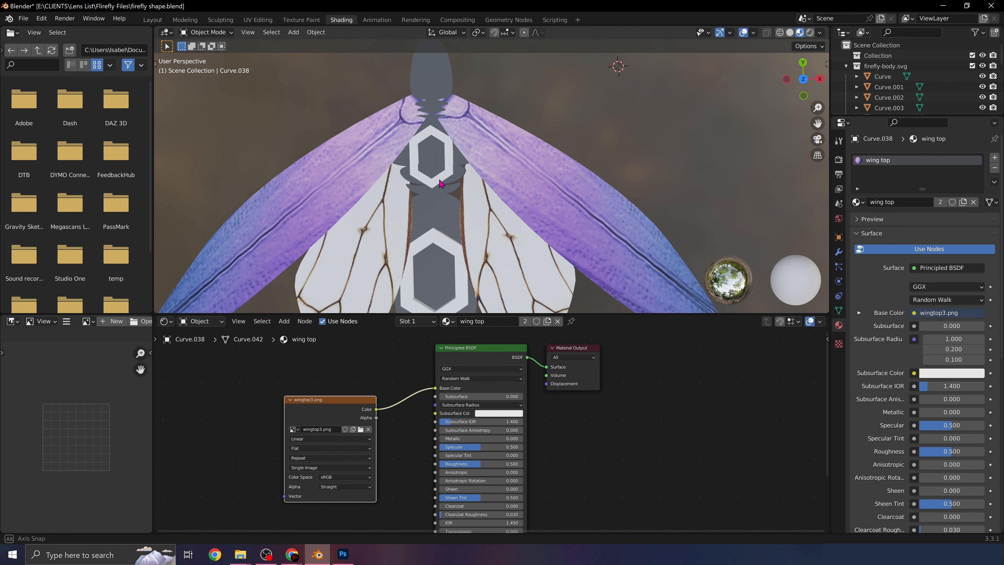
pyautogui.moveTo(653, 165); pyautogui.dragTo(446, 145, button='middle')
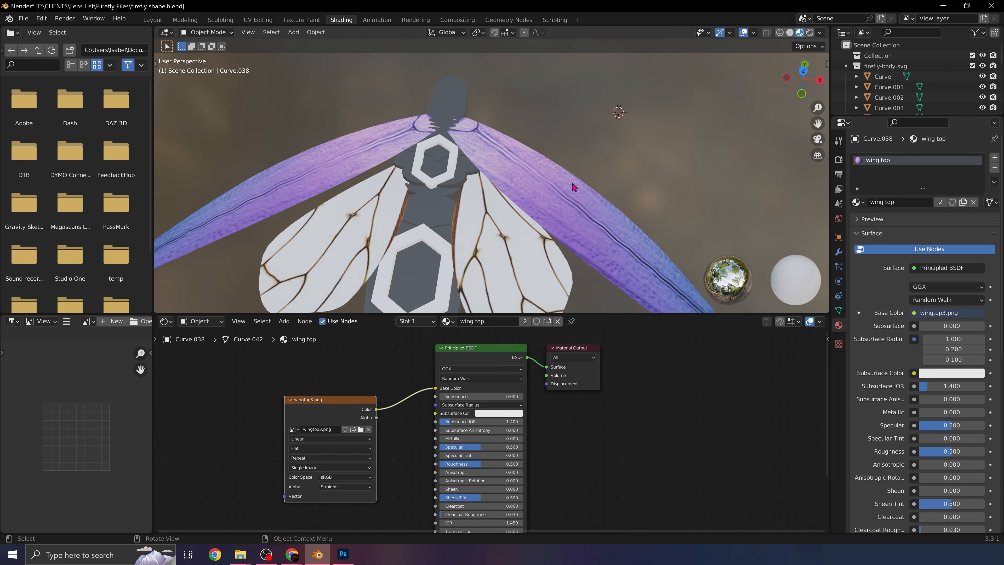
# Step: Select the right upper wing, Curve.037, and project its UVs from the current view for UV editing
pyautogui.click(551, 200)
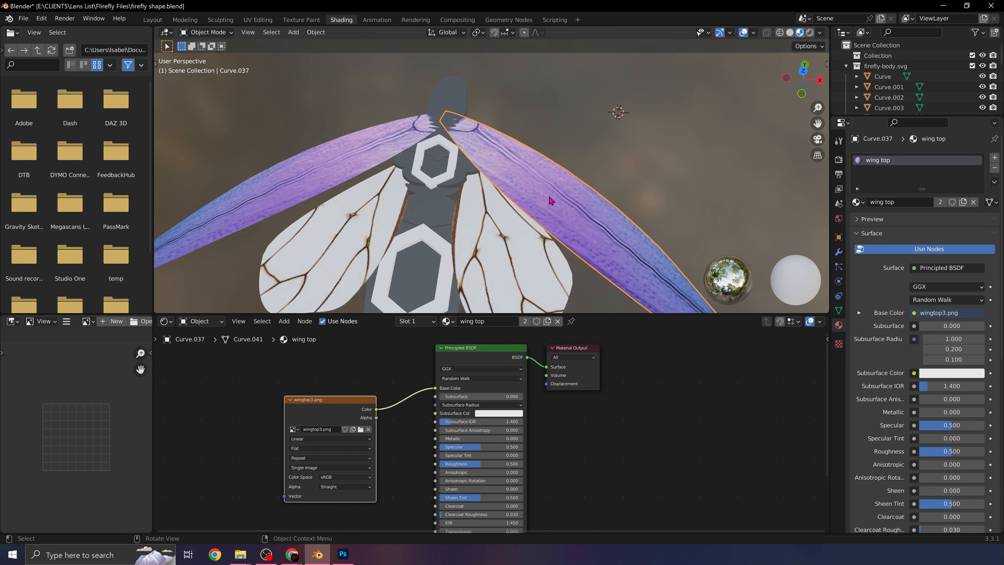
pyautogui.click(258, 20)
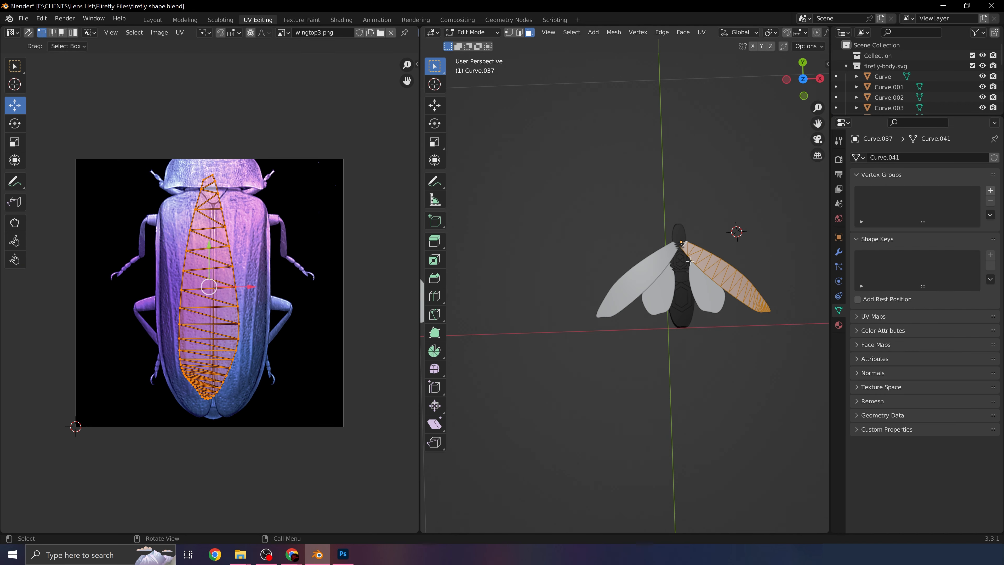
pyautogui.scroll(3, 690, 263)
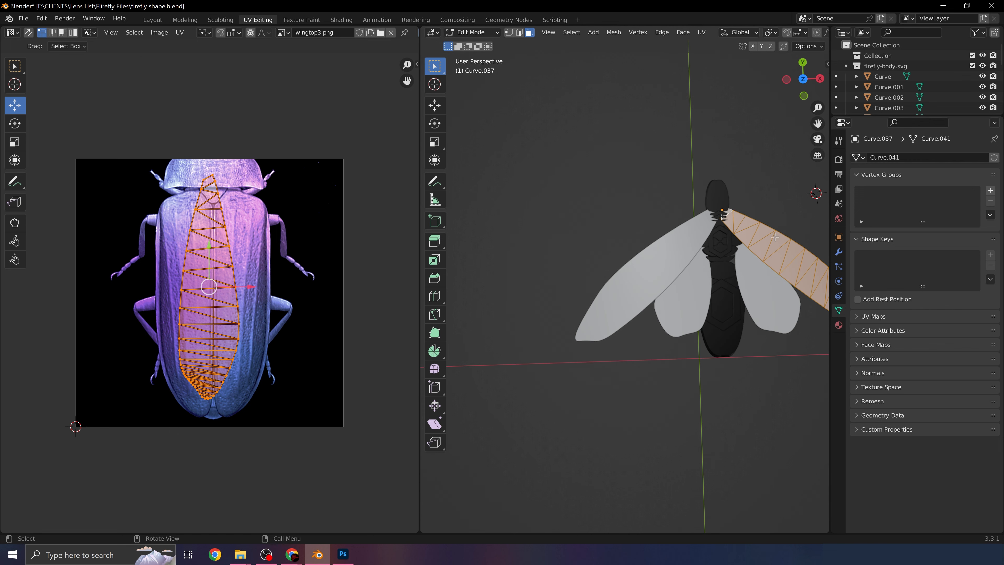
pyautogui.keyDown('shift'); pyautogui.moveTo(775, 237); pyautogui.dragTo(573, 259, button='middle'); pyautogui.keyUp('shift')
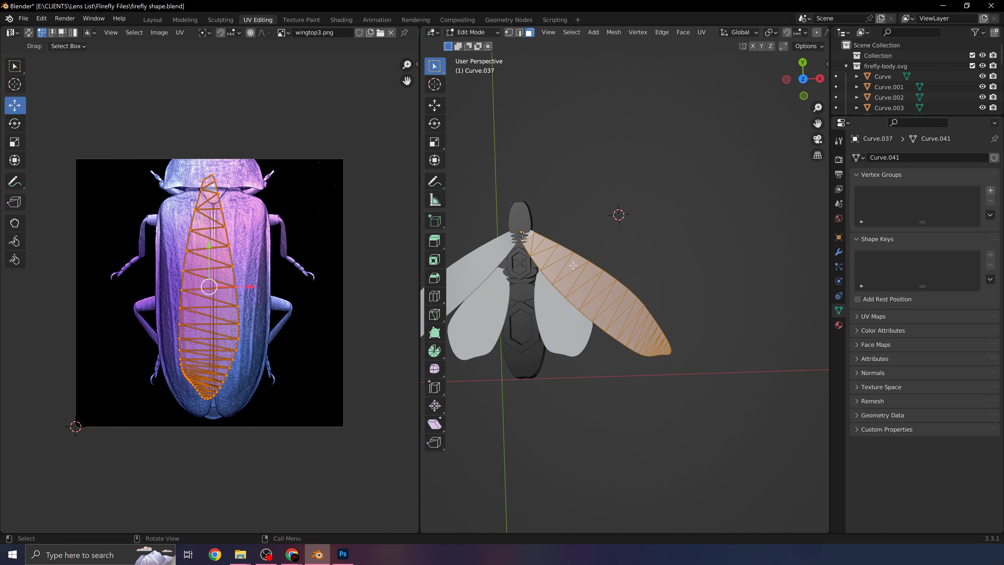
pyautogui.click(701, 32)
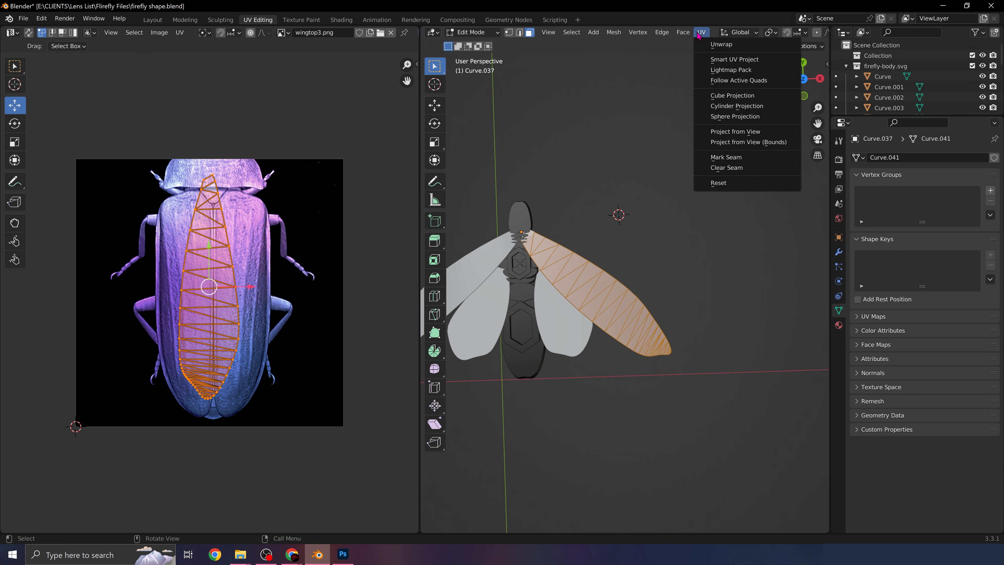
pyautogui.click(754, 132)
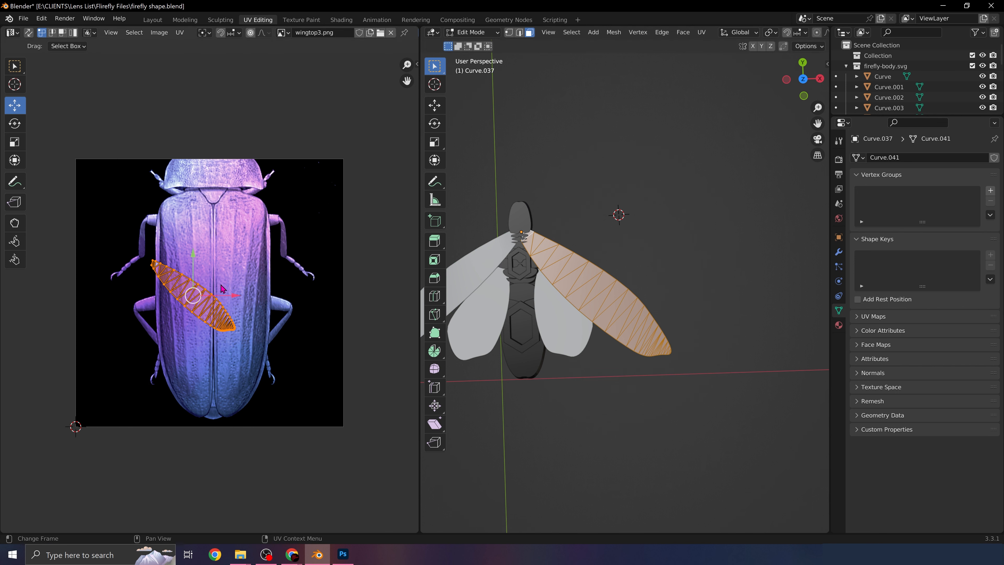
# Step: Enlarge the upper wing's UV island over the beetle texture and rotate it
pyautogui.press('s')
pyautogui.click(243, 281)
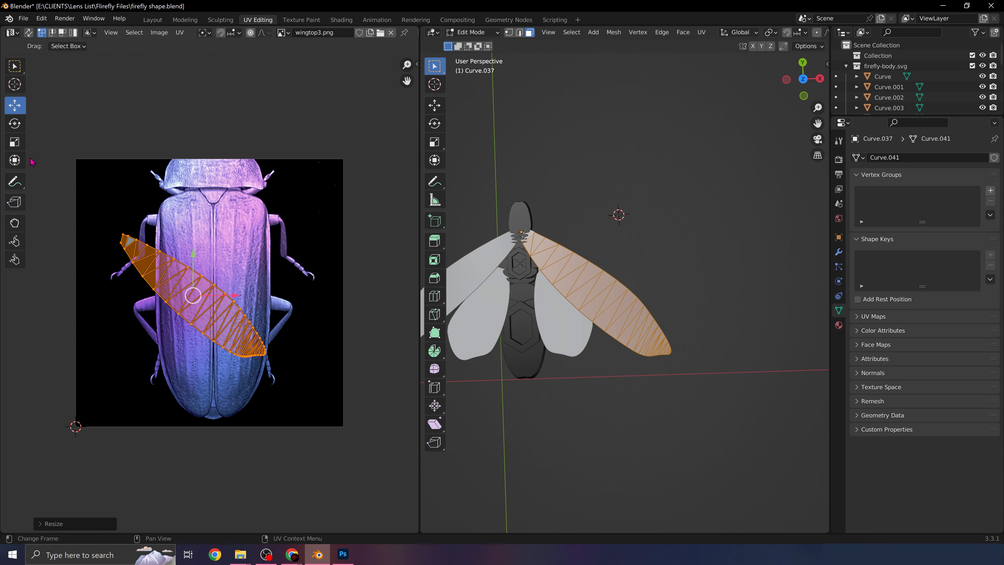
pyautogui.click(17, 125)
pyautogui.moveTo(238, 267); pyautogui.dragTo(258, 295)
pyautogui.click(15, 104)
# Step: In the Layout workspace, select all pieces of the firefly and duplicate them along the negative X axis
pyautogui.click(152, 19)
pyautogui.scroll(-1, 421, 271)
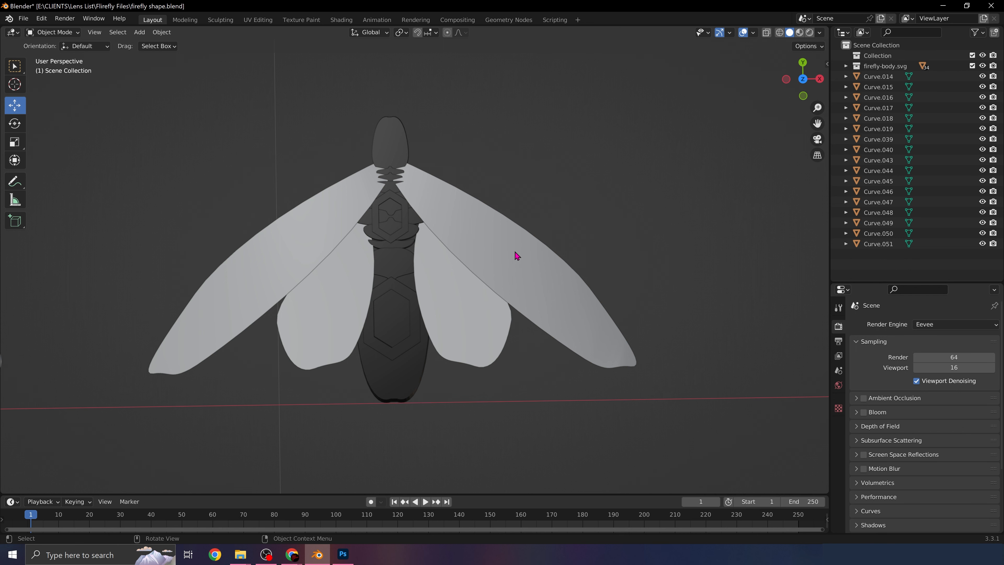
pyautogui.moveTo(445, 110); pyautogui.dragTo(310, 392)
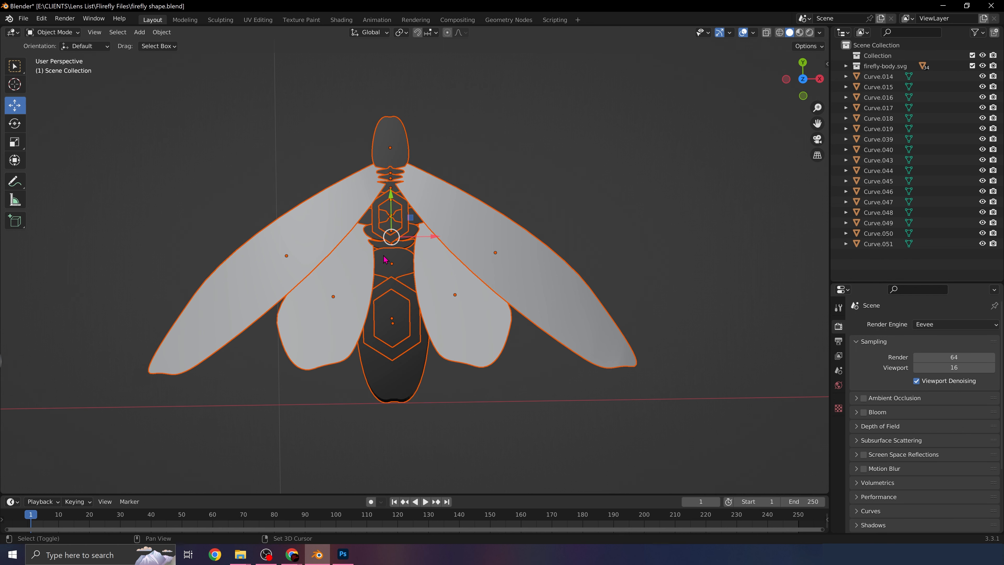
pyautogui.press('g')
pyautogui.press('x')
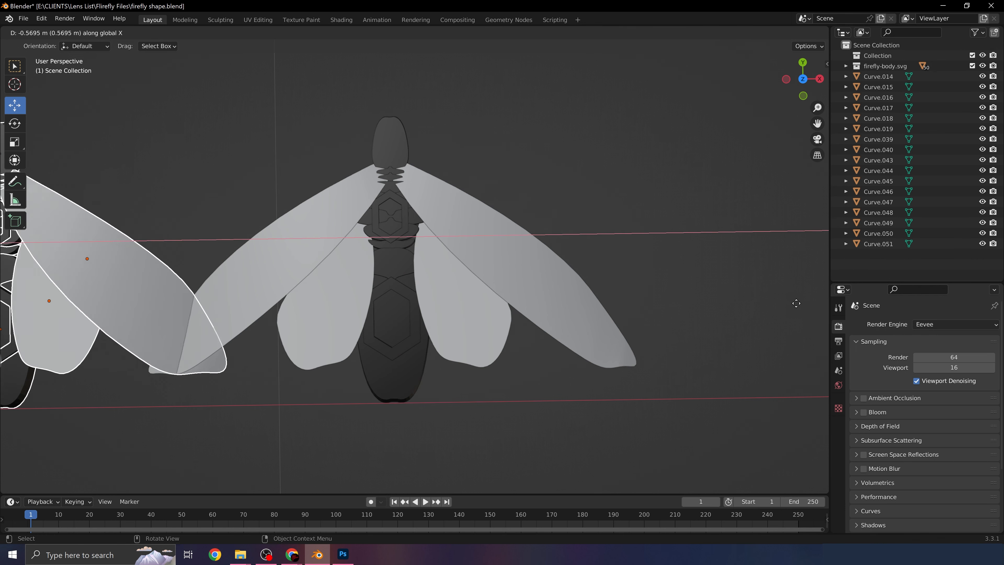
pyautogui.click(724, 316)
# Step: Switch the viewport to Material Preview shading to show the textured fireflies
pyautogui.moveTo(730, 255)
pyautogui.mouseDown(button='middle')
pyautogui.moveTo(139, 314)
pyautogui.moveTo(811, 283)
pyautogui.moveTo(456, 328)
pyautogui.moveTo(460, 271)
pyautogui.mouseUp(button='middle')
pyautogui.scroll(-1, 459, 271)
pyautogui.moveTo(561, 305); pyautogui.dragTo(445, 302, button='middle')
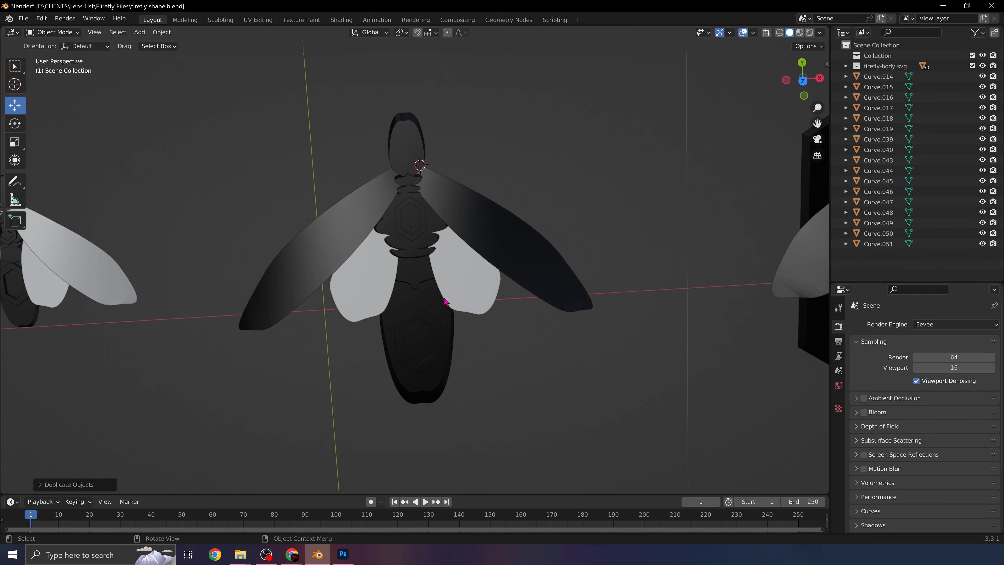
pyautogui.moveTo(618, 116); pyautogui.dragTo(668, 114, button='middle')
pyautogui.scroll(1, 619, 202)
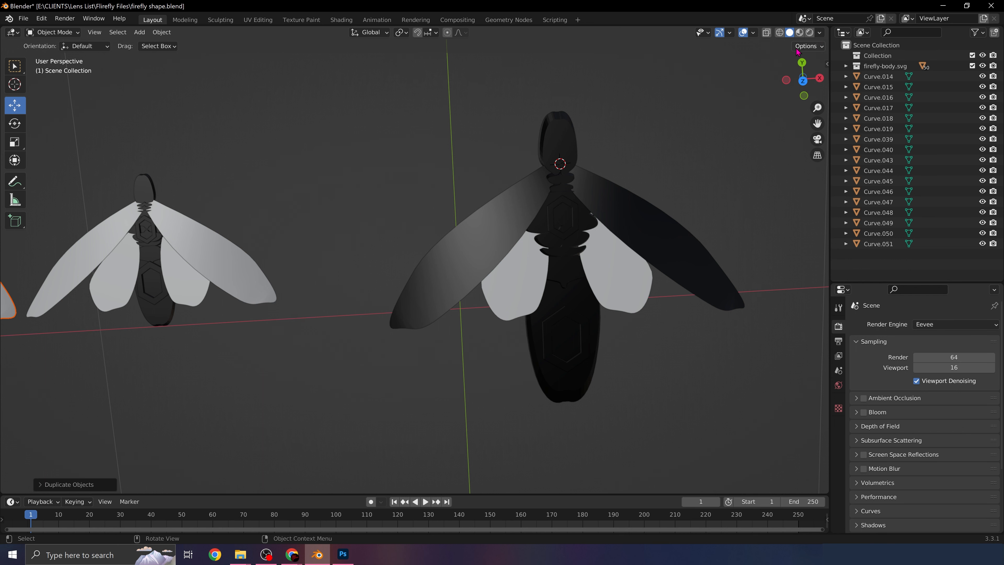
pyautogui.click(799, 33)
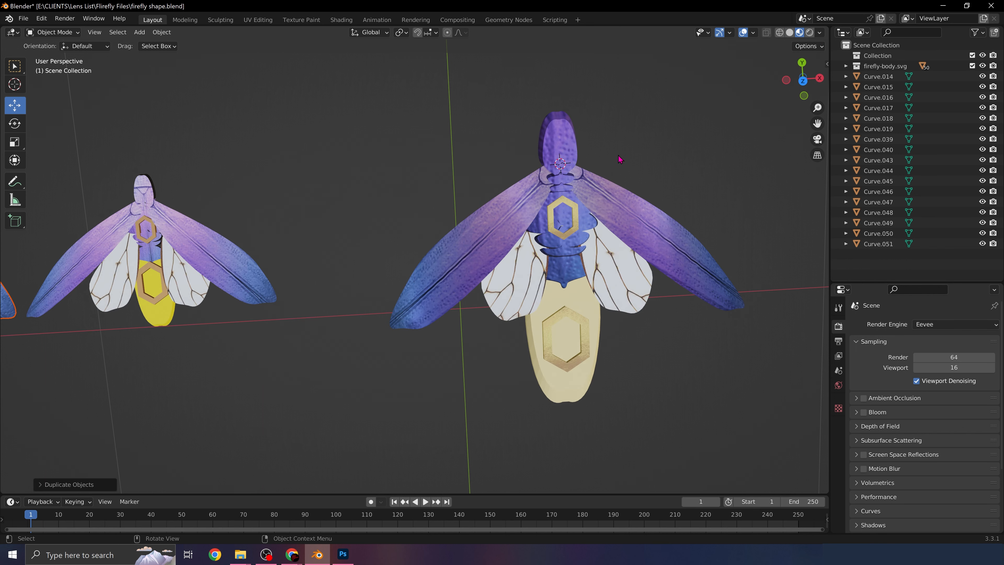
pyautogui.moveTo(619, 160); pyautogui.dragTo(546, 191, button='middle')
pyautogui.scroll(-1, 593, 192)
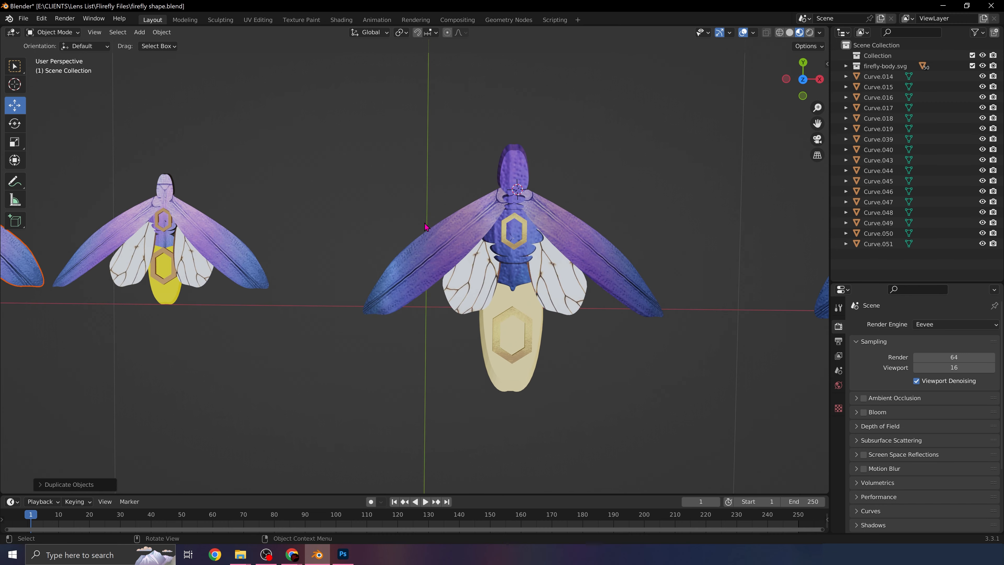
# Step: Duplicate the firefly's upper hexagonal ring along the X axis and scale the copy up about 3.5 times
pyautogui.click(505, 234)
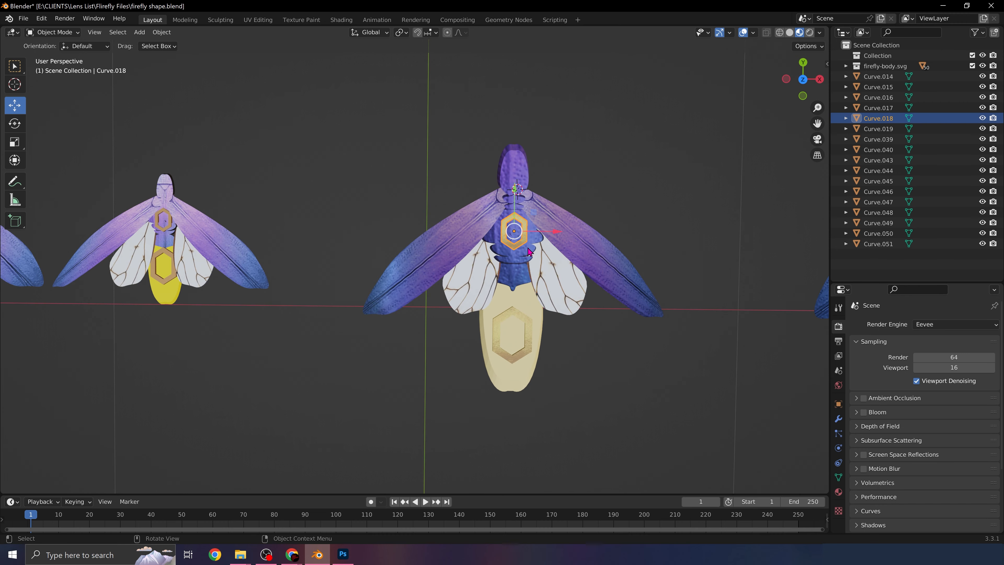
pyautogui.hotkey('shift', 'd')
pyautogui.press('x')
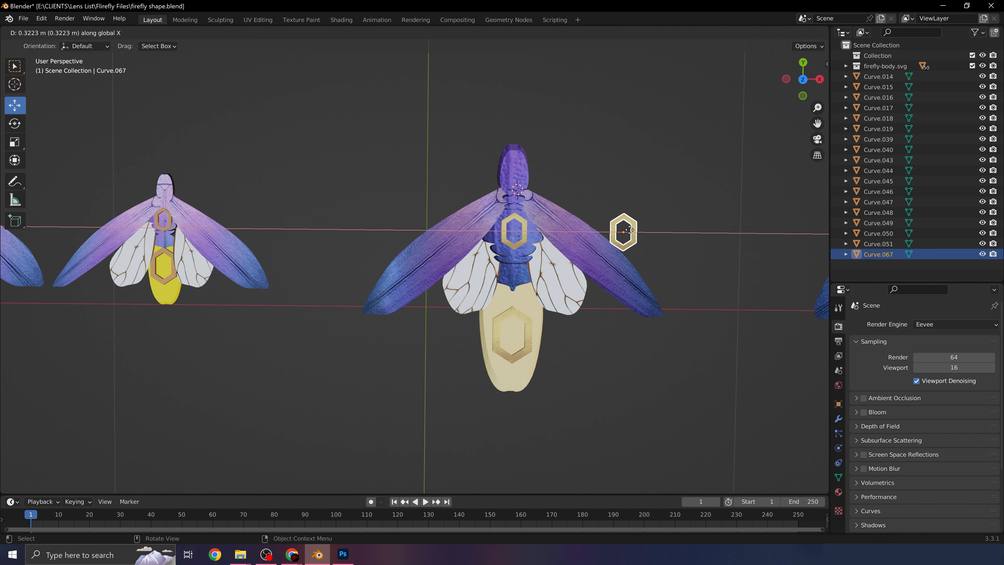
pyautogui.click(641, 230)
pyautogui.press('s')
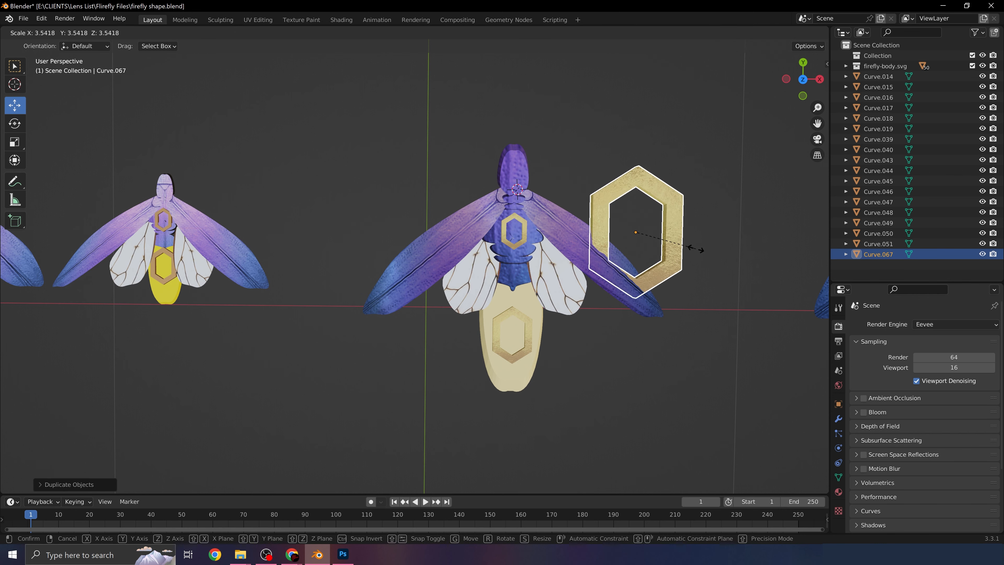
pyautogui.click(696, 250)
# Step: Select the enlarged ring's inner face loop and scale it down to the centre to close the hexagonal hole
pyautogui.scroll(4, 690, 276)
pyautogui.keyDown('shift'); pyautogui.moveTo(723, 262); pyautogui.dragTo(229, 323, button='middle'); pyautogui.keyUp('shift')
pyautogui.press('Tab')
pyautogui.scroll(3, 392, 278)
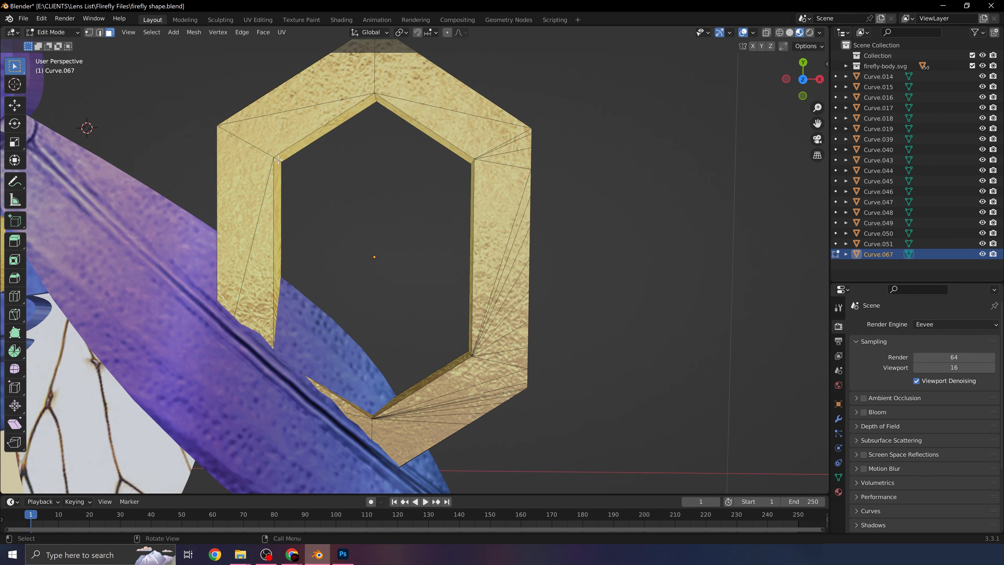
pyautogui.moveTo(278, 160); pyautogui.dragTo(243, 152, button='middle')
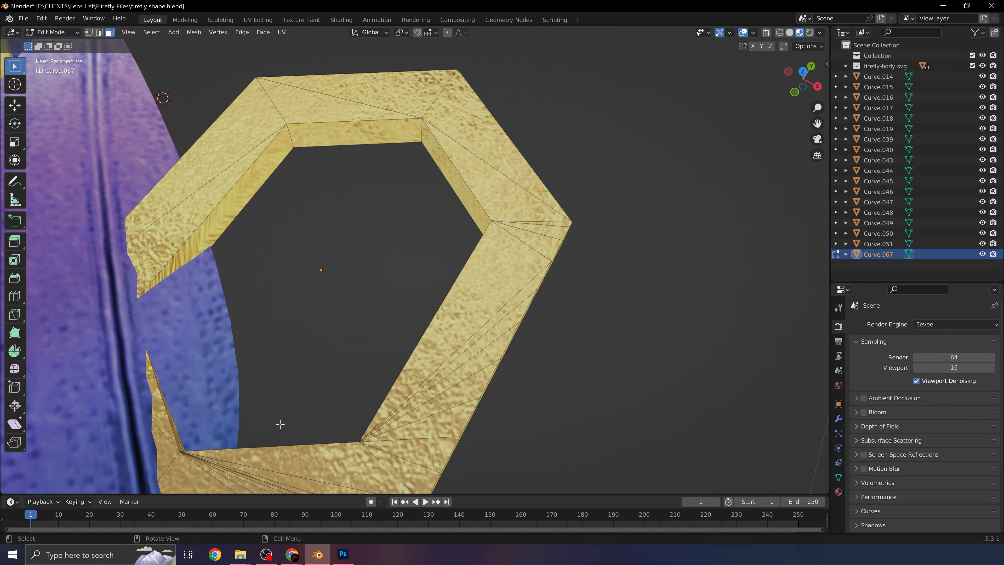
pyautogui.keyDown('alt'); pyautogui.click(290, 135); pyautogui.keyUp('alt')
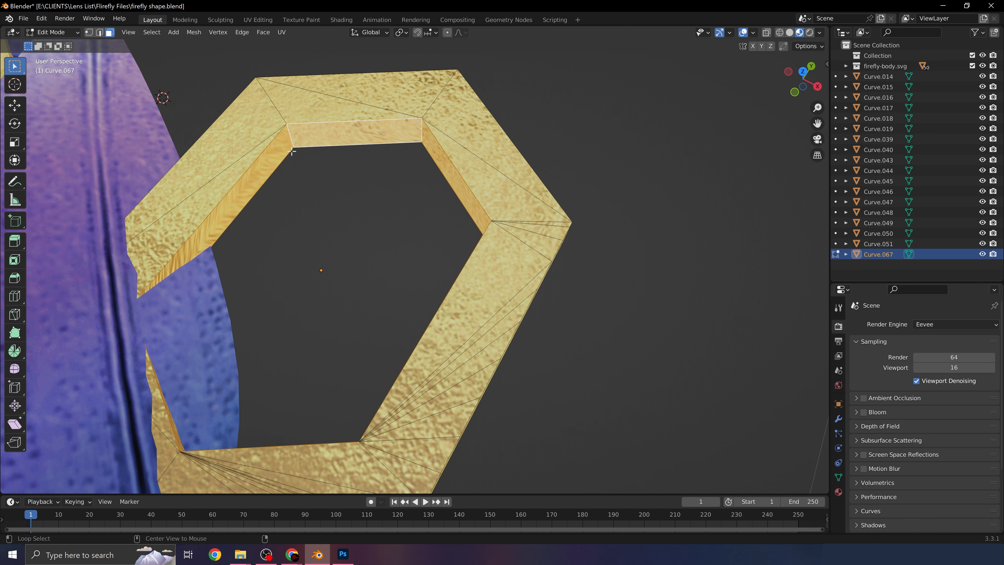
pyautogui.moveTo(292, 151); pyautogui.dragTo(377, 196, button='middle')
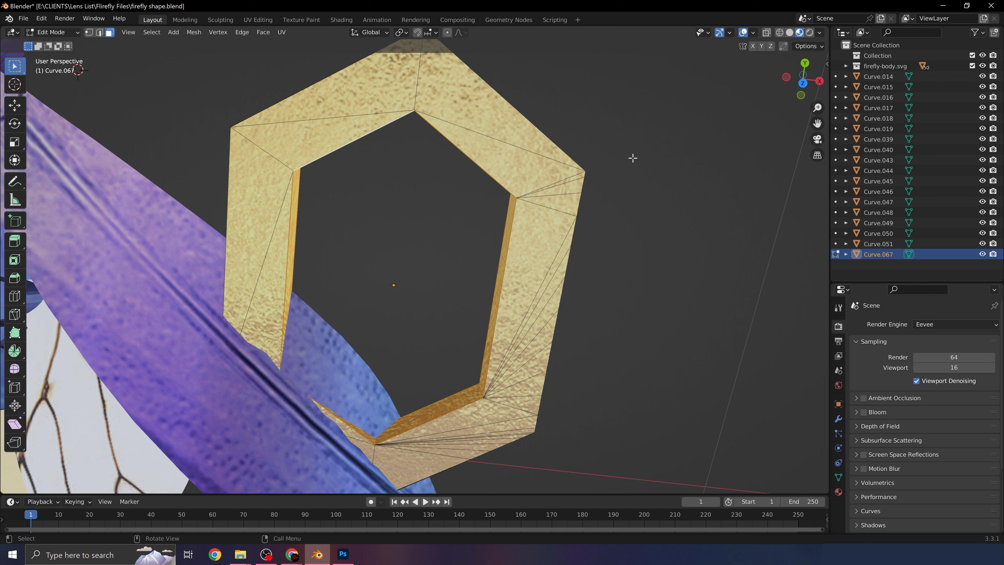
pyautogui.press('s')
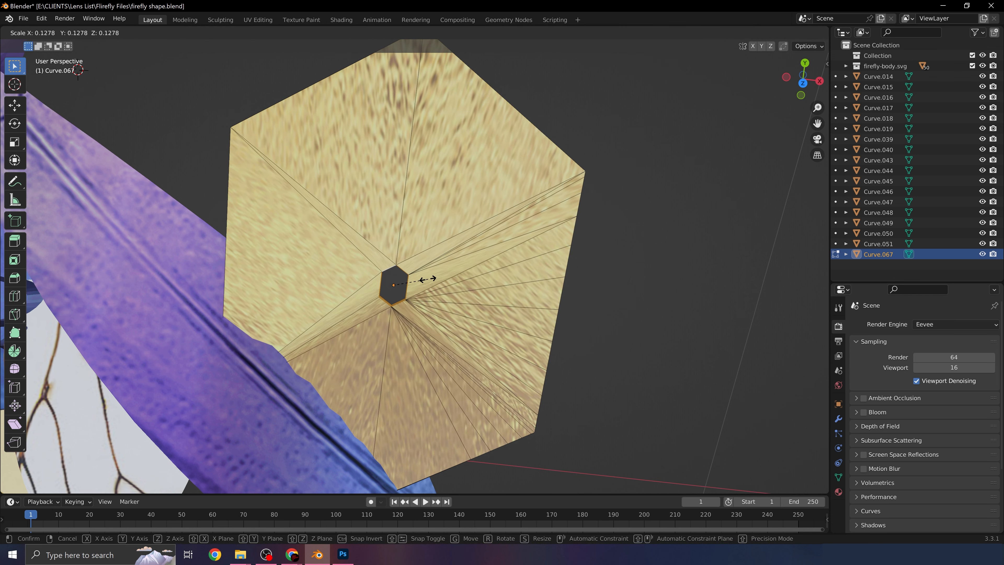
pyautogui.click(396, 286)
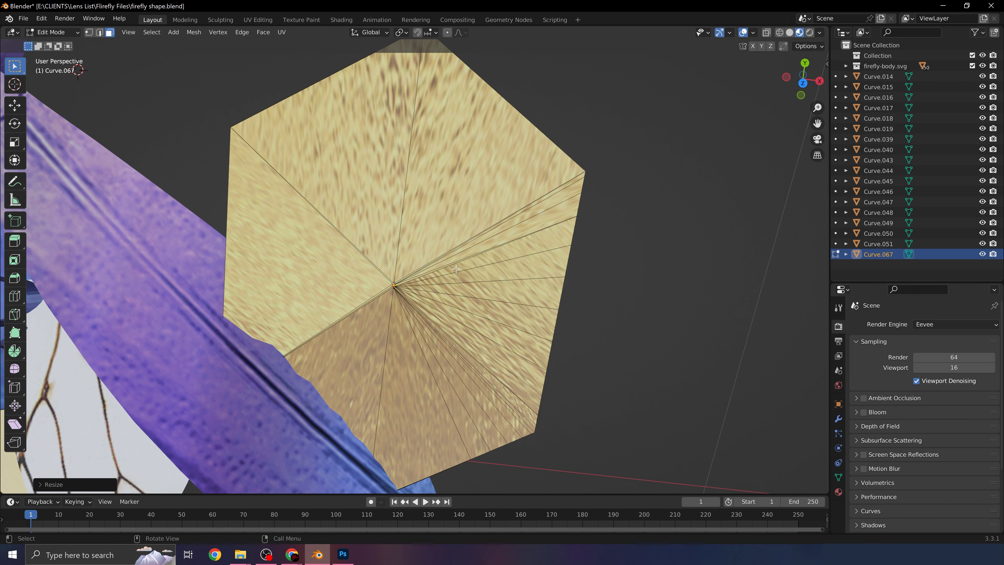
pyautogui.press('Tab')
# Step: Enlarge the solid hexagon plate and centre it behind the firefly by moving it along the X and Y axes
pyautogui.scroll(-8, 451, 275)
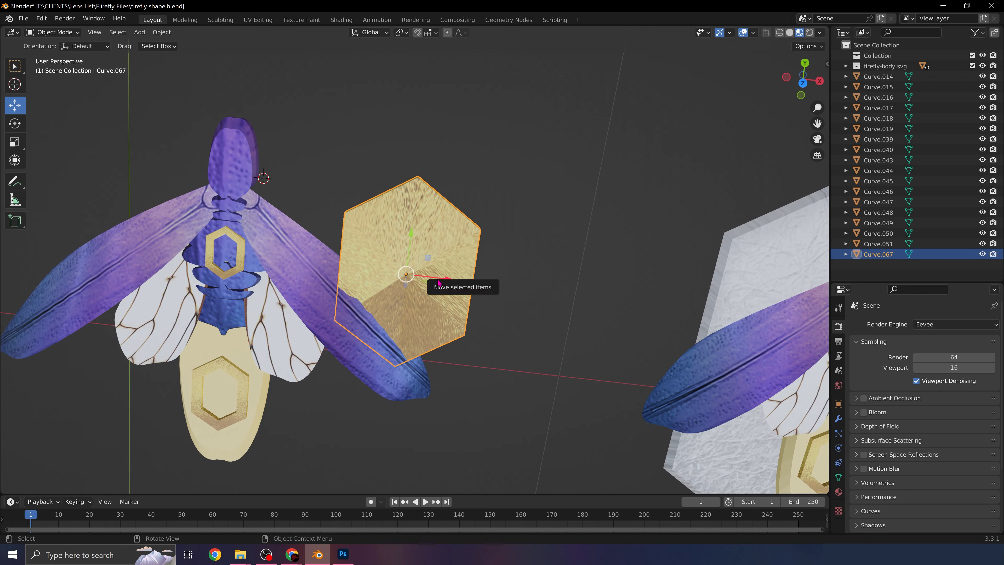
pyautogui.moveTo(439, 282); pyautogui.dragTo(249, 261)
pyautogui.keyDown('shift'); pyautogui.moveTo(249, 262); pyautogui.dragTo(566, 259, button='middle'); pyautogui.keyUp('shift')
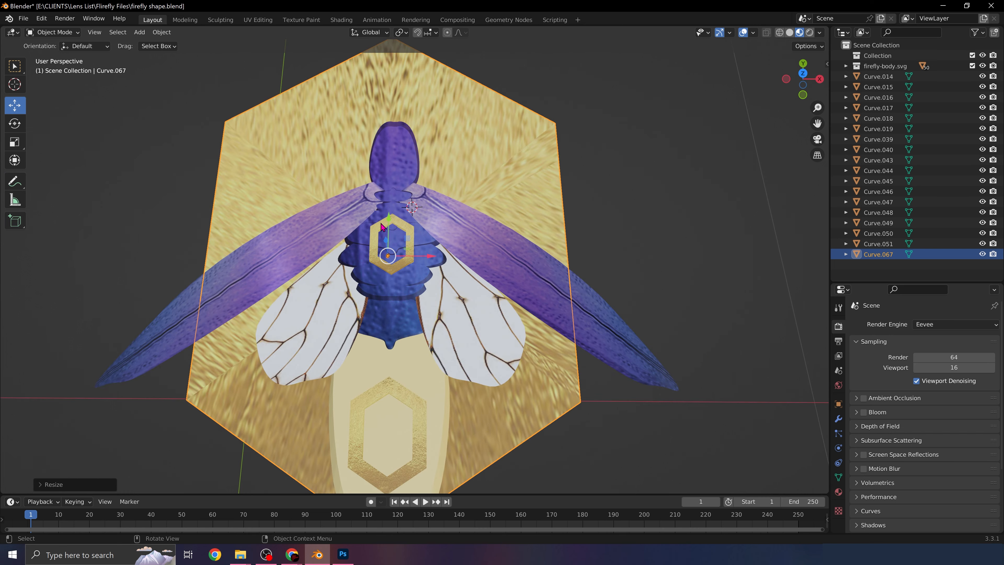
pyautogui.moveTo(390, 222); pyautogui.dragTo(403, 297)
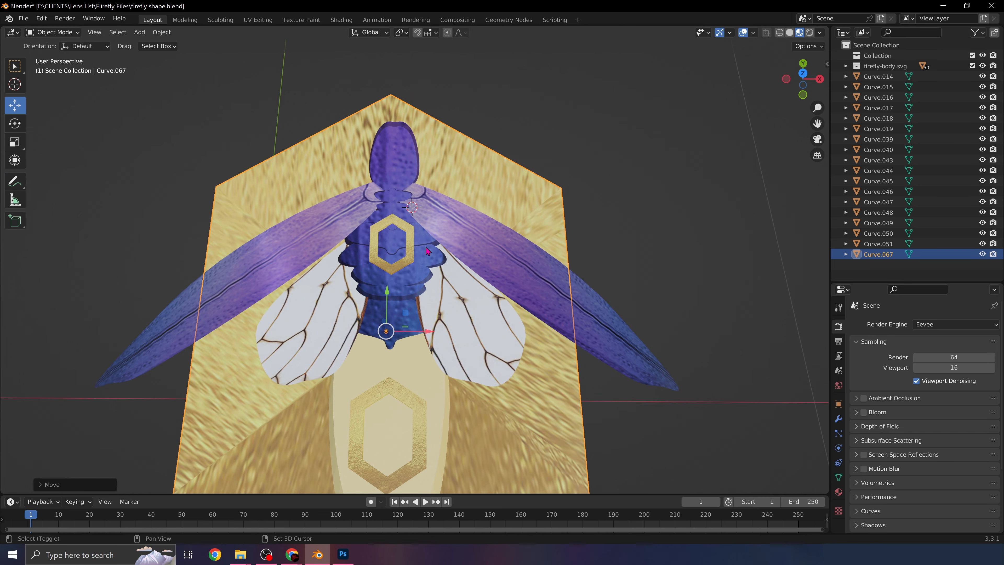
pyautogui.keyDown('shift'); pyautogui.moveTo(439, 259); pyautogui.dragTo(484, 247, button='middle'); pyautogui.keyUp('shift')
pyautogui.moveTo(480, 321); pyautogui.dragTo(461, 258)
pyautogui.press('y')
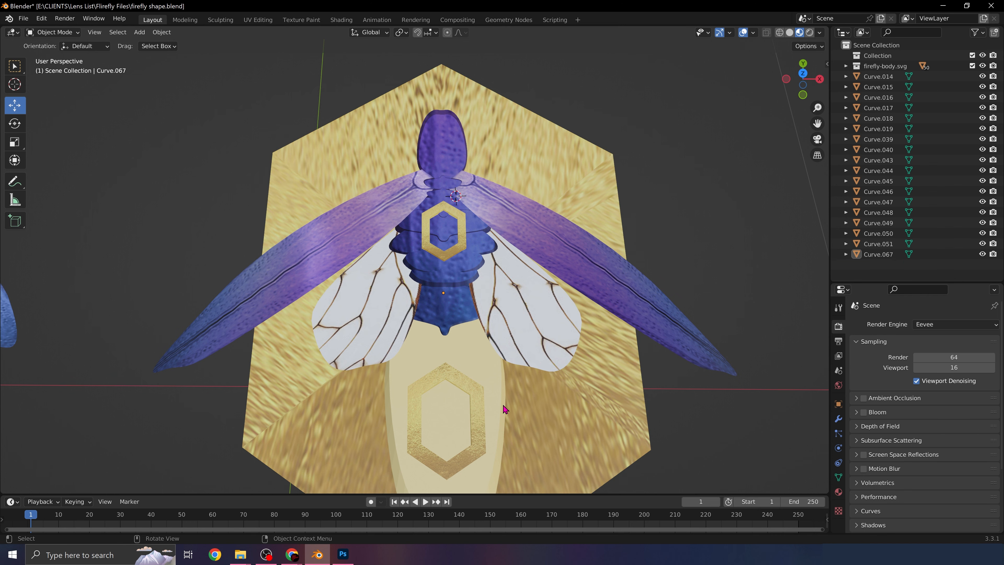
# Step: Switch to Photoshop and hide the Layer 1 and firefly ref-1 layers
pyautogui.click(343, 554)
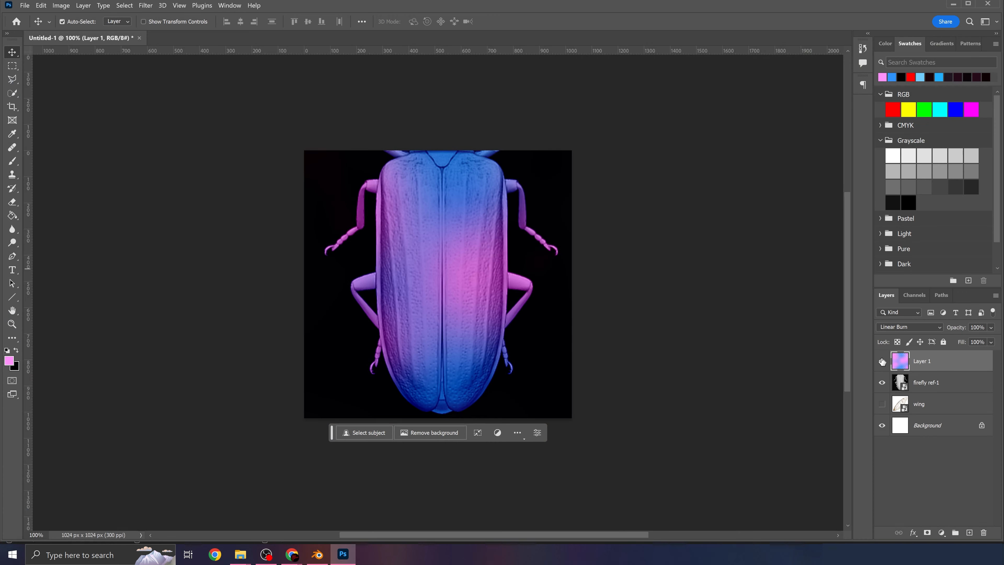
pyautogui.moveTo(881, 361); pyautogui.dragTo(885, 390)
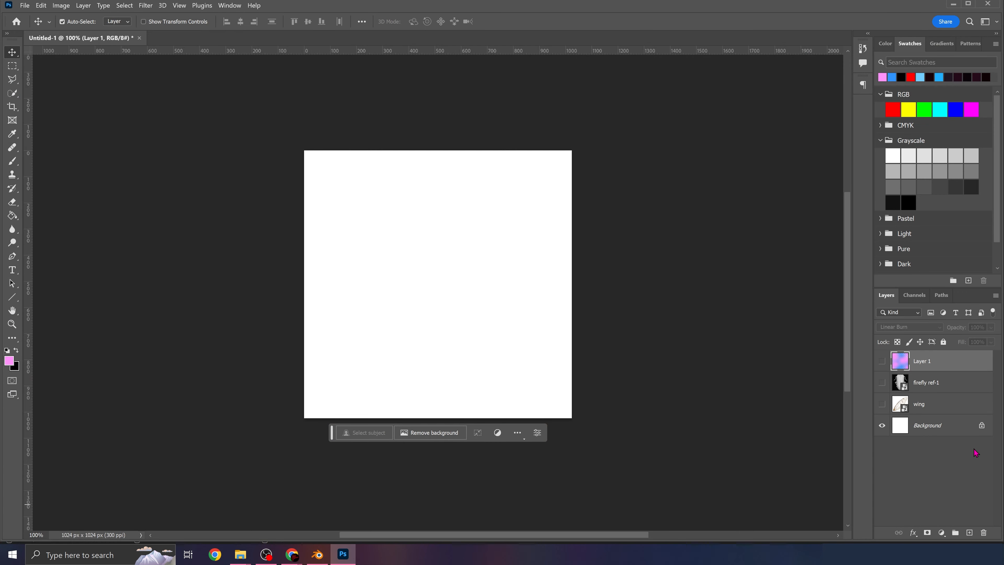
# Step: Switch to Chrome, open DALL-E and enter an image prompt for white metallic marble
pyautogui.click(314, 560)
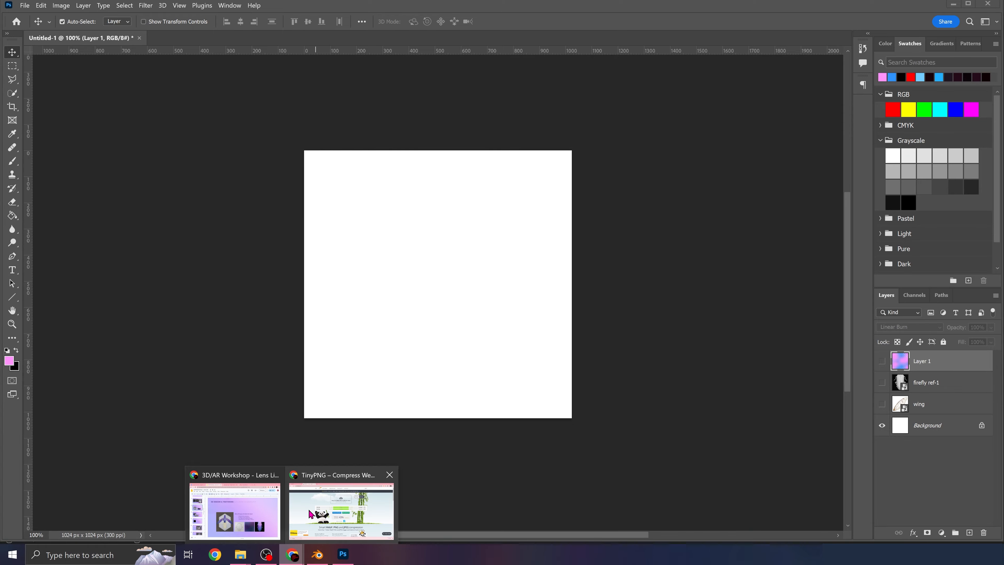
pyautogui.click(309, 509)
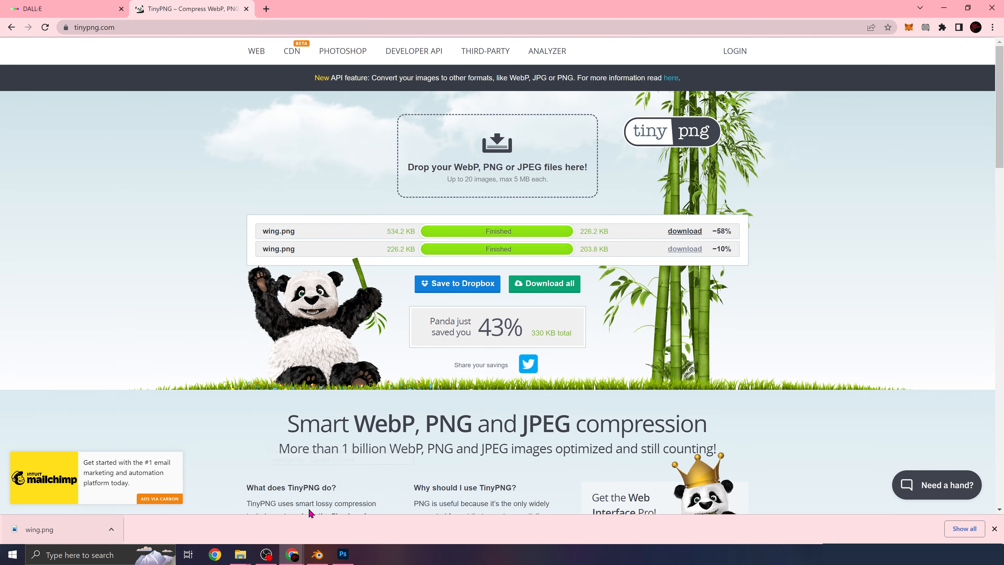
pyautogui.click(74, 6)
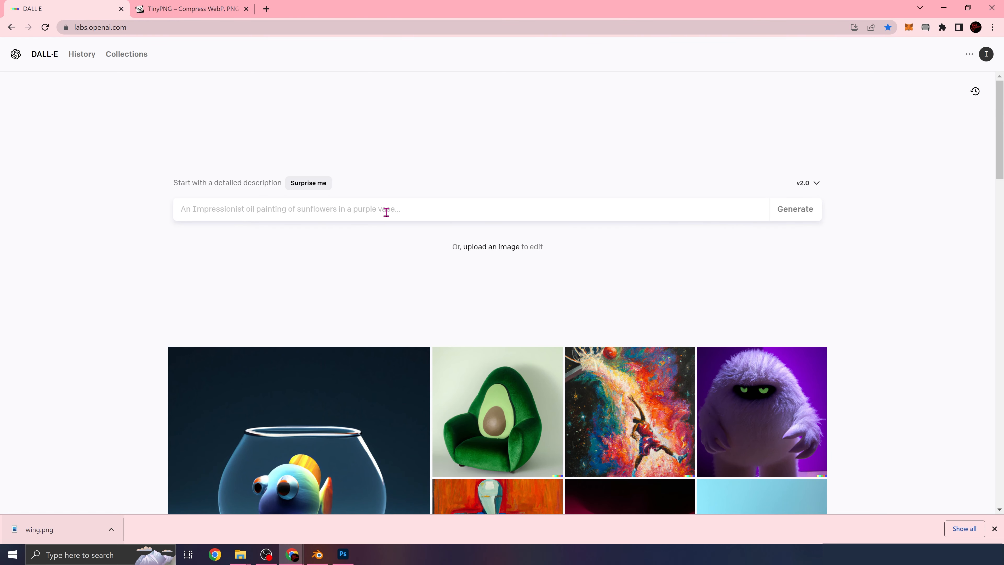
pyautogui.write('white metal')
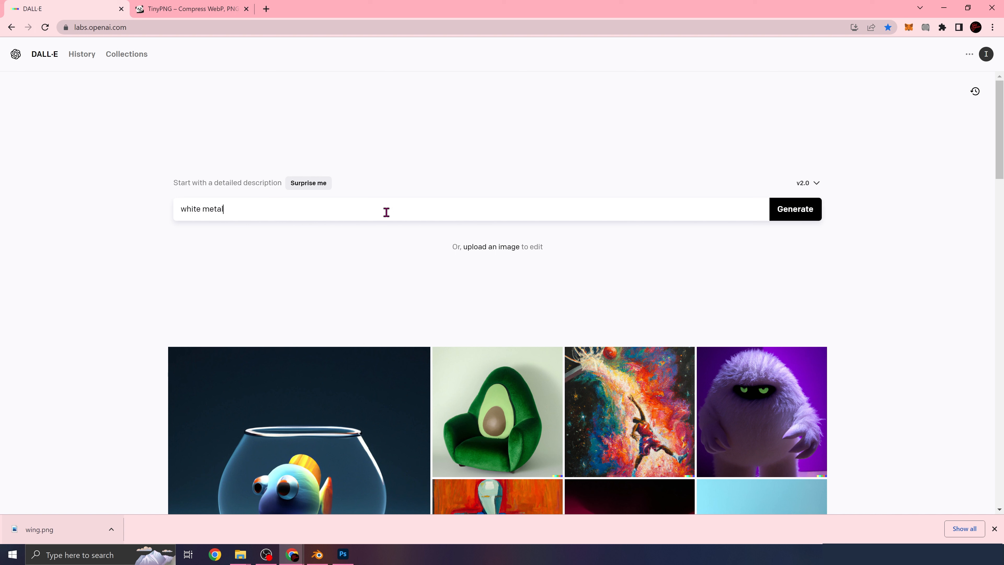
pyautogui.press('BackSpace')
pyautogui.press('BackSpace')
pyautogui.press('BackSpace')
pyautogui.write('lic marbl')
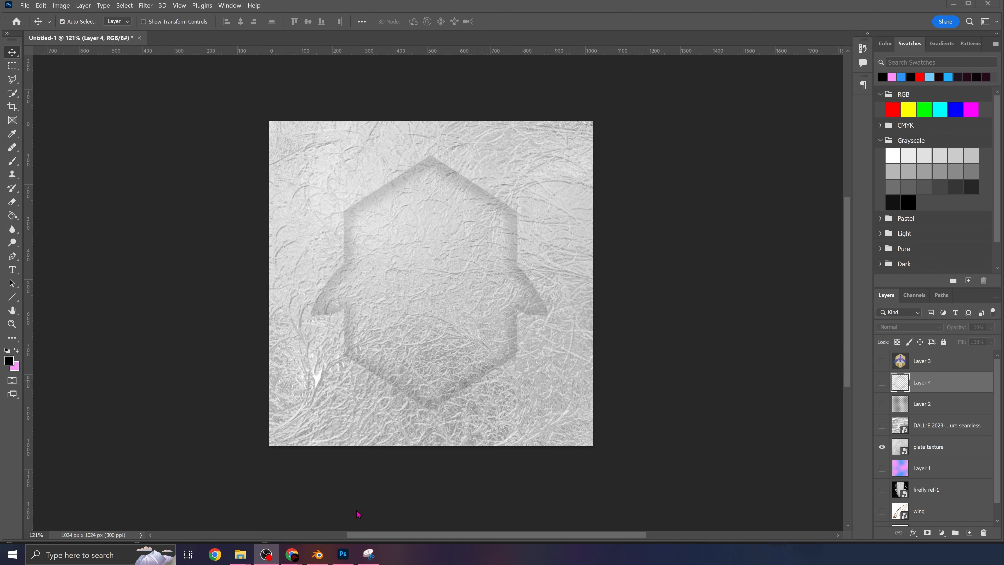
# Step: In the body.002 material, replace the gold image with plate texture.png as the Principled BSDF's base colour
pyautogui.click(377, 52)
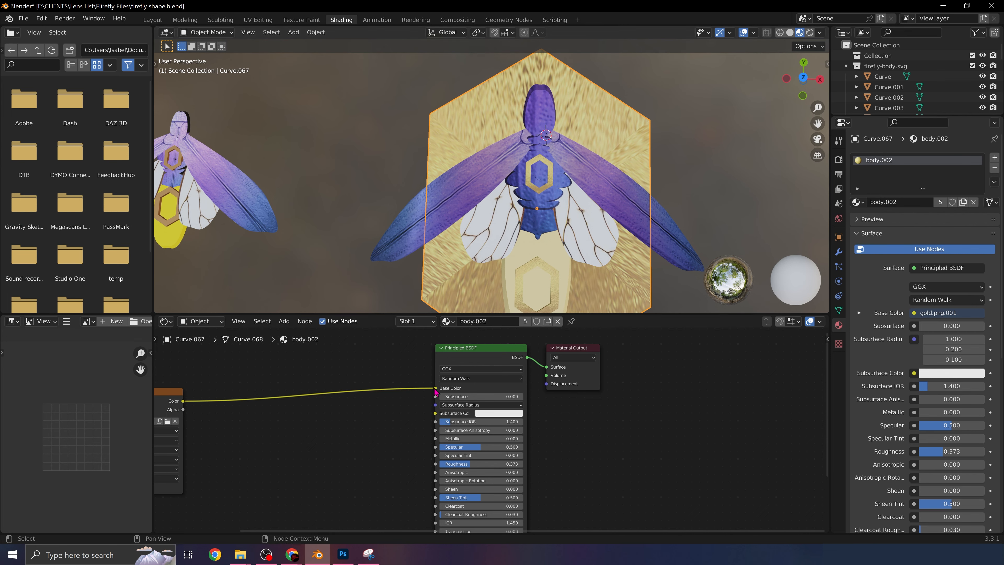
pyautogui.moveTo(435, 389); pyautogui.dragTo(392, 399)
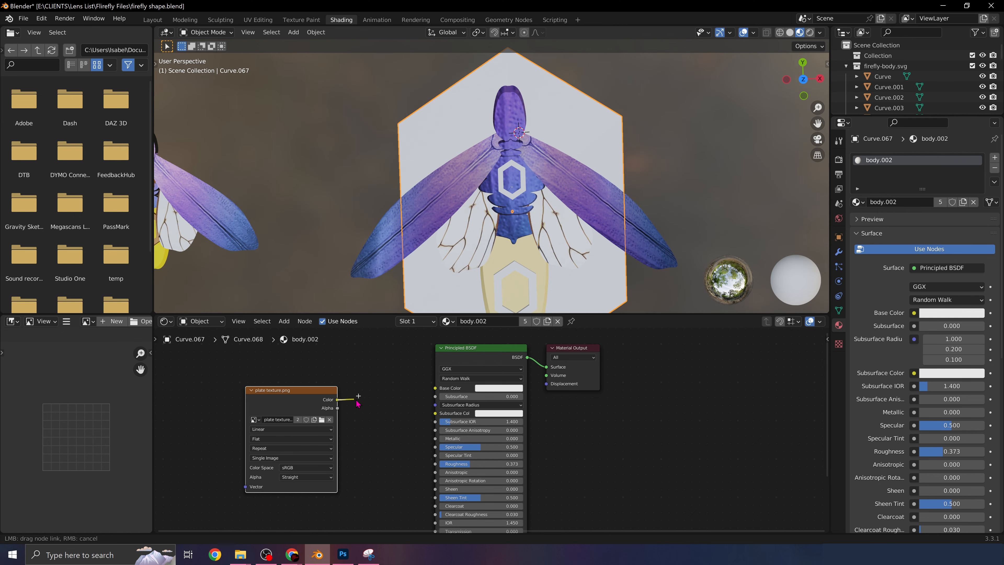
pyautogui.moveTo(337, 399); pyautogui.dragTo(435, 388)
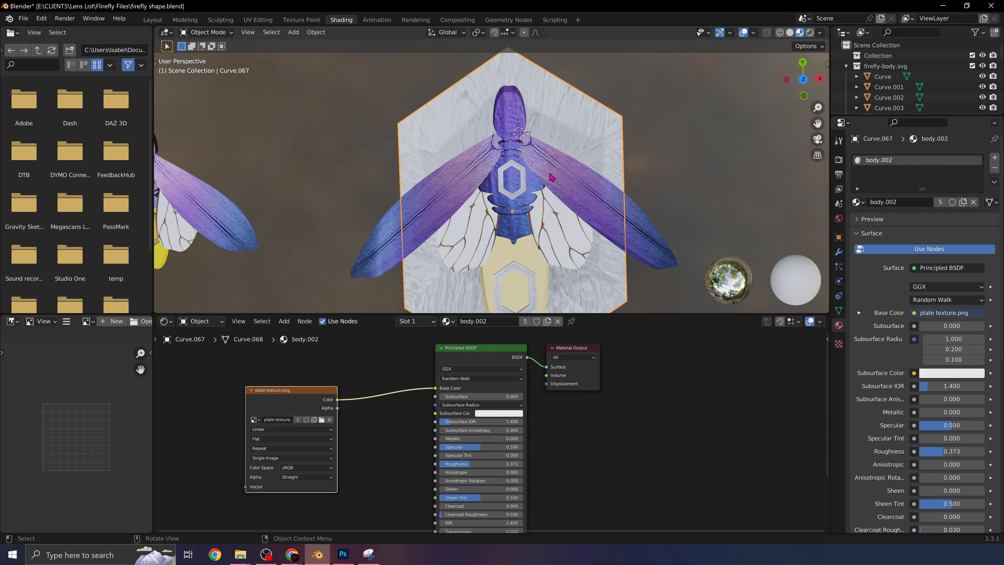
pyautogui.moveTo(553, 177); pyautogui.dragTo(565, 136, button='middle')
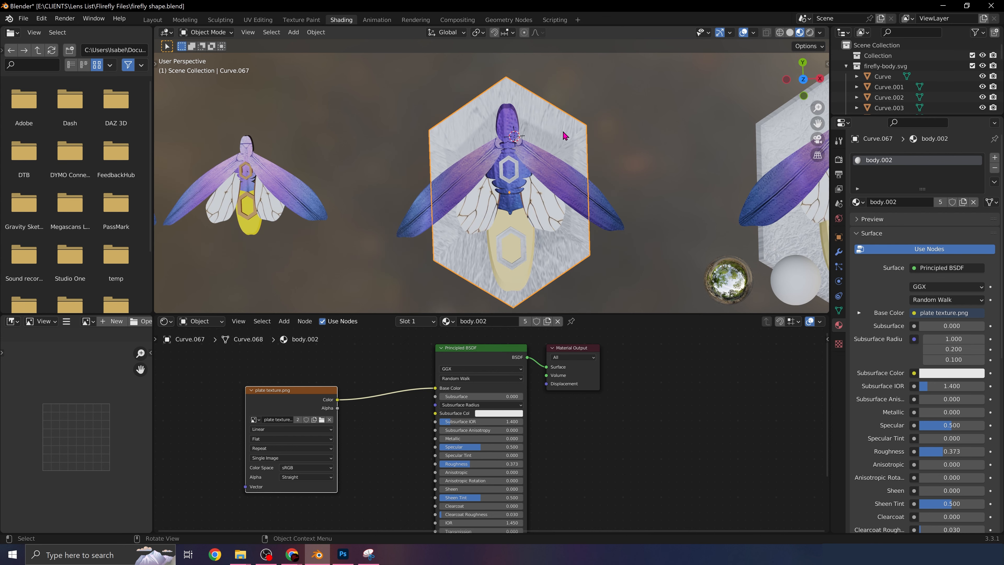
# Step: Project the whole hexagon plate's UVs from the current view and centre the island on the hexagon in plate texture.png
pyautogui.click(258, 20)
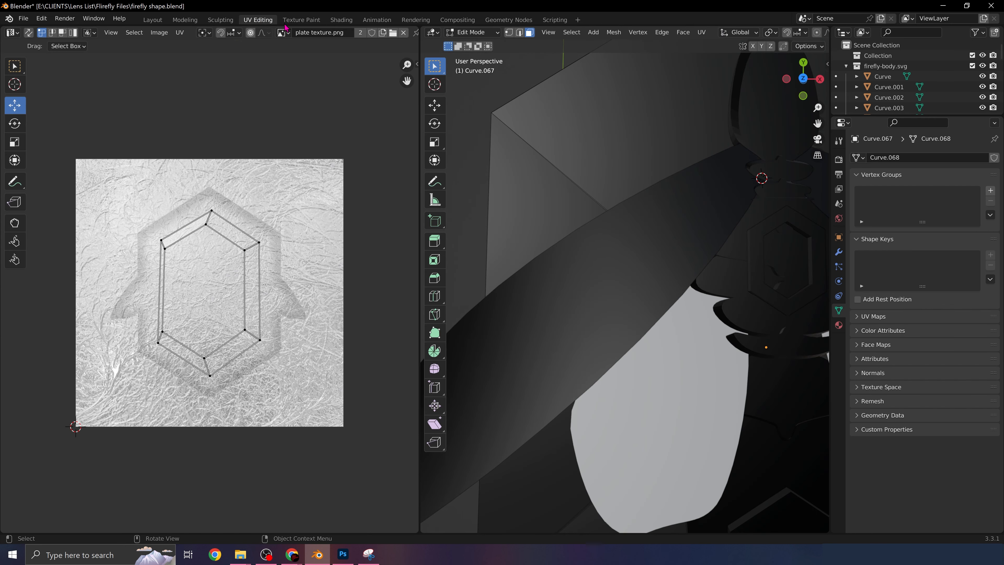
pyautogui.scroll(-4, 637, 246)
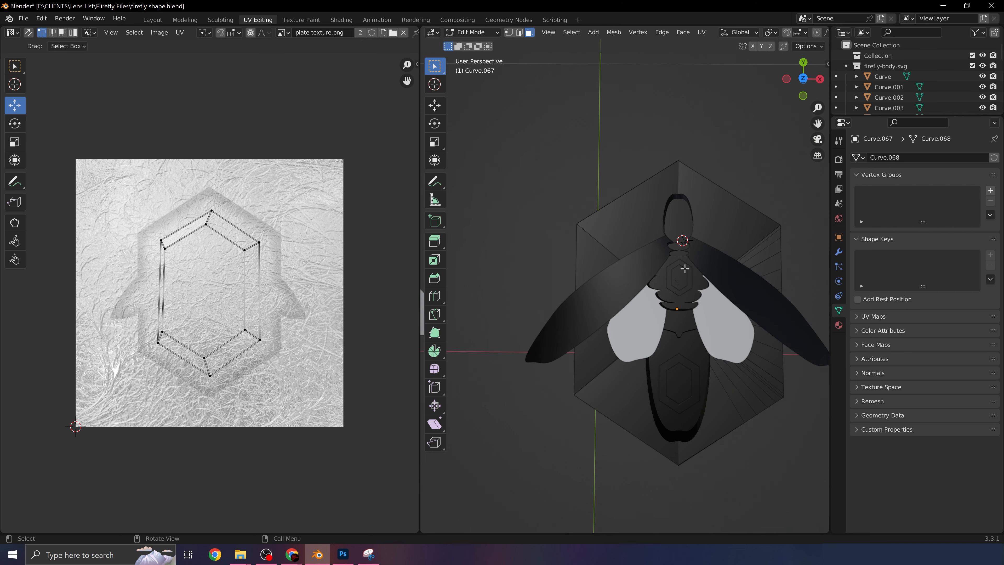
pyautogui.press('a')
pyautogui.press('u')
pyautogui.click(727, 130)
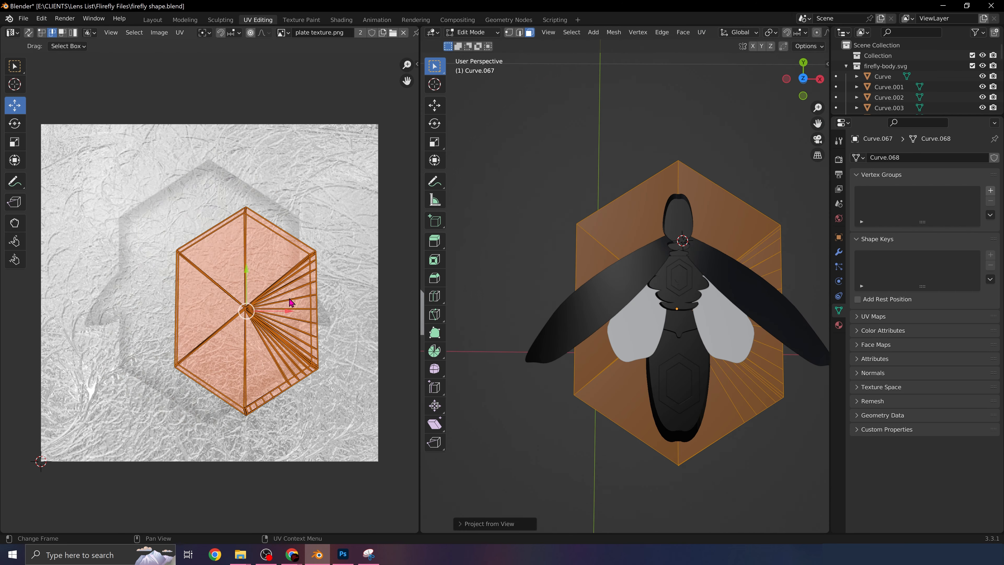
pyautogui.moveTo(274, 315); pyautogui.dragTo(233, 290)
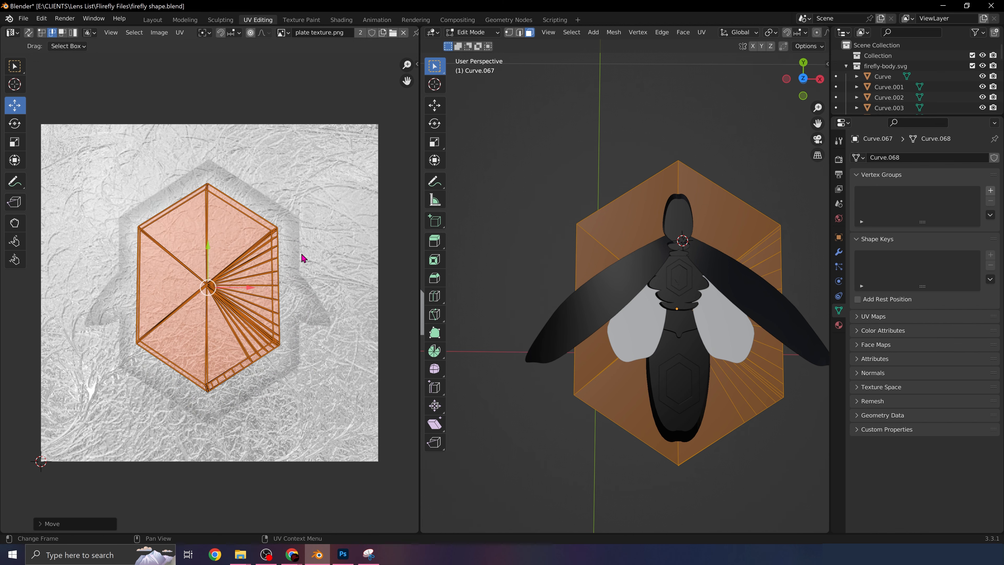
# Step: Return to the Shading workspace, save the file, and copy all the firefly's pieces together with the hexagon plate
pyautogui.click(342, 20)
pyautogui.hotkey('ctrl', 's')
pyautogui.moveTo(610, 75); pyautogui.dragTo(359, 297)
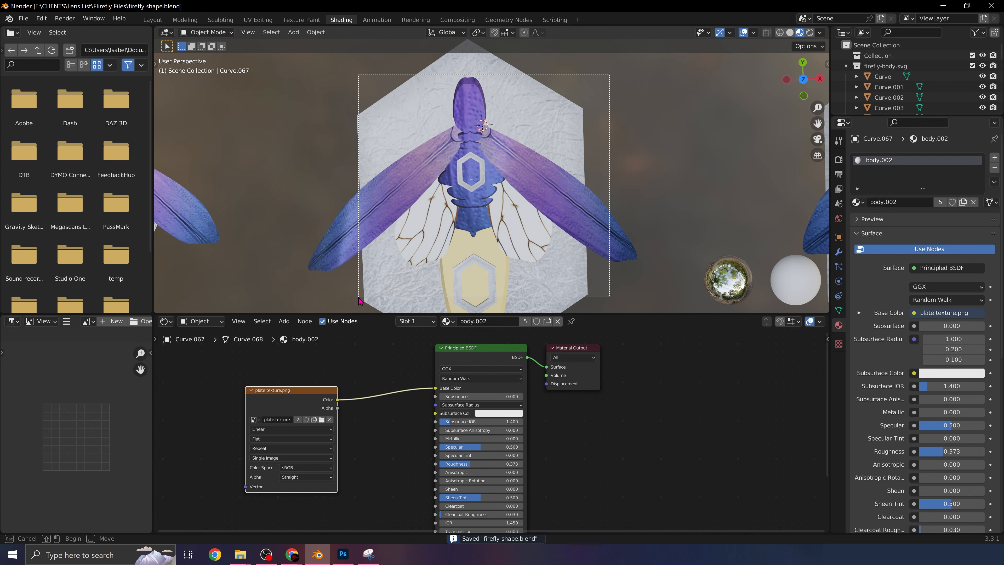
pyautogui.rightClick(465, 254)
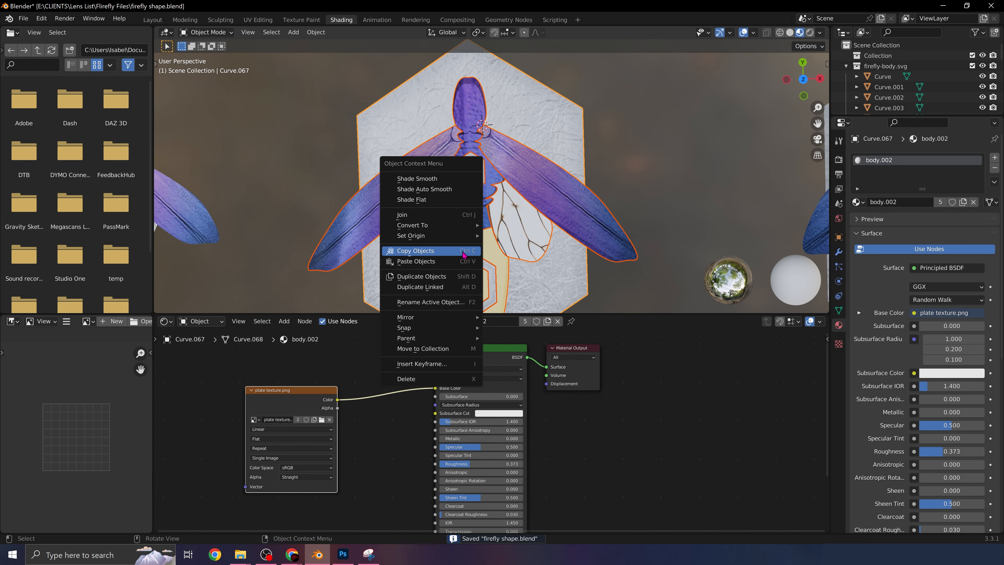
pyautogui.click(419, 253)
# Step: Create a new file without saving the current changes and delete the default camera, cube and light
pyautogui.click(38, 20)
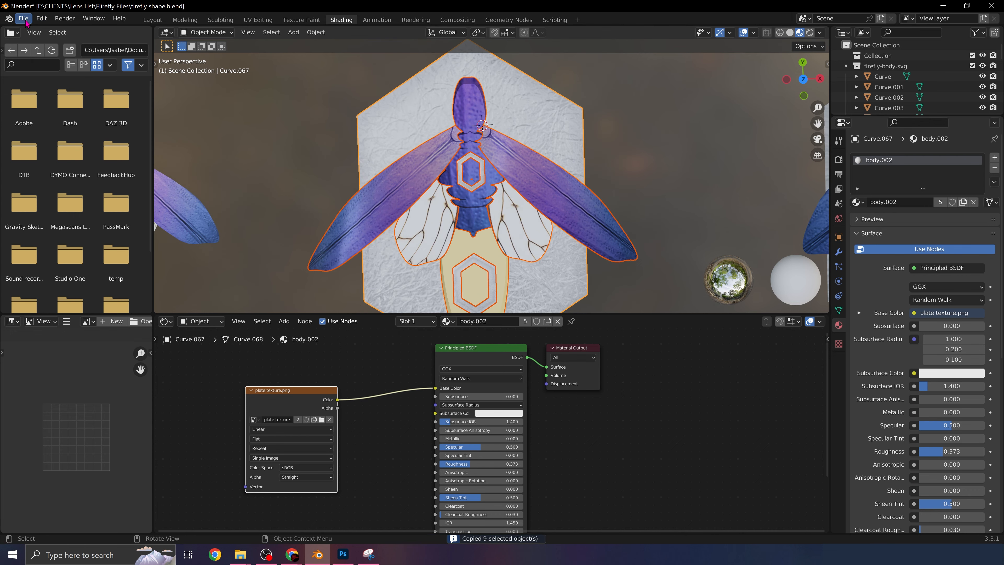
pyautogui.click(26, 21)
pyautogui.moveTo(30, 28)
pyautogui.click(164, 31)
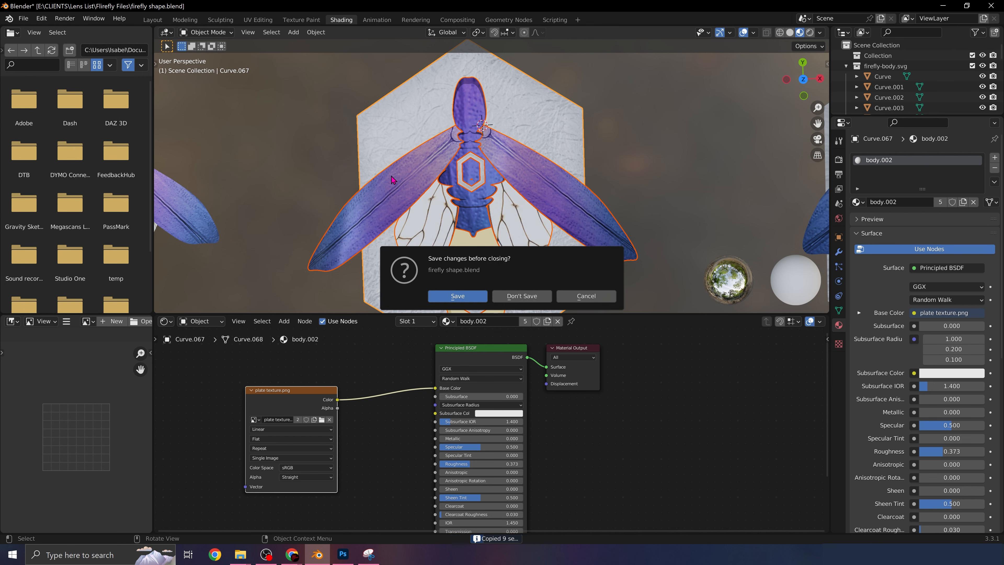
pyautogui.click(520, 296)
pyautogui.press('x')
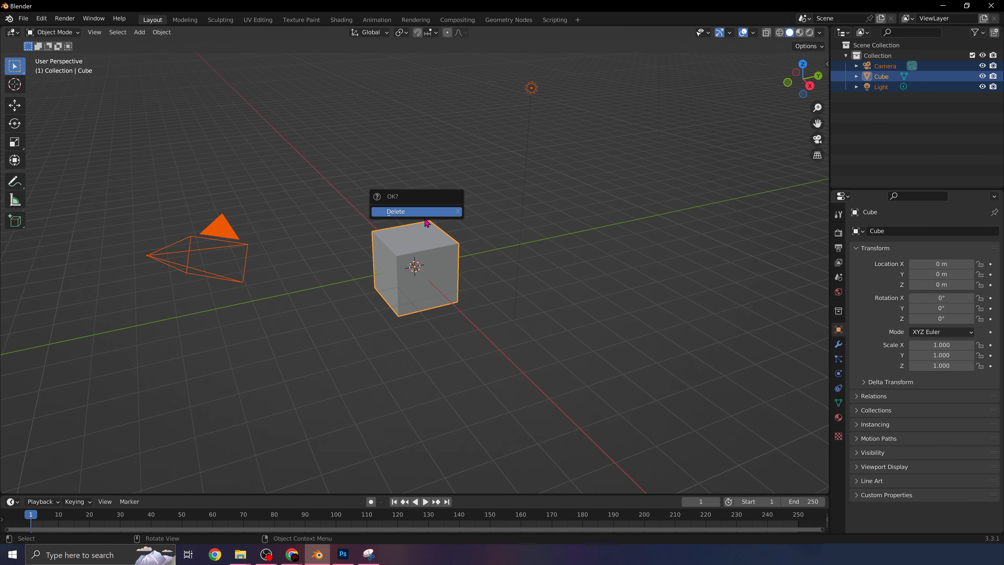
pyautogui.click(423, 220)
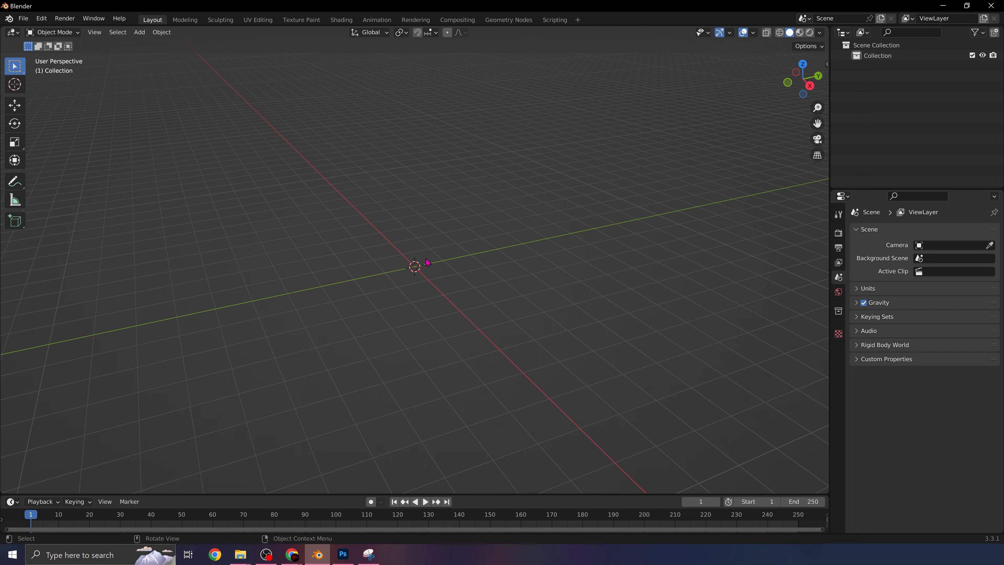
# Step: Paste the copied firefly and plate into the empty scene and show them in Material Preview shading
pyautogui.hotkey('ctrl', 'v')
pyautogui.scroll(5, 428, 262)
pyautogui.moveTo(430, 259); pyautogui.dragTo(508, 337, button='middle')
pyautogui.click(605, 274)
pyautogui.click(800, 33)
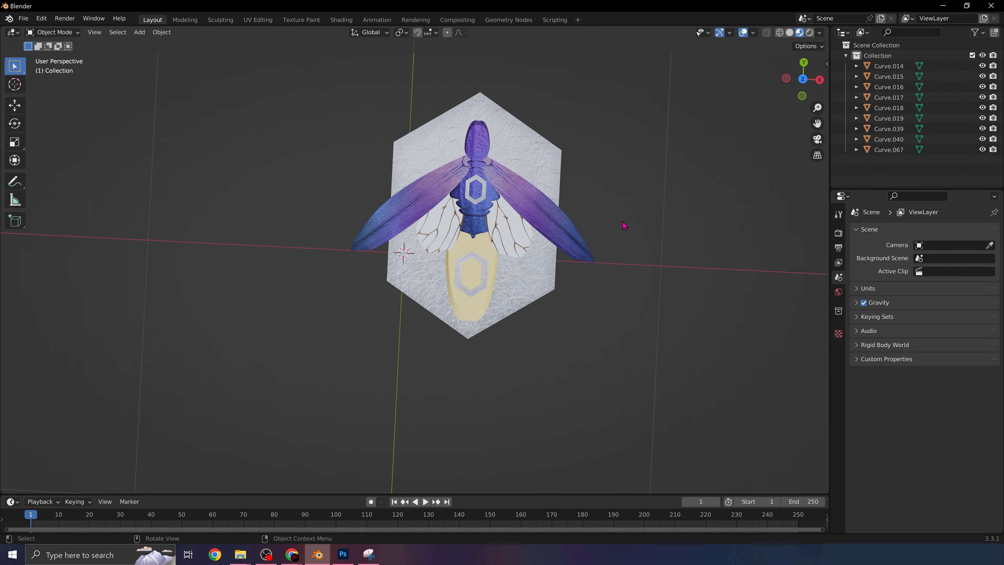
# Step: Make the hexagon plate the active object with all pieces selected and set every piece's origin to its own centre
pyautogui.scroll(-3, 624, 226)
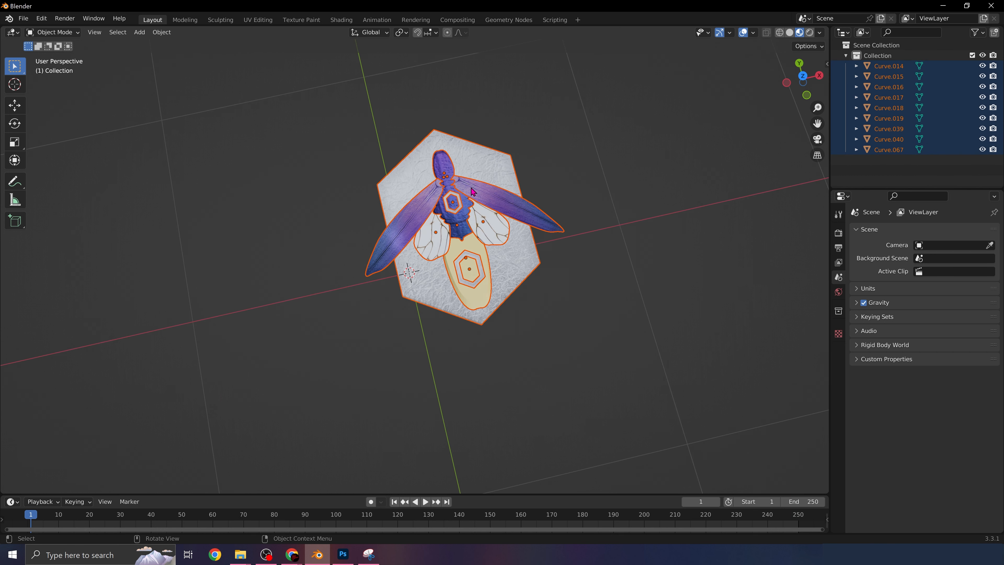
pyautogui.keyDown('shift'); pyautogui.click(479, 173); pyautogui.keyUp('shift')
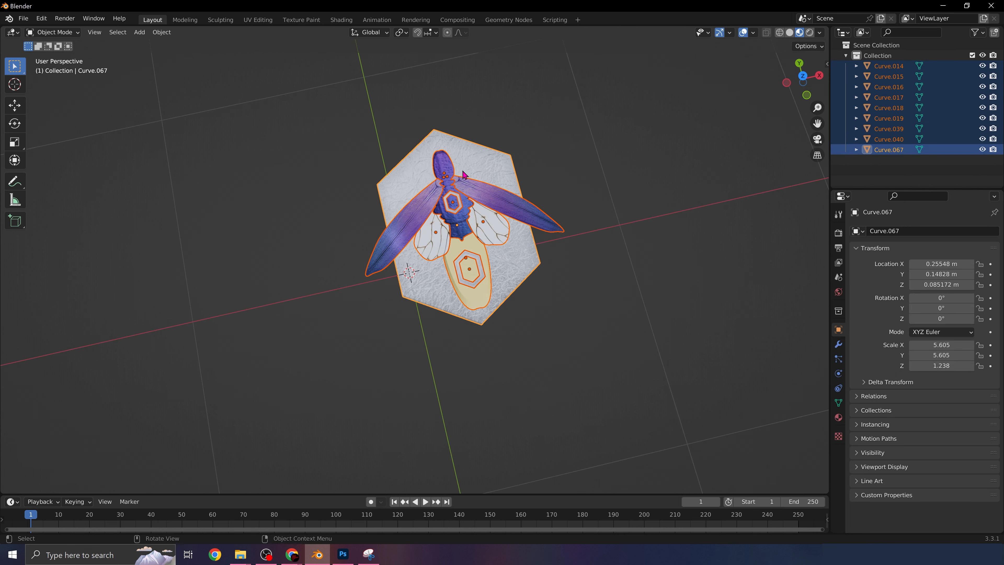
pyautogui.rightClick(445, 147)
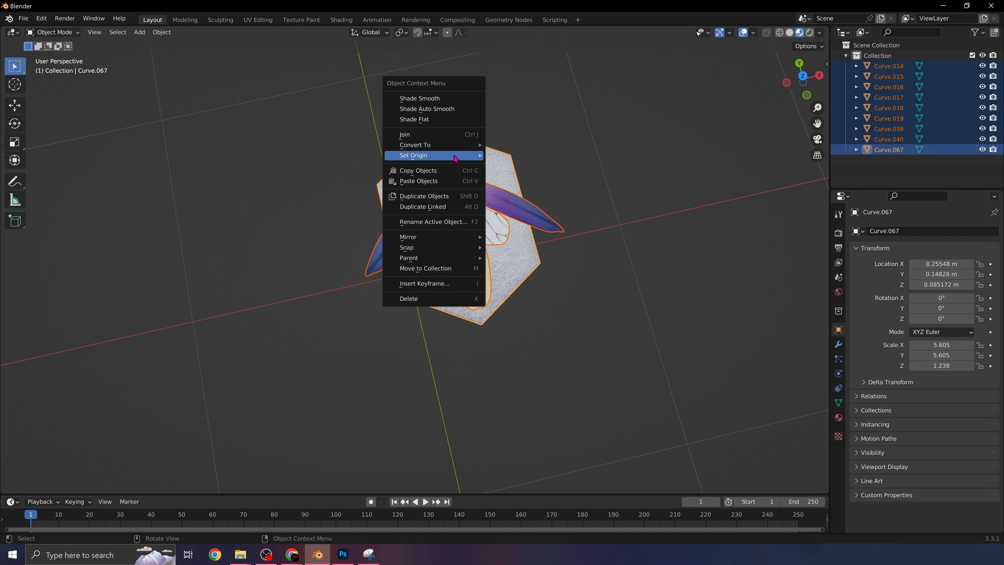
pyautogui.moveTo(455, 156)
pyautogui.click(553, 202)
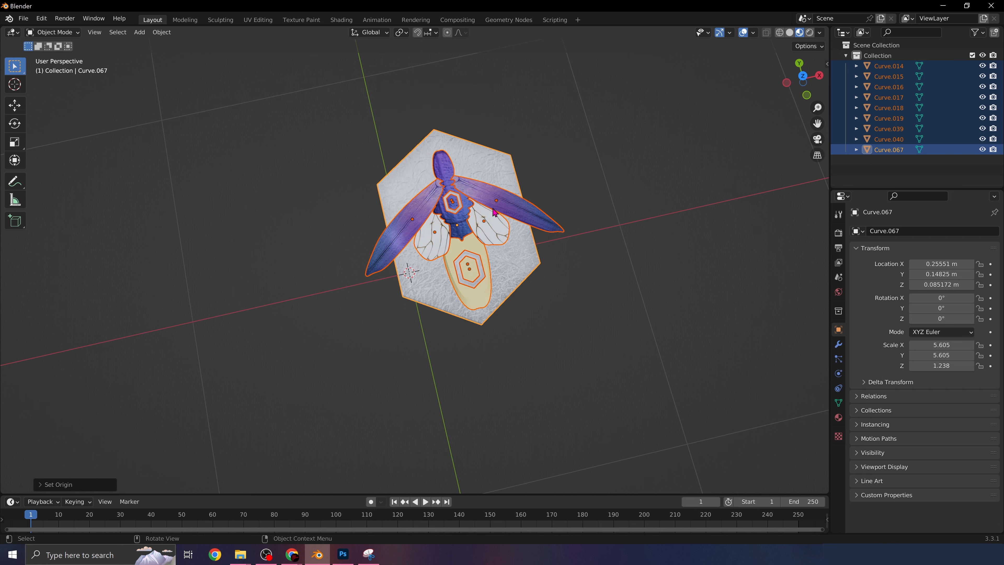
# Step: Move all the selected pieces along X until the hexagon plate's X location is about 0.01 m
pyautogui.click(15, 112)
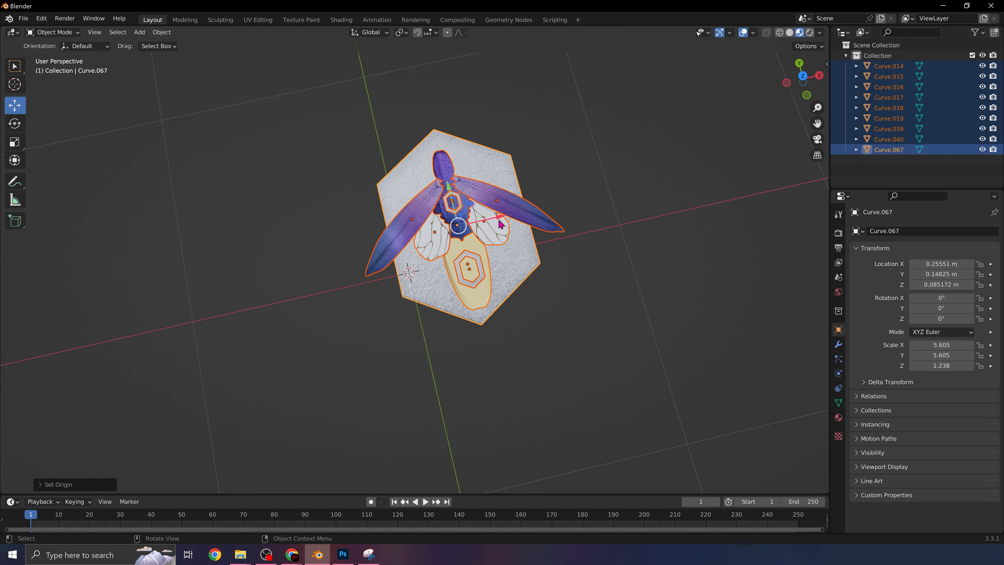
pyautogui.moveTo(494, 224); pyautogui.dragTo(443, 239)
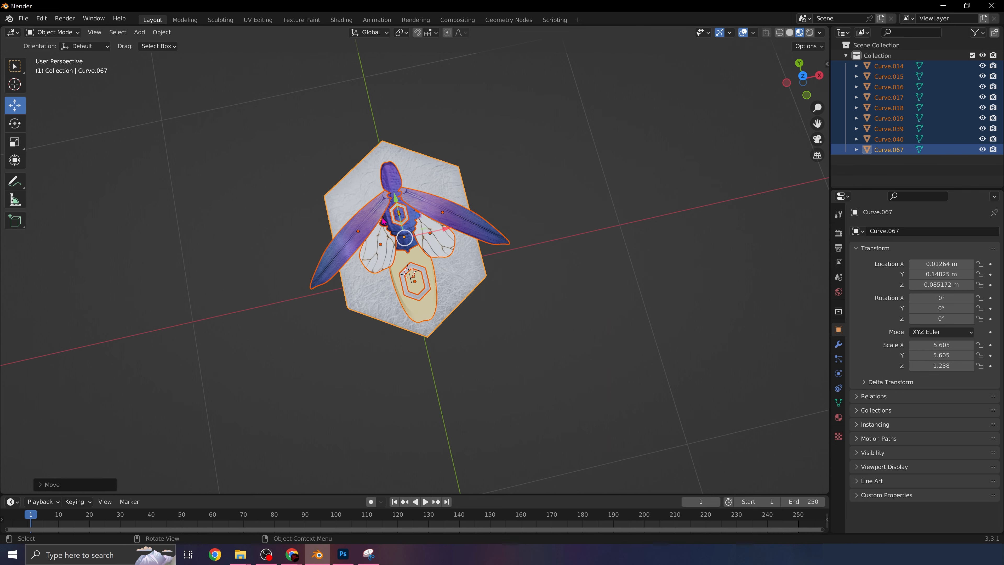
# Step: Parent all the firefly pieces to the hexagon plate with the Object option
pyautogui.rightClick(383, 221)
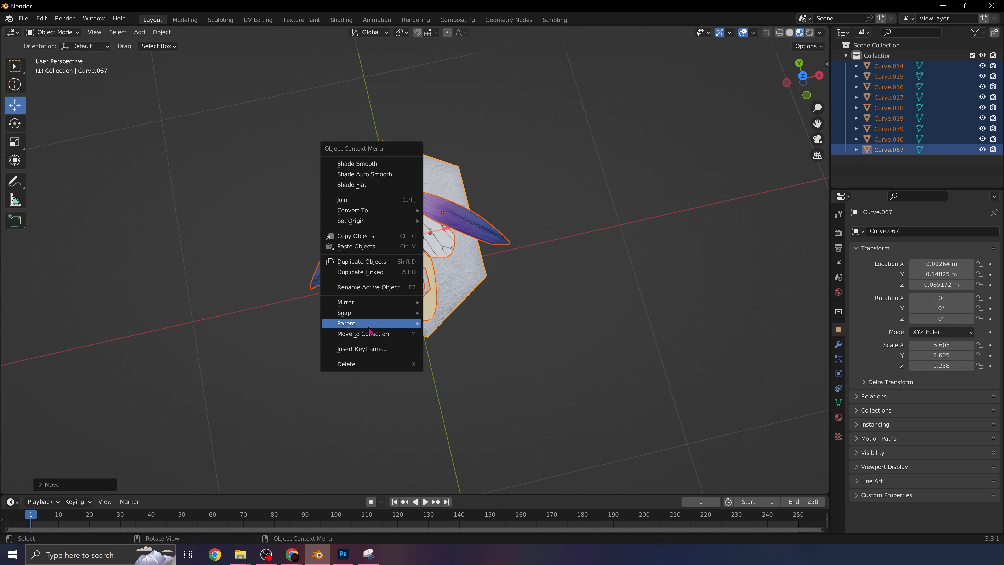
pyautogui.moveTo(372, 323)
pyautogui.click(484, 330)
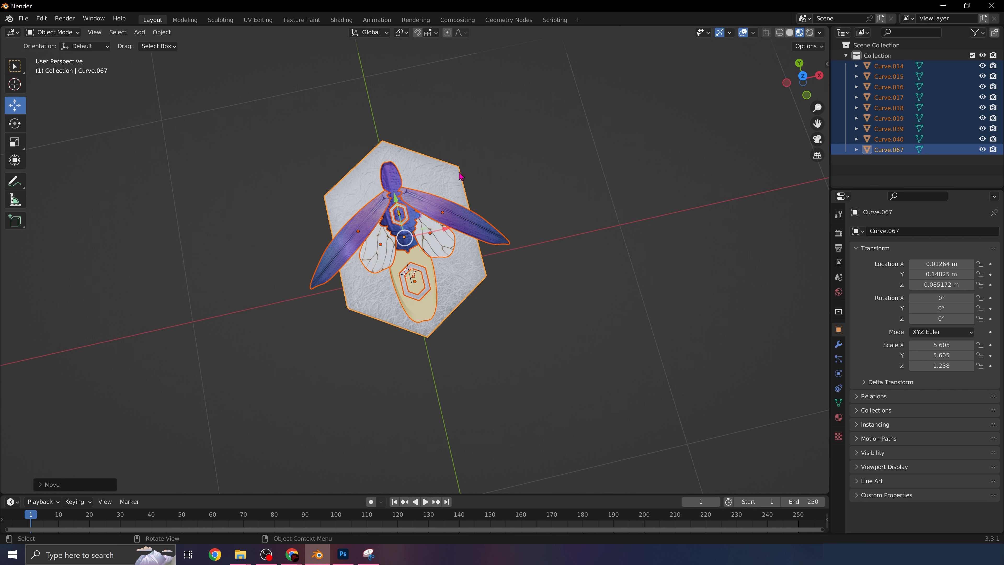
pyautogui.rightClick(432, 182)
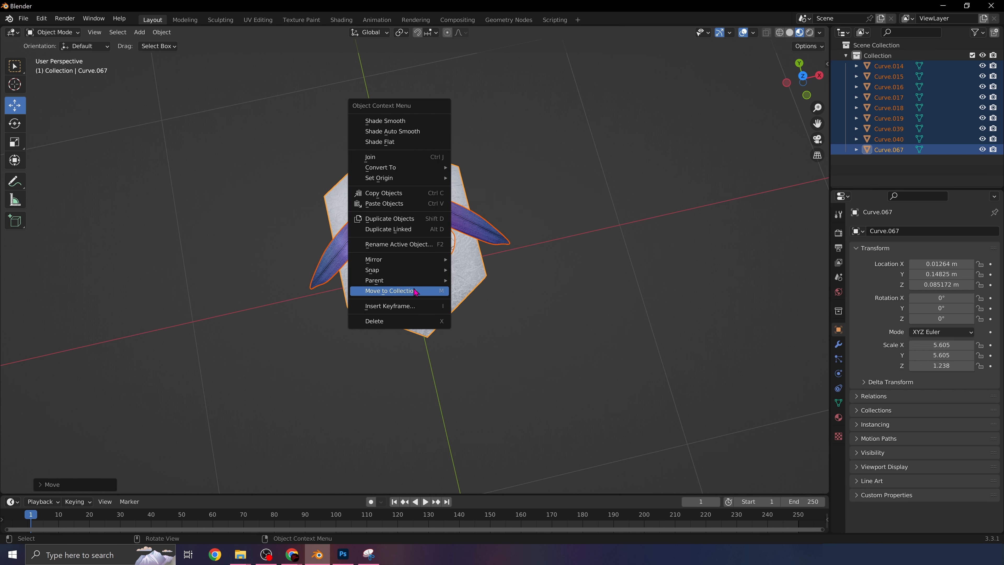
pyautogui.moveTo(418, 281)
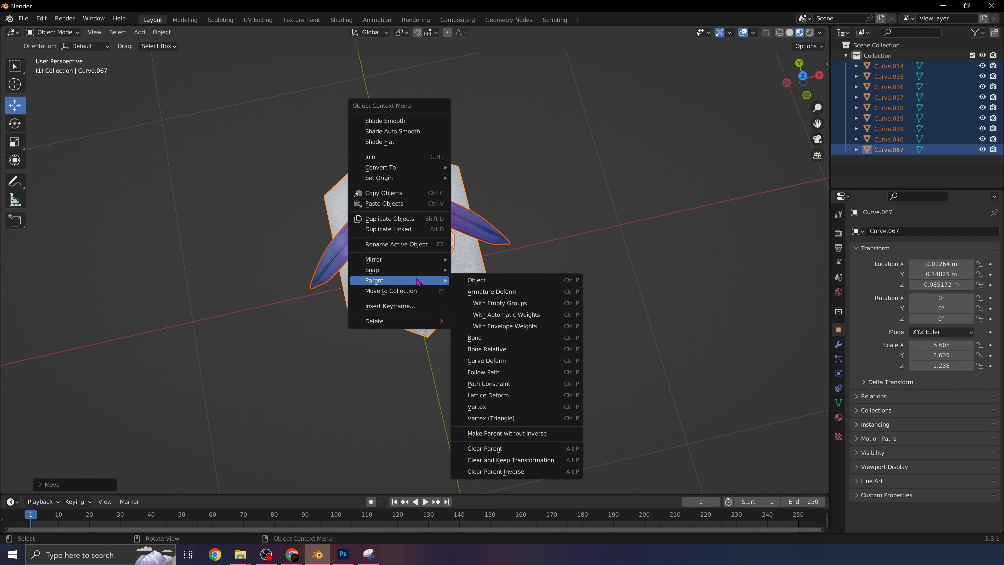
pyautogui.click(471, 280)
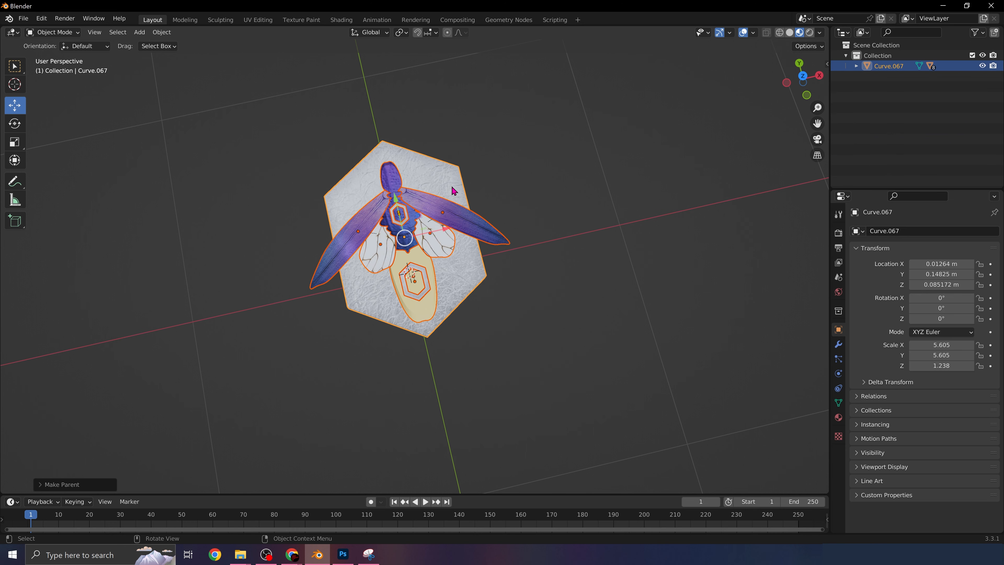
# Step: Select only the hexagon plate and move it with its parented pieces along Y to about 0.52 m
pyautogui.click(484, 168)
pyautogui.click(415, 172)
pyautogui.moveTo(396, 201); pyautogui.dragTo(373, 94)
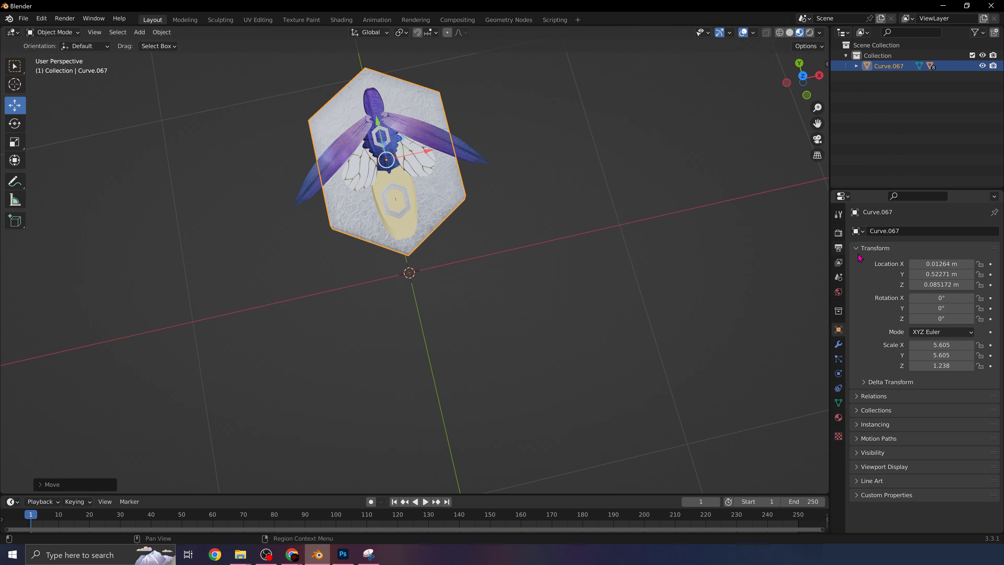
# Step: Set the hexagon plate's X, Y and Z location to 0 m and deselect it
pyautogui.click(951, 264)
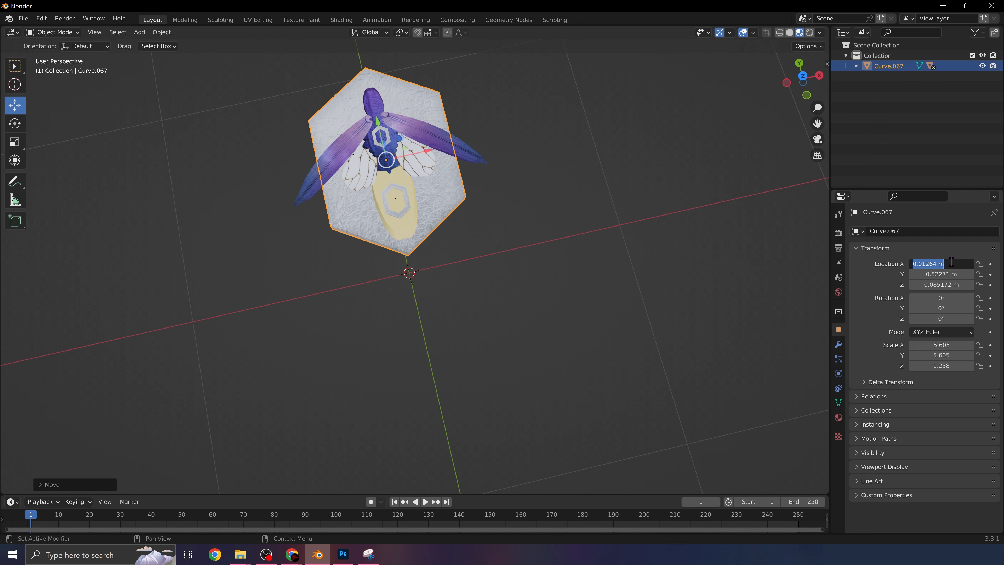
pyautogui.write('0')
pyautogui.press('Return')
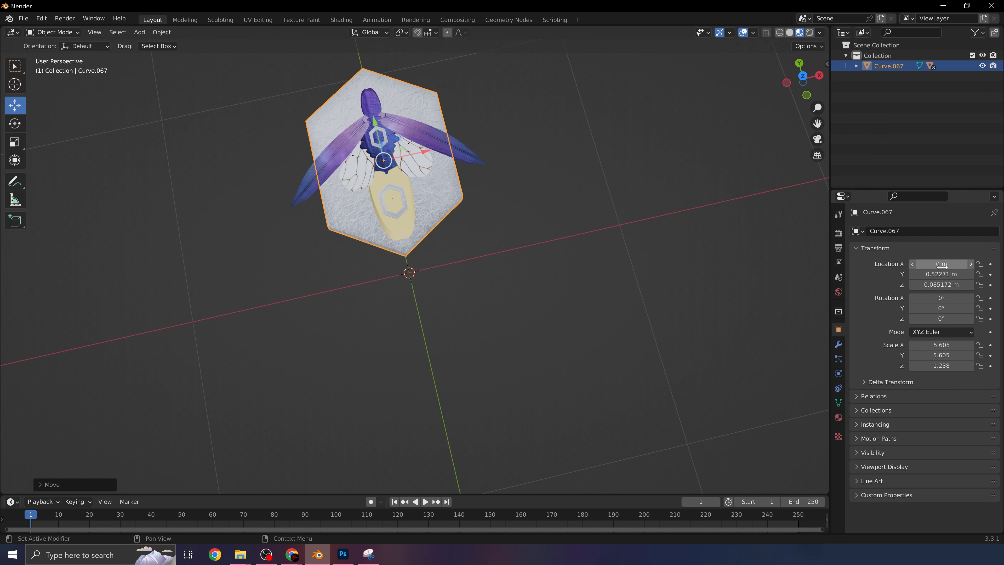
pyautogui.click(939, 274)
pyautogui.write('0')
pyautogui.press('Return')
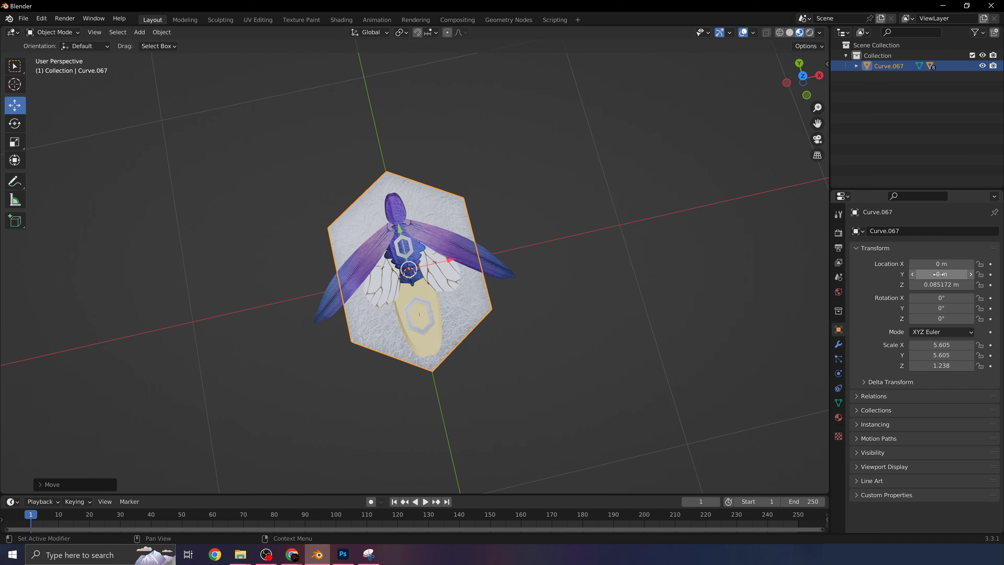
pyautogui.click(939, 286)
pyautogui.write('0')
pyautogui.press('Return')
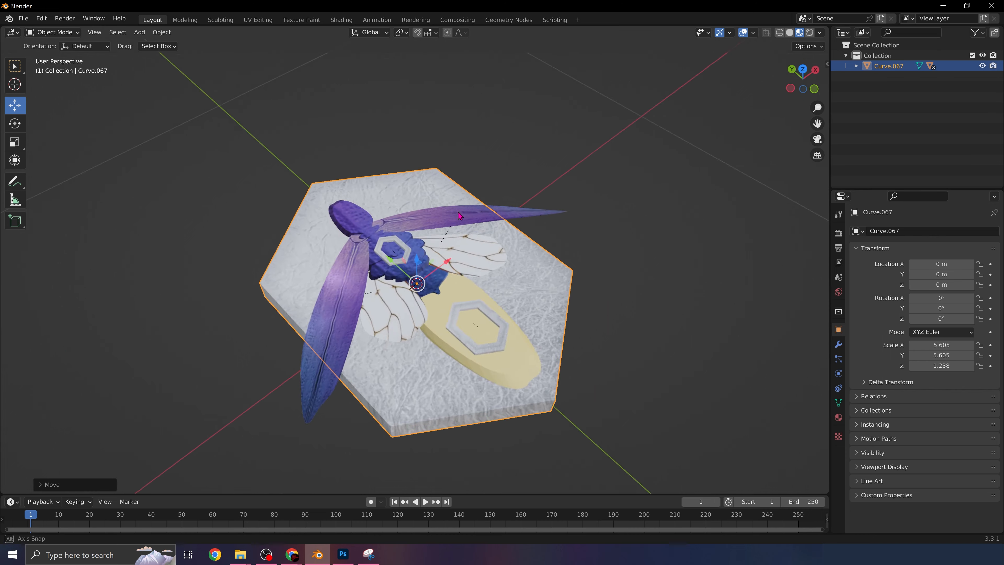
pyautogui.moveTo(460, 215); pyautogui.dragTo(533, 196, button='middle')
pyautogui.click(583, 174)
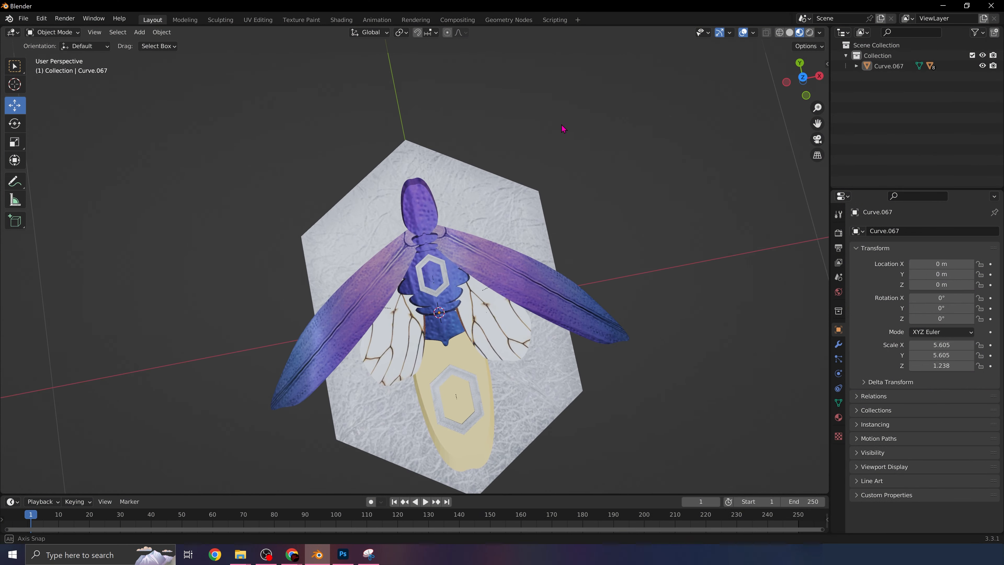
# Step: Enable the Statistics overlay in the 3D viewport
pyautogui.moveTo(562, 125)
pyautogui.mouseDown(button='middle')
pyautogui.moveTo(556, 131)
pyautogui.moveTo(576, 127)
pyautogui.mouseUp(button='middle')
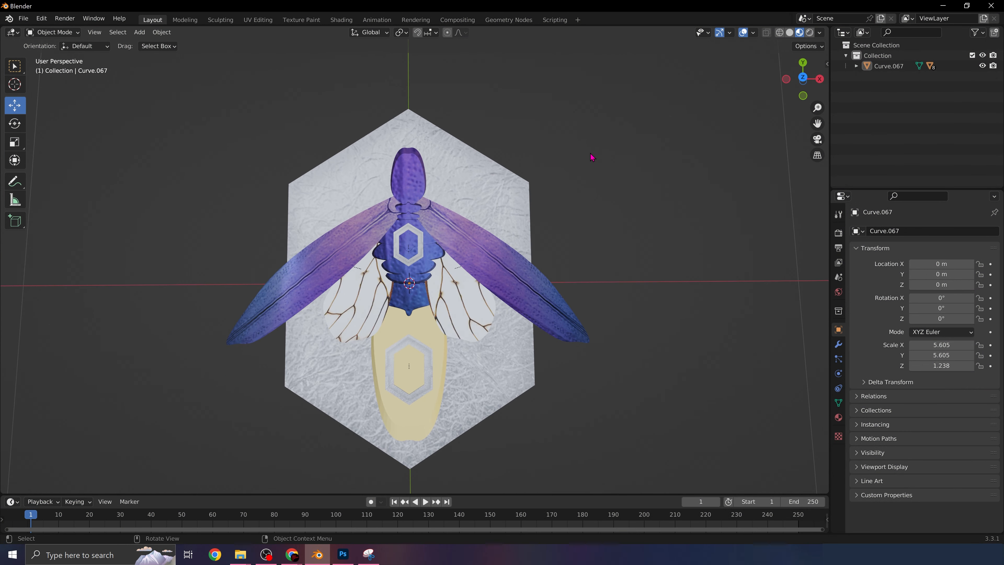
pyautogui.click(730, 34)
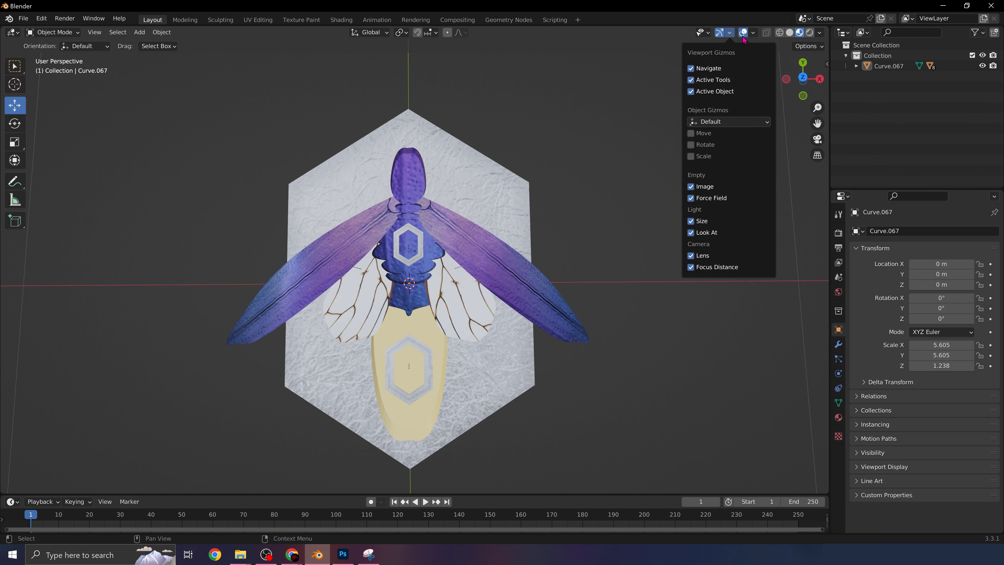
pyautogui.click(743, 34)
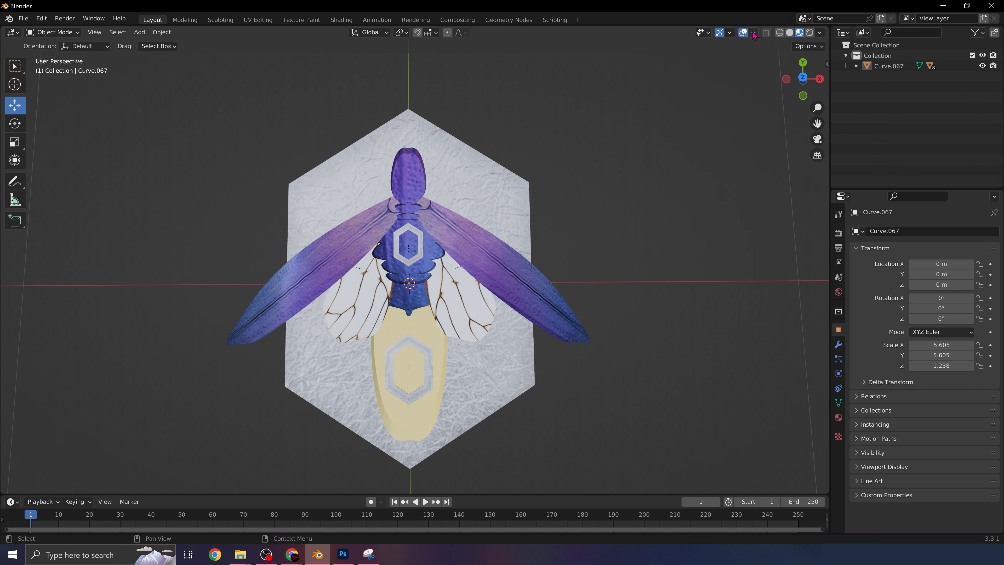
pyautogui.click(755, 35)
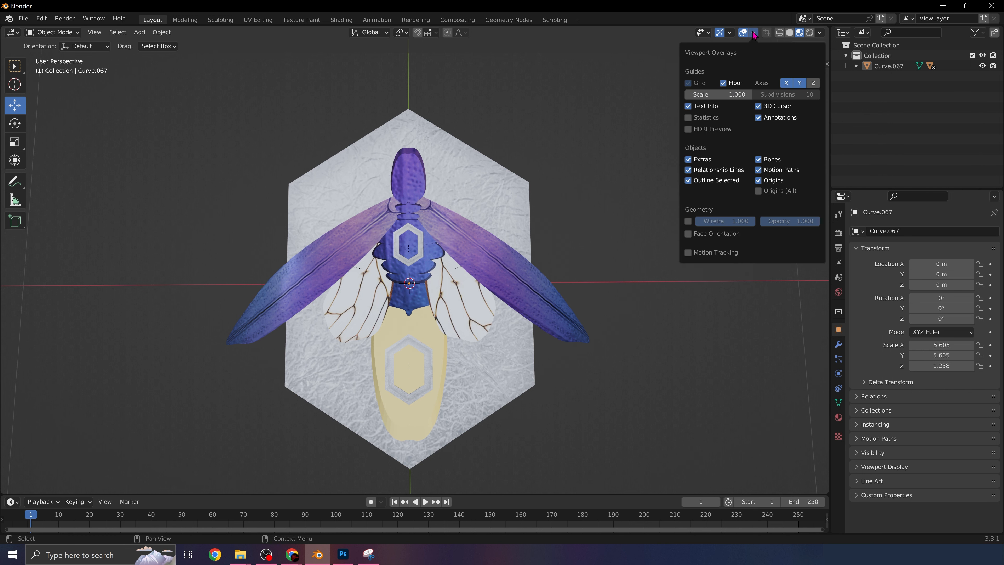
pyautogui.click(691, 119)
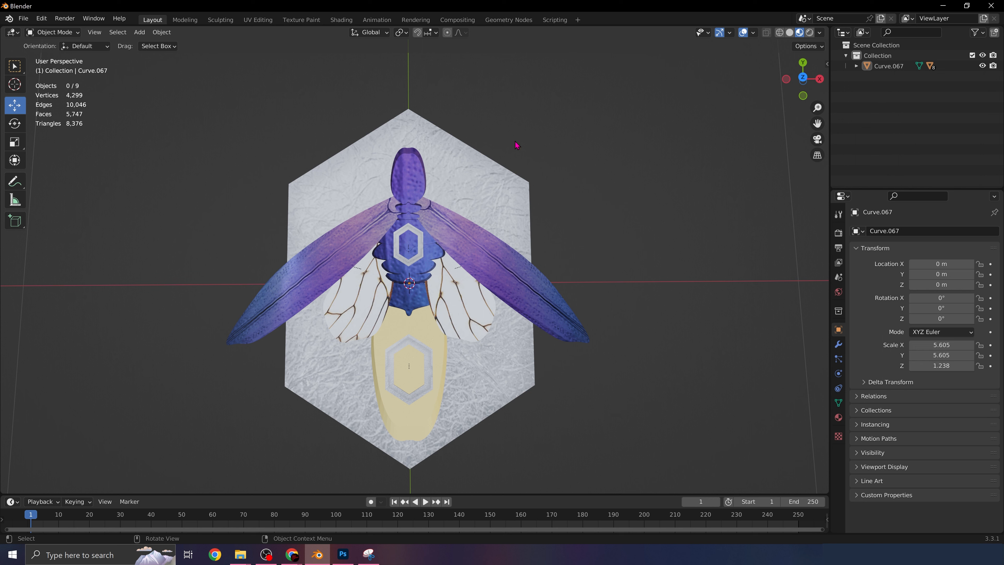
# Step: Inspect the whole firefly on its plate and select its right purple forewing
pyautogui.scroll(-5, 448, 276)
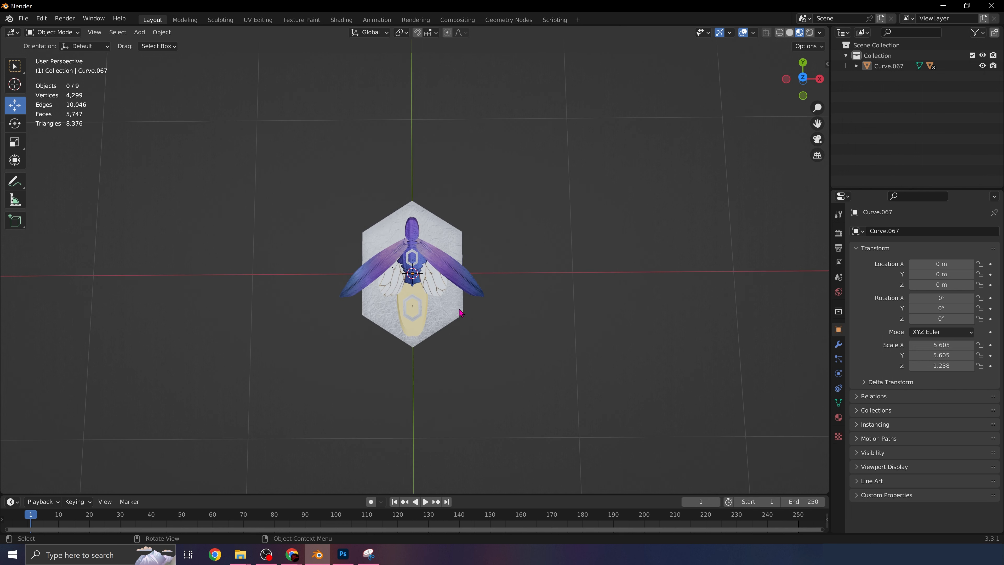
pyautogui.scroll(-3, 470, 316)
pyautogui.scroll(7, 470, 316)
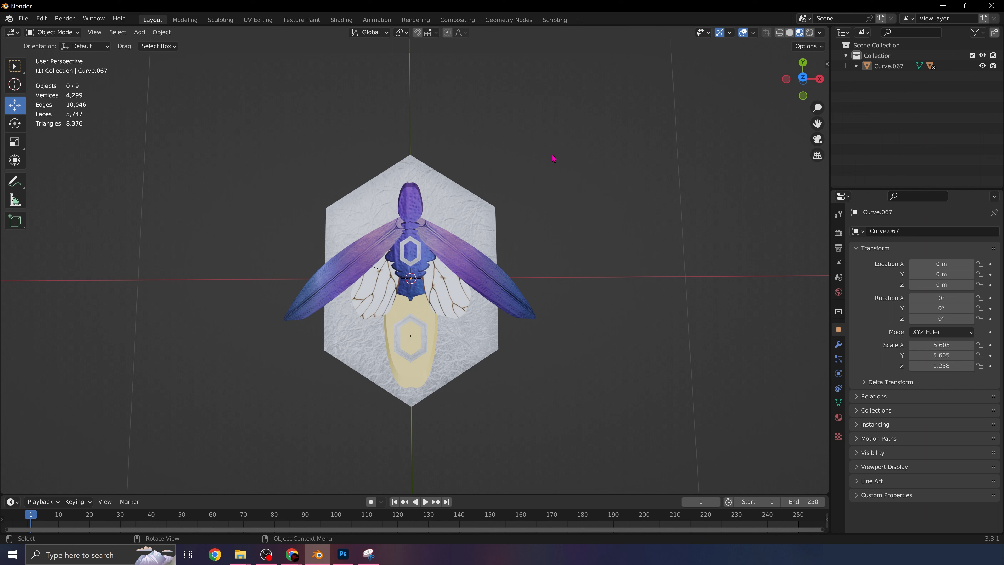
pyautogui.moveTo(553, 158); pyautogui.dragTo(290, 403)
pyautogui.click(500, 297)
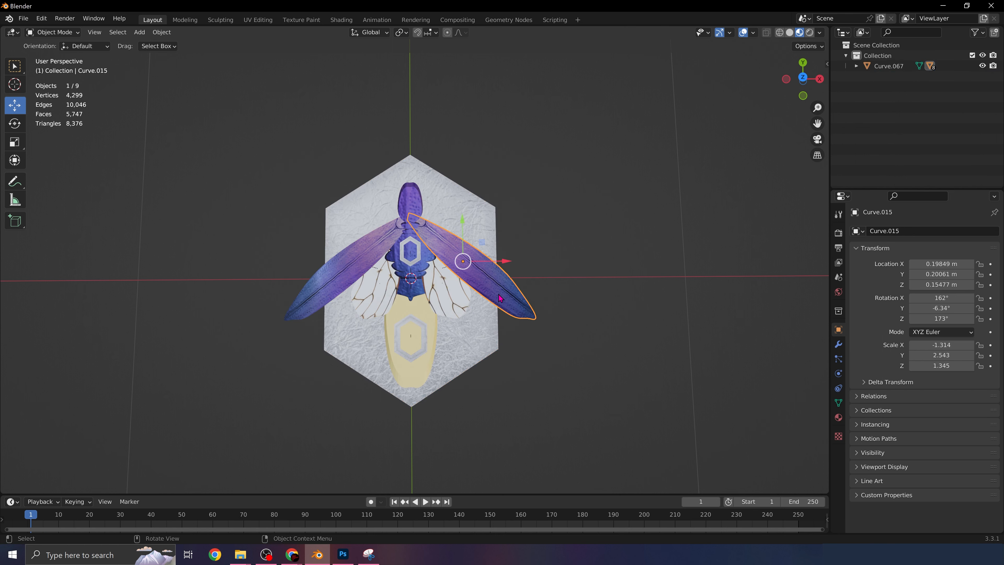
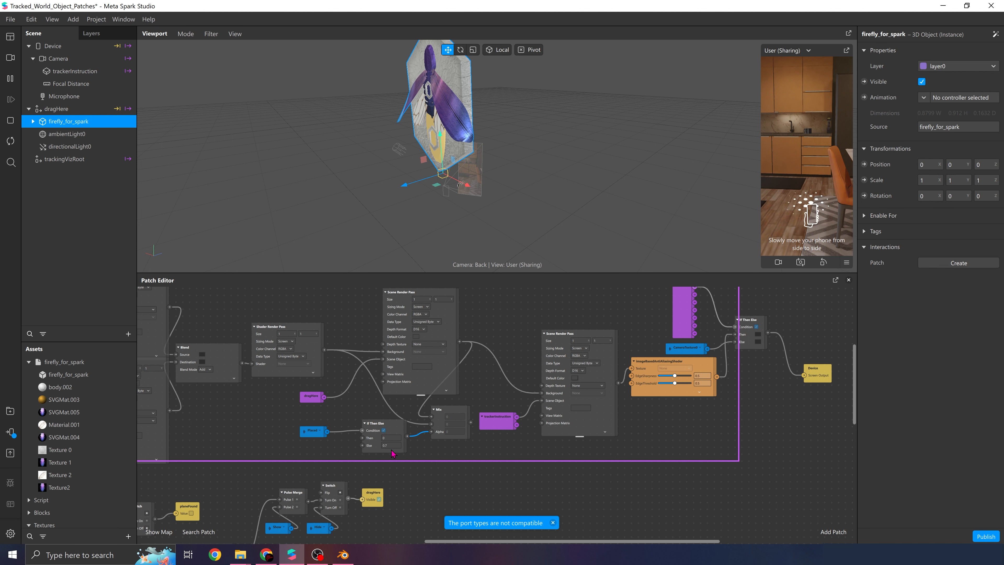
# Step: In Meta Spark Studio, shift the final Scene Render Pass and the patches around and after it to make room beside the Mix patch
pyautogui.hscroll(6, 393, 453)
pyautogui.scroll(2, 392, 453)
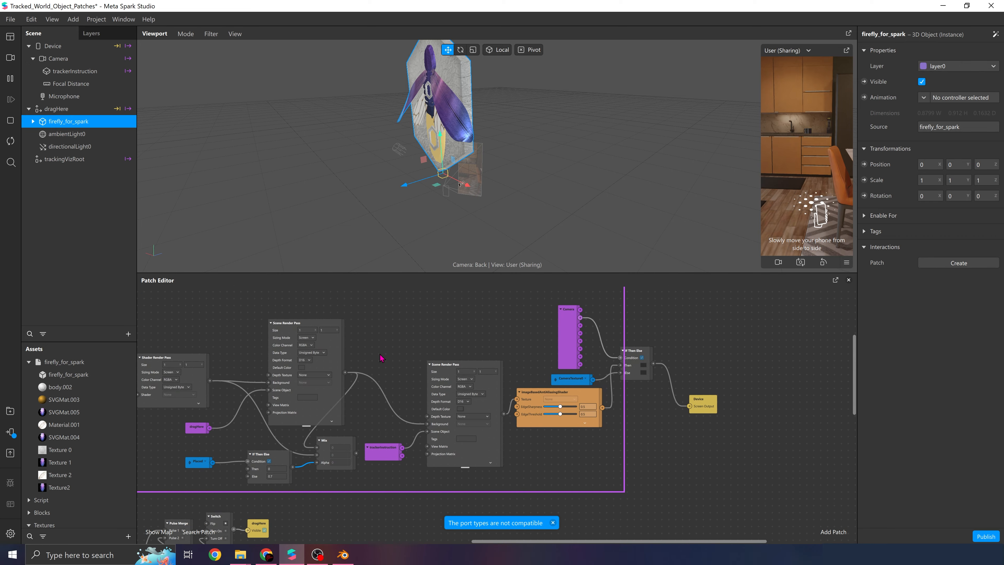
pyautogui.moveTo(374, 301); pyautogui.dragTo(720, 494)
pyautogui.click(411, 470)
# Step: Add a Shader Render Pass patch, feed Mix into its Shader input, and connect its output to the final Scene Render Pass's Background
pyautogui.doubleClick(403, 351)
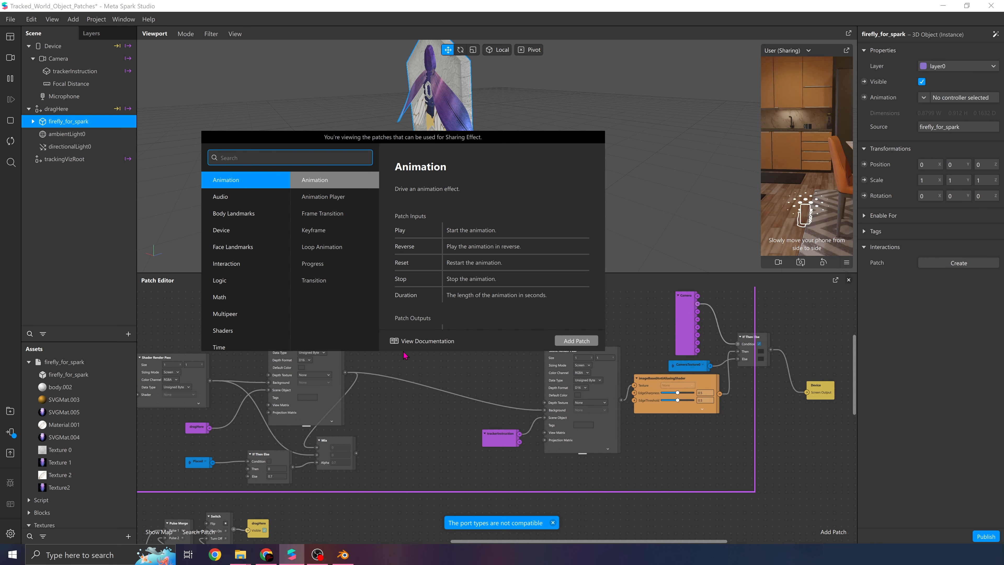
pyautogui.write('sha')
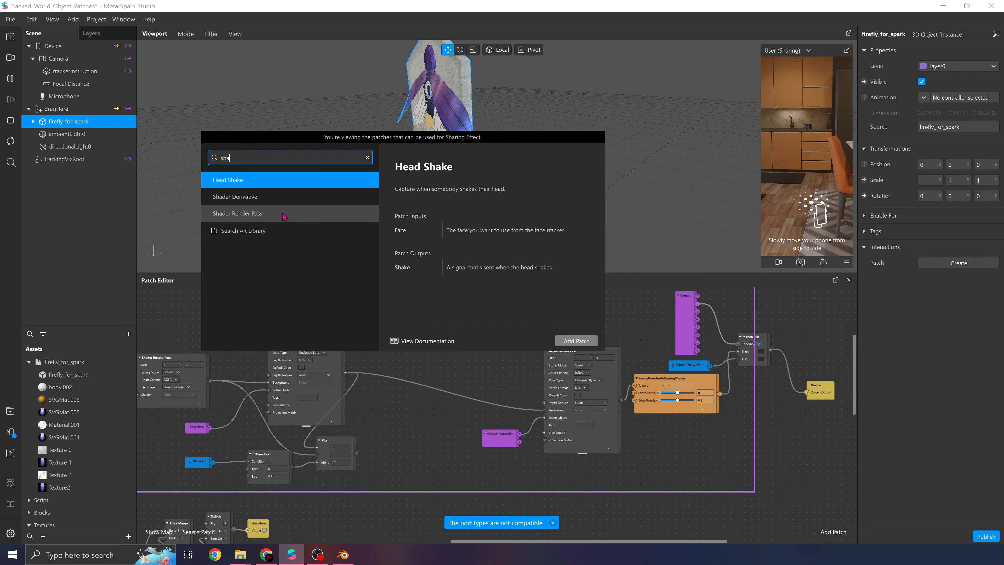
pyautogui.click(284, 216)
pyautogui.click(577, 340)
pyautogui.moveTo(356, 453); pyautogui.dragTo(395, 440)
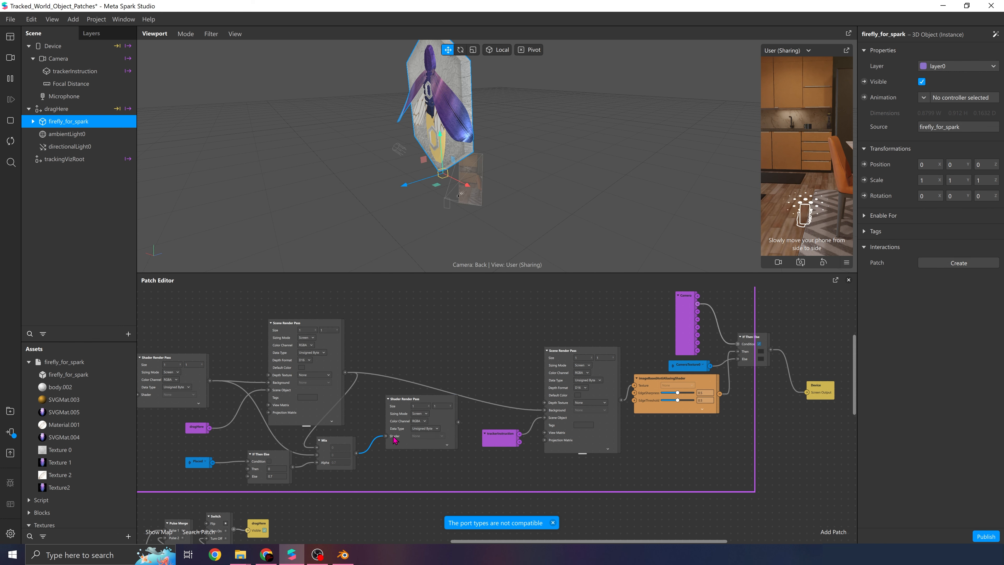
pyautogui.moveTo(459, 422); pyautogui.dragTo(538, 413)
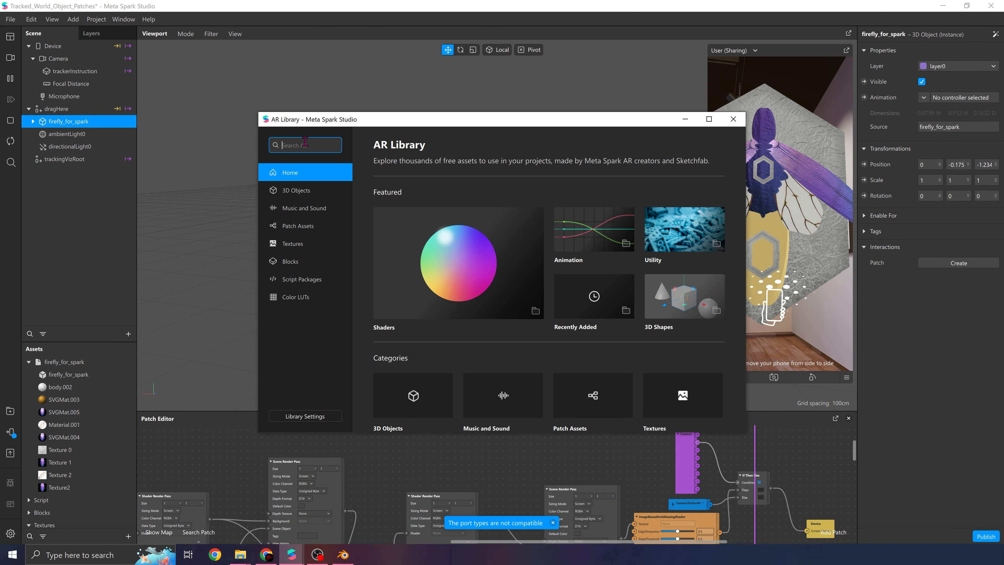
# Step: Search the AR Library for stairs and review the Old Stairs model before returning to the results
pyautogui.write('stars')
pyautogui.press('BackSpace')
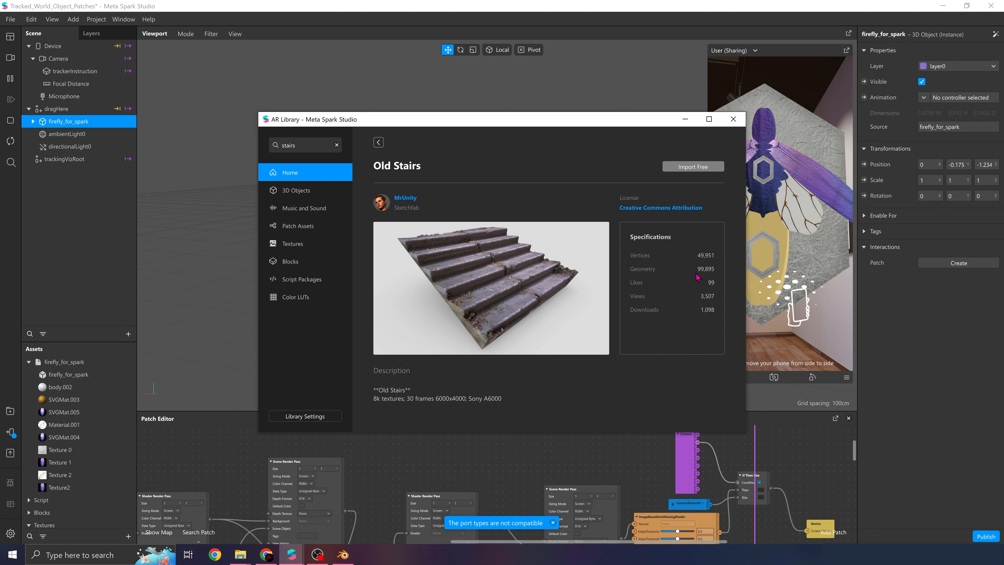
pyautogui.click(378, 142)
# Step: Import the free grey stone Stairs model from the AR Library and expand its collection in the project assets
pyautogui.scroll(-2, 639, 329)
pyautogui.scroll(-2, 635, 319)
pyautogui.click(612, 360)
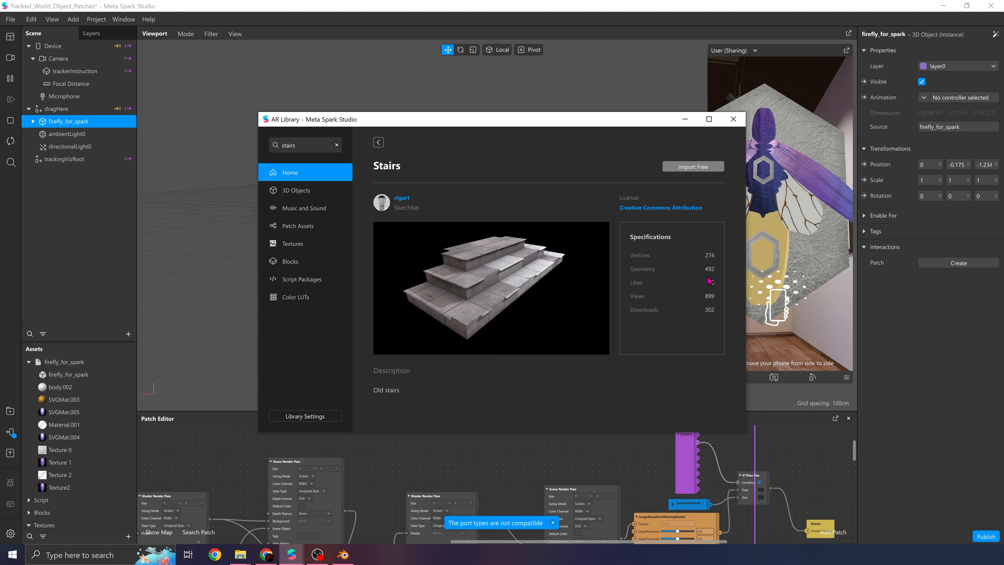
pyautogui.click(686, 166)
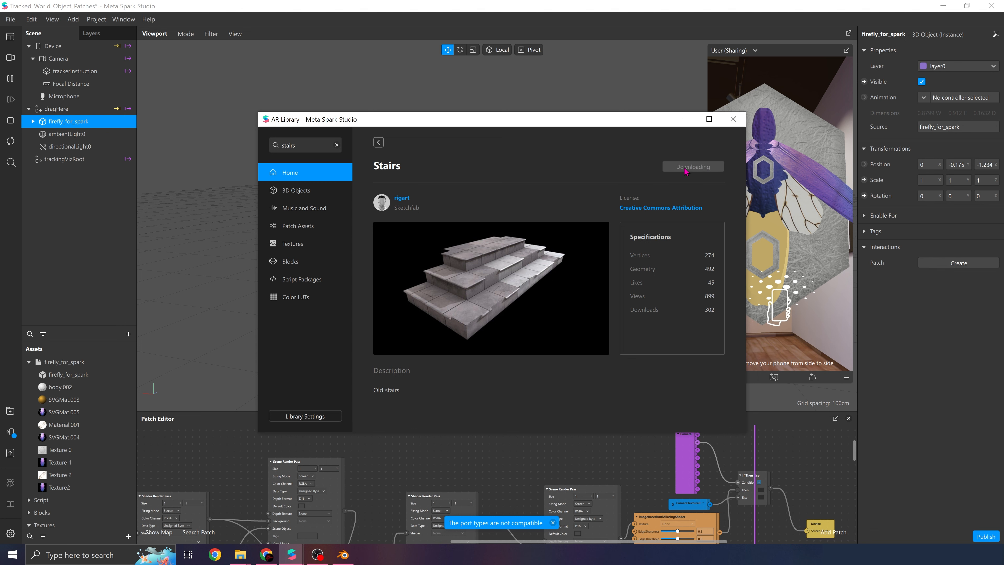
pyautogui.click(29, 375)
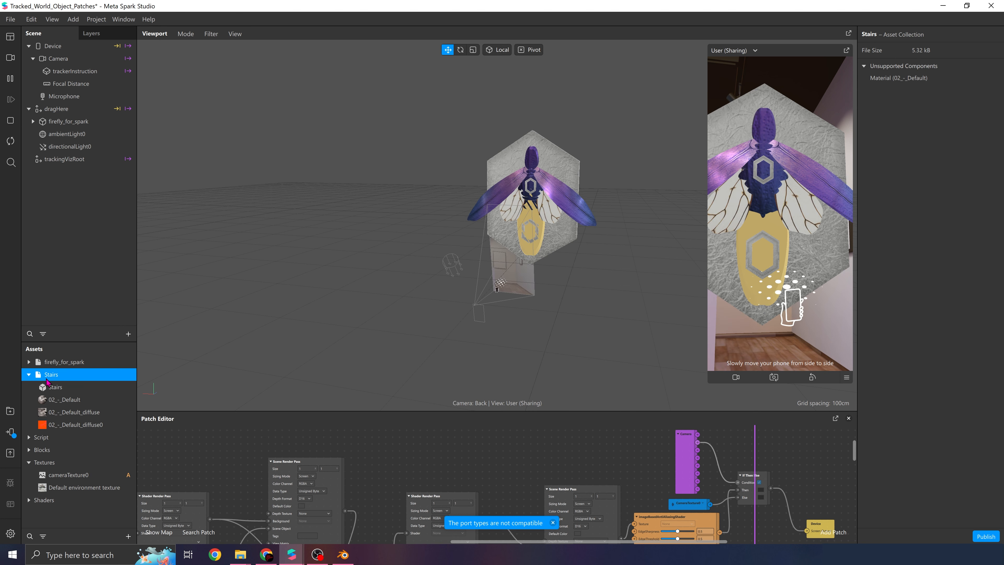
# Step: Place the Stairs model in the scene under dragHere and centre its Low-1 node beneath the firefly plate
pyautogui.click(49, 390)
pyautogui.moveTo(54, 391); pyautogui.dragTo(75, 114)
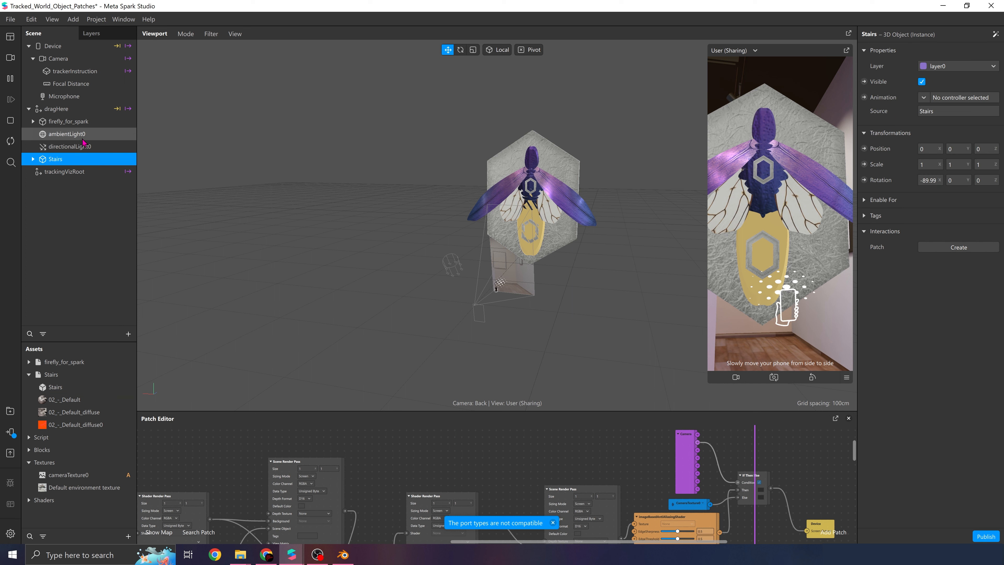
pyautogui.scroll(-2, 459, 254)
pyautogui.moveTo(457, 251); pyautogui.dragTo(468, 269, button='right')
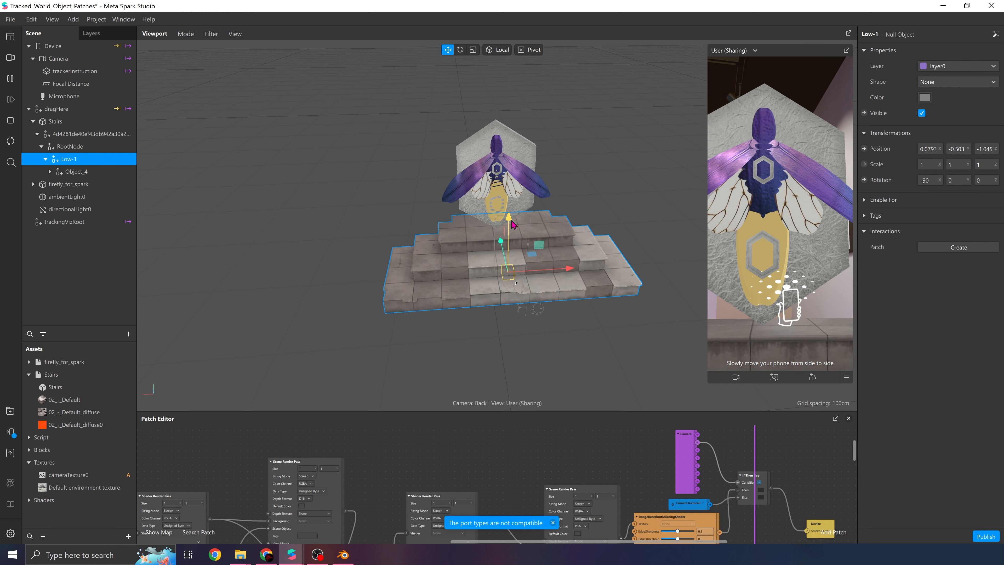
pyautogui.moveTo(510, 220); pyautogui.dragTo(510, 214)
pyautogui.moveTo(562, 263); pyautogui.dragTo(545, 267)
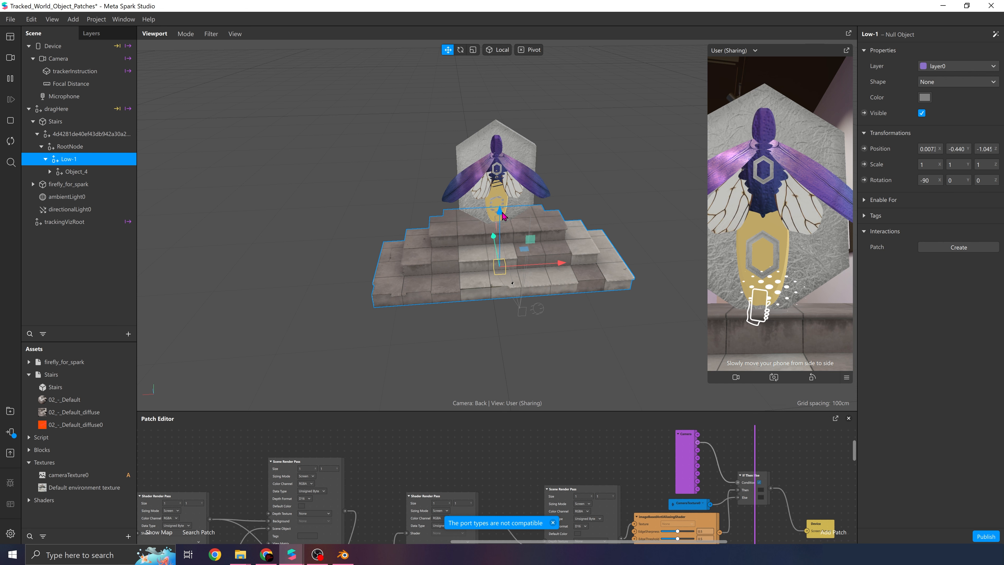
pyautogui.moveTo(501, 213); pyautogui.dragTo(501, 220)
# Step: Scale the stairs' Low-1 node uniformly to about 0.76 and raise it to about -0.454 in Y, just below the firefly plate
pyautogui.moveTo(500, 274); pyautogui.dragTo(500, 287)
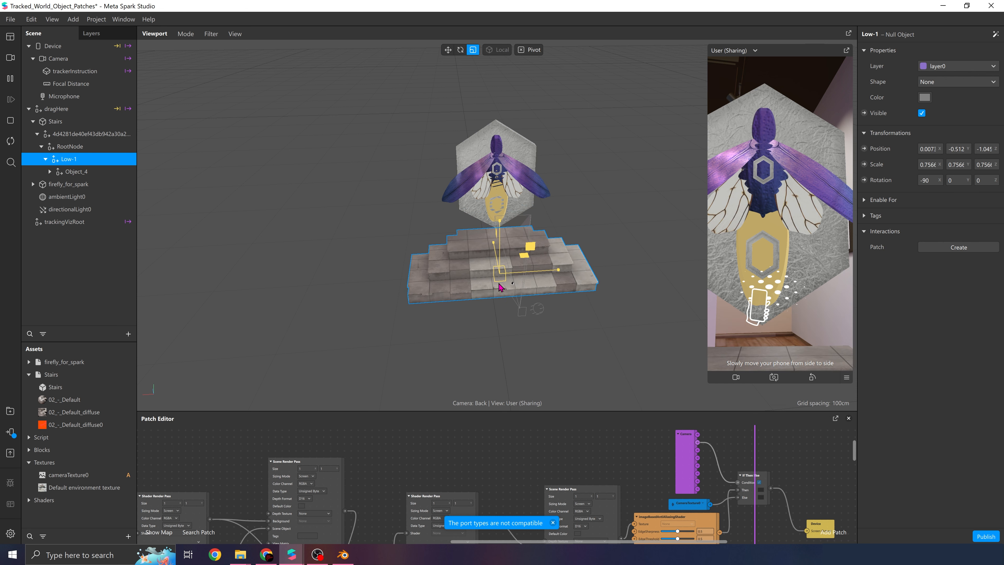
pyautogui.click(448, 50)
pyautogui.moveTo(504, 220); pyautogui.dragTo(505, 217)
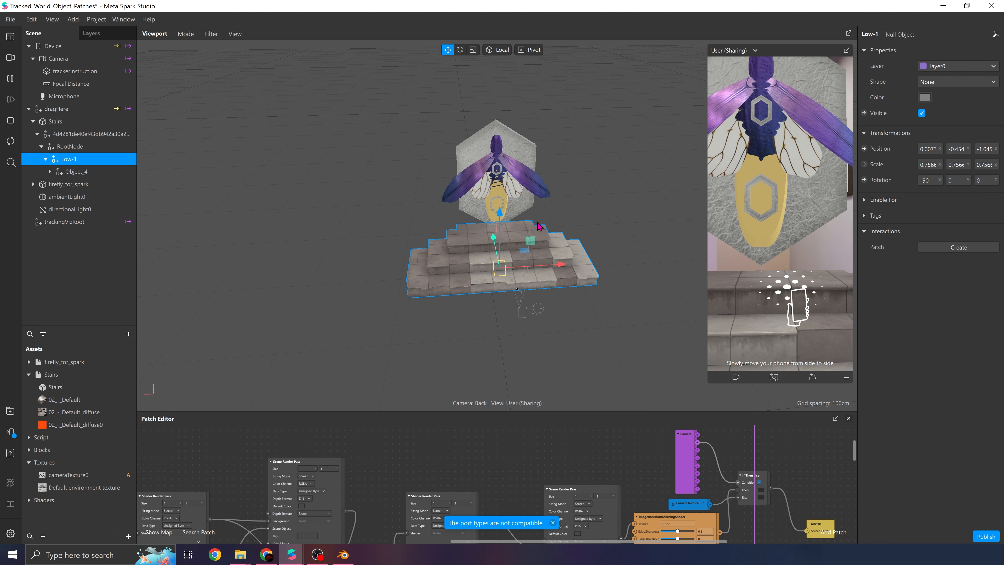
pyautogui.click(529, 209)
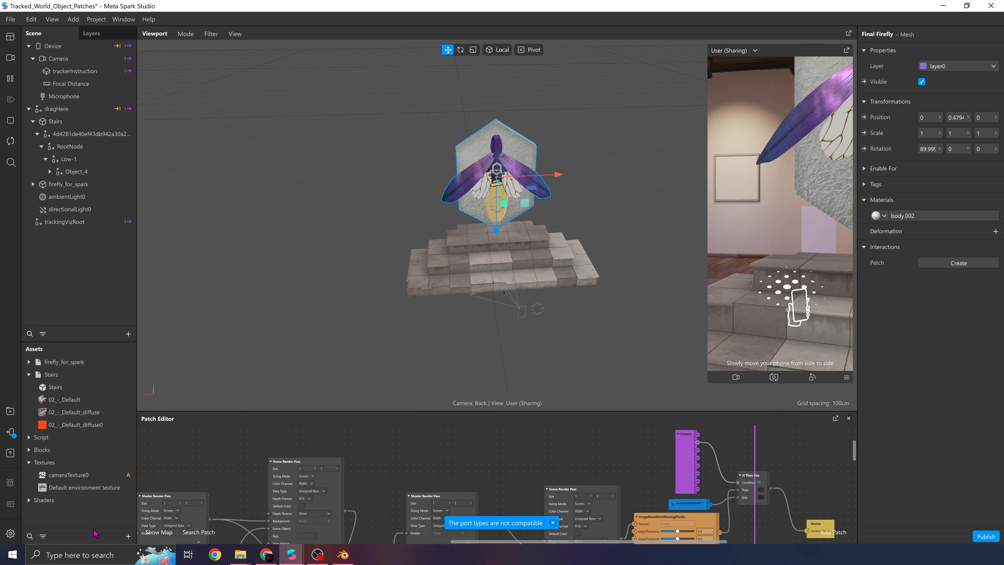
# Step: Search the AR Library for grass and review the dense rectangular Grass model before returning to the results
pyautogui.click(128, 536)
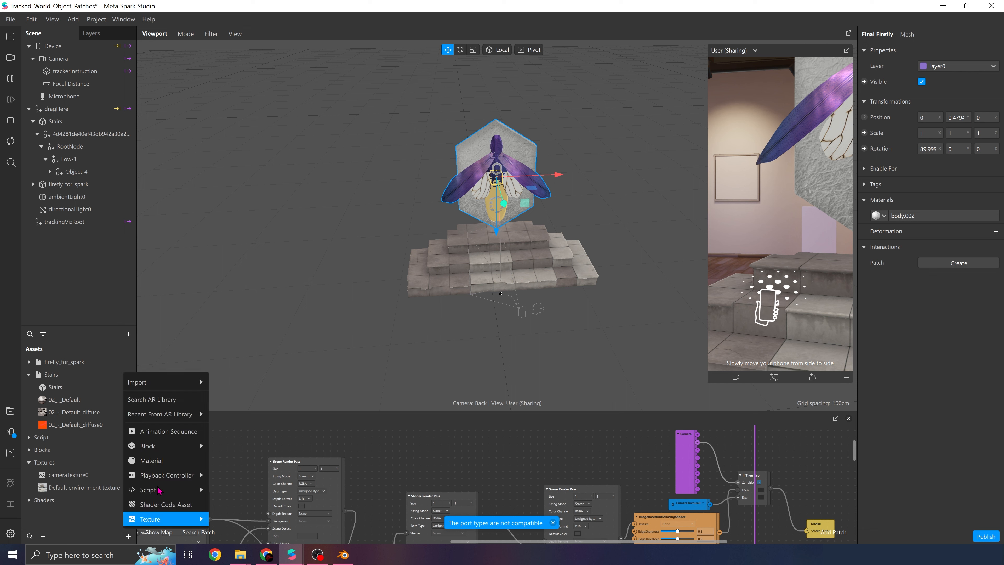
pyautogui.click(180, 400)
pyautogui.click(336, 145)
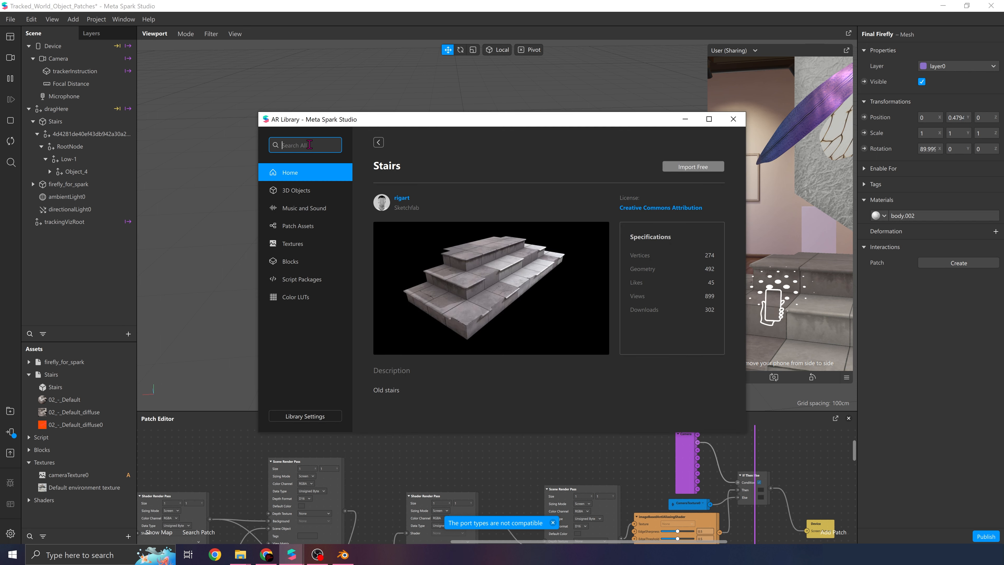
pyautogui.write('grass')
pyautogui.press('Return')
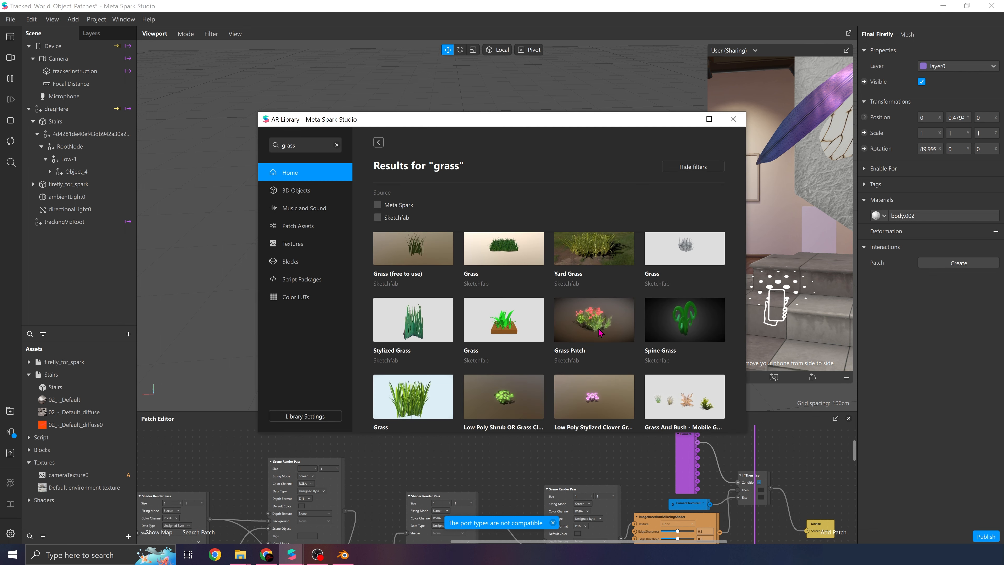
pyautogui.scroll(2, 519, 307)
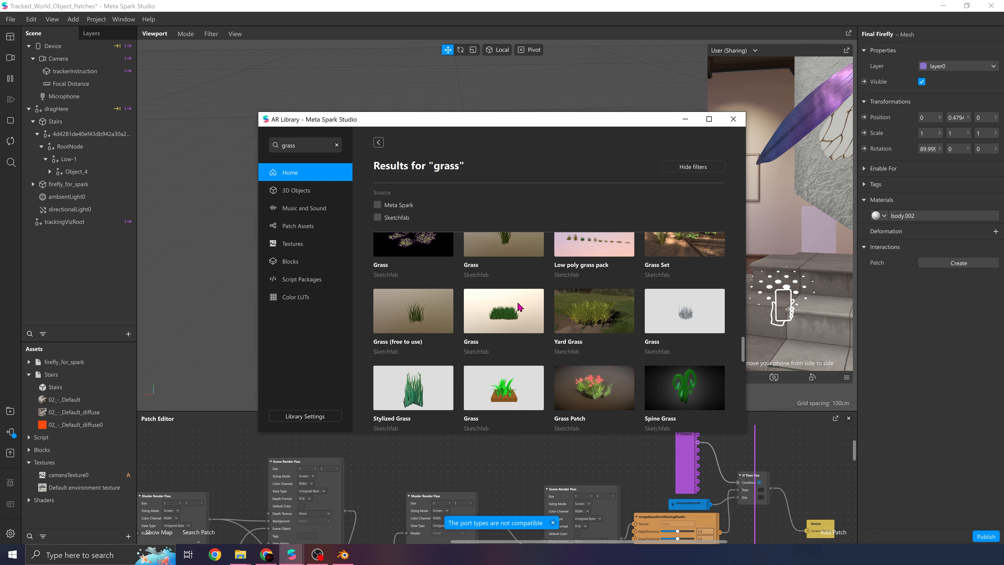
pyautogui.scroll(2, 563, 349)
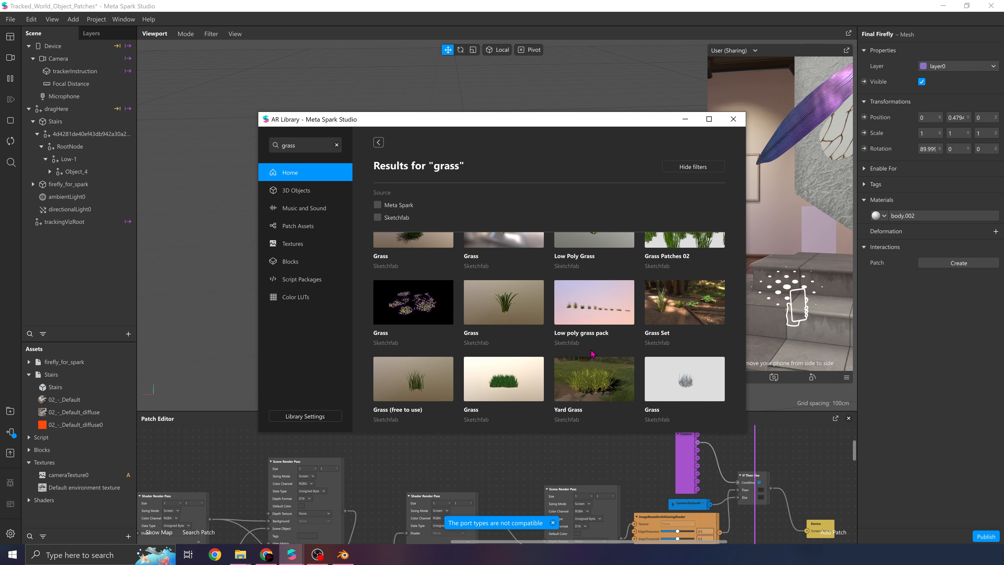
pyautogui.click(517, 379)
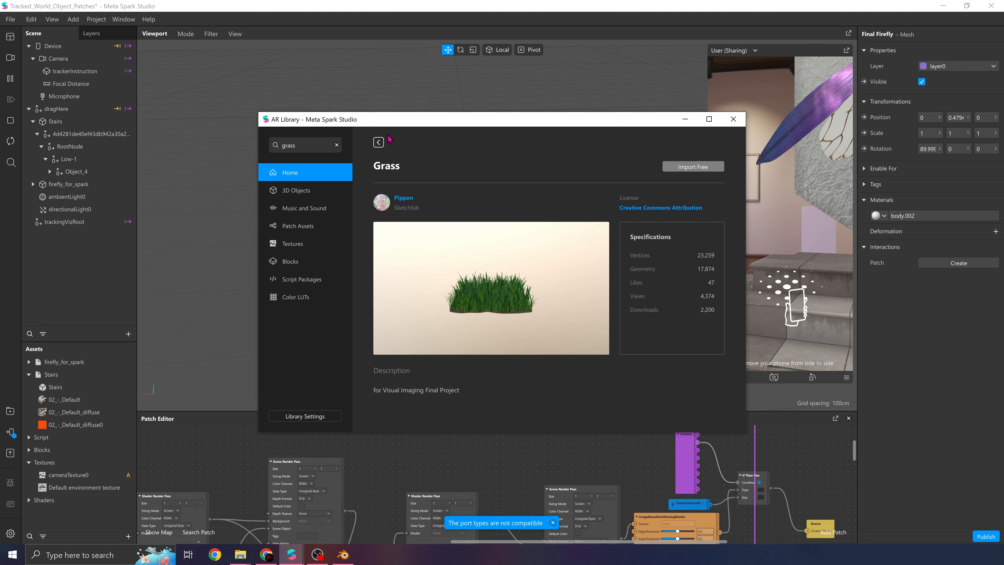
pyautogui.click(379, 143)
# Step: Import the free low-vertex Grass tuft model described as "Grama" from the AR Library results
pyautogui.scroll(2, 412, 370)
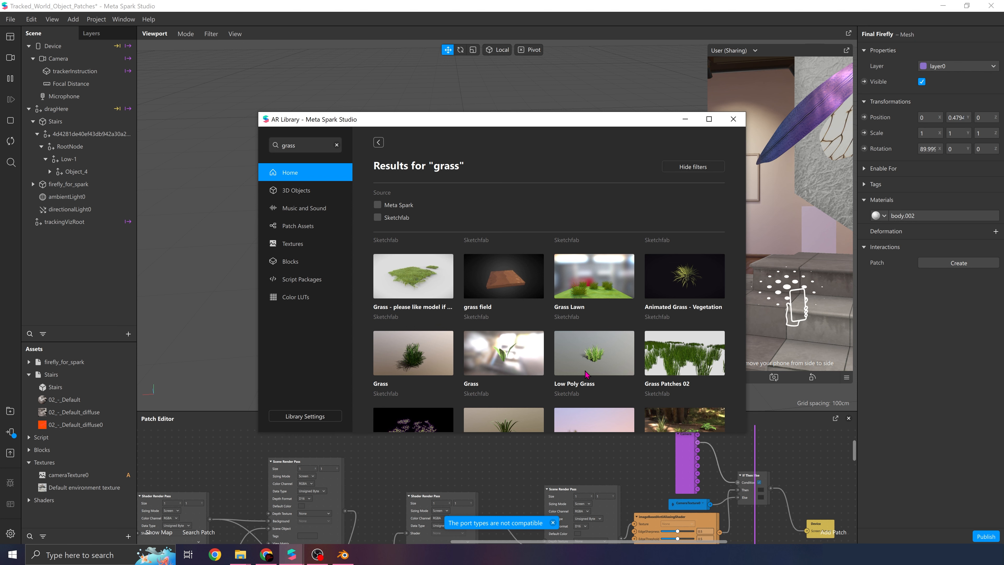
pyautogui.scroll(2, 583, 375)
pyautogui.scroll(2, 555, 342)
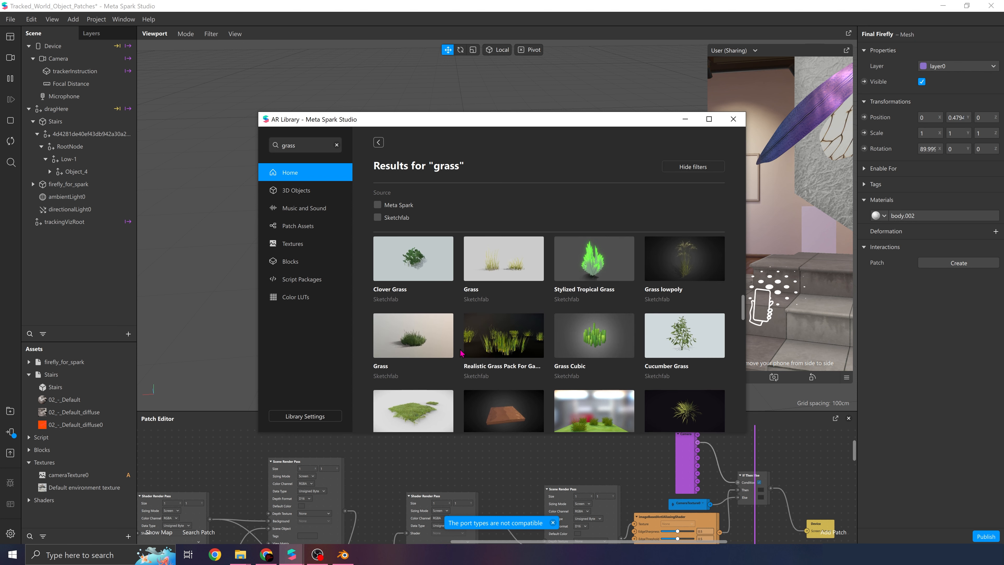
pyautogui.click(425, 340)
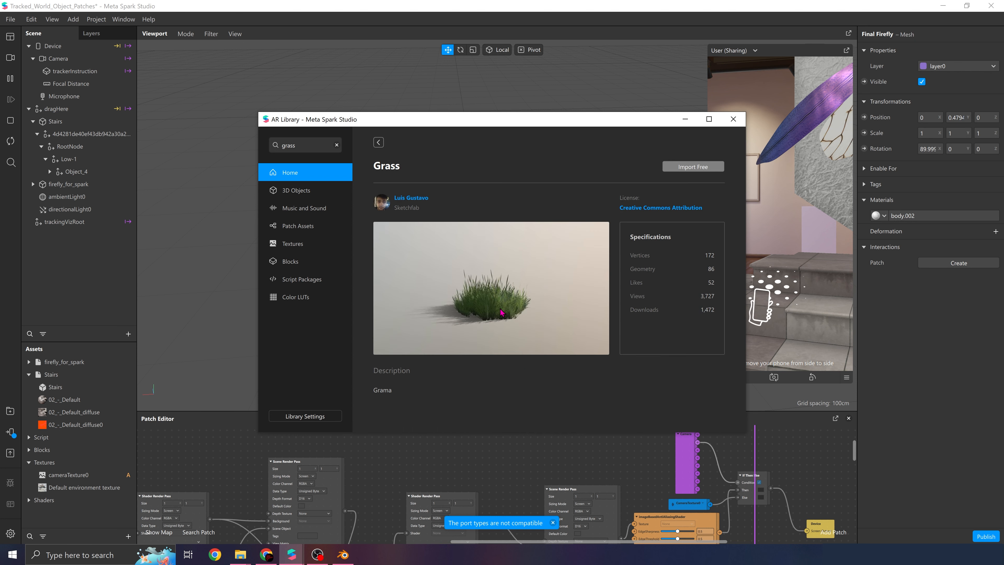
pyautogui.click(706, 167)
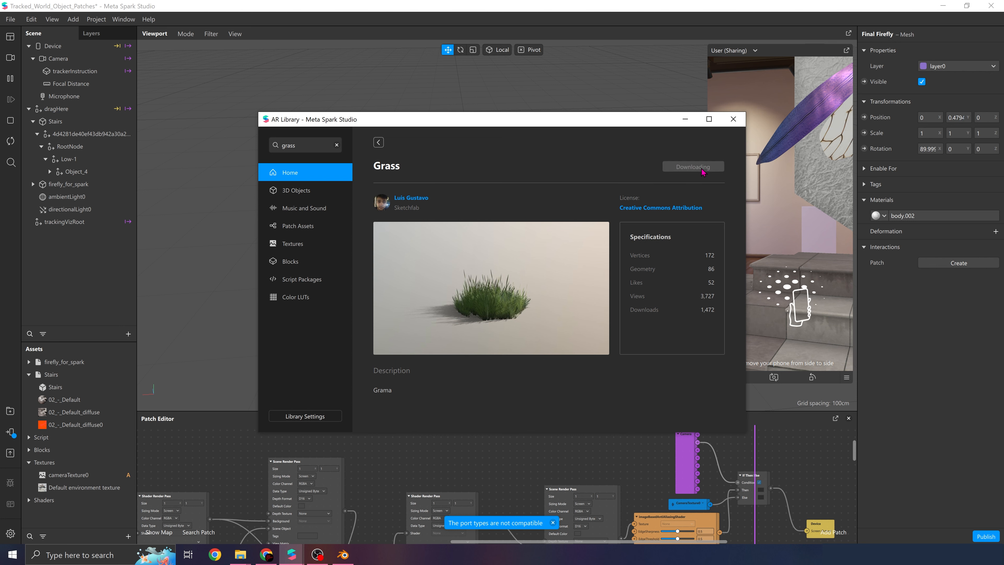
# Step: Place the Grass model under dragHere, scale it uniformly to about 0.2, and move it beside the front-left corner of the stairs
pyautogui.click(56, 452)
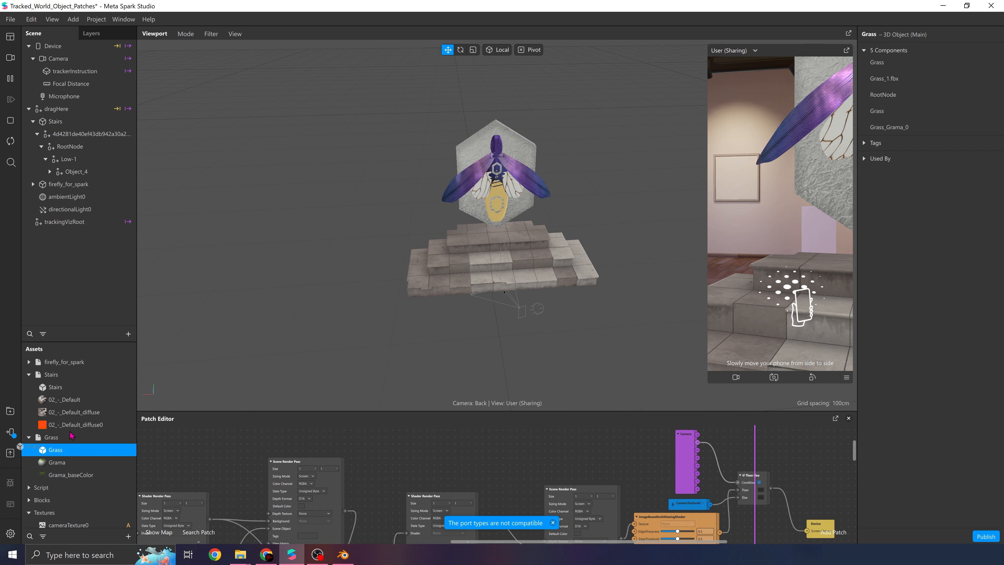
pyautogui.moveTo(55, 454); pyautogui.dragTo(76, 124)
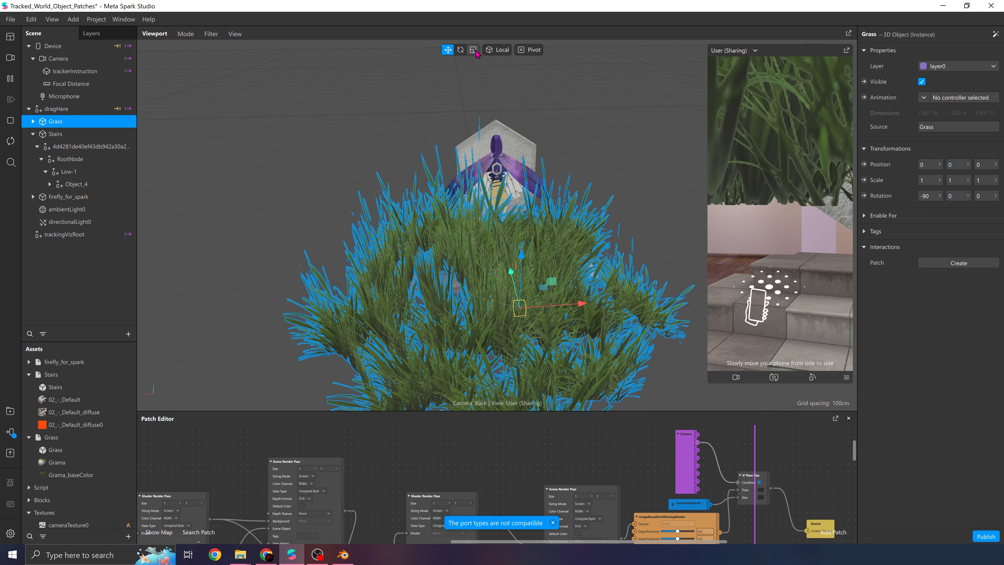
pyautogui.press('r')
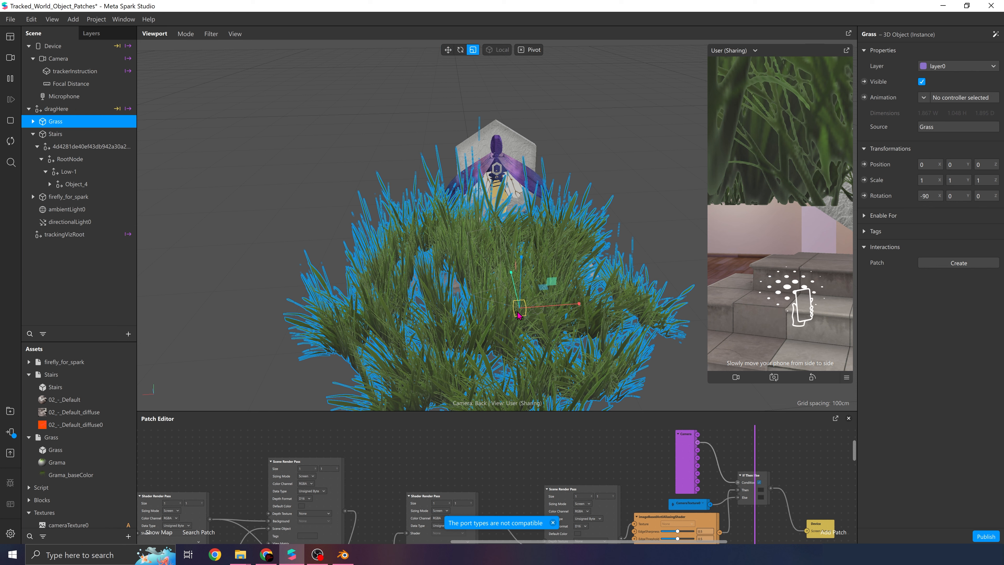
pyautogui.moveTo(526, 306); pyautogui.dragTo(501, 341)
pyautogui.moveTo(499, 337); pyautogui.dragTo(499, 339)
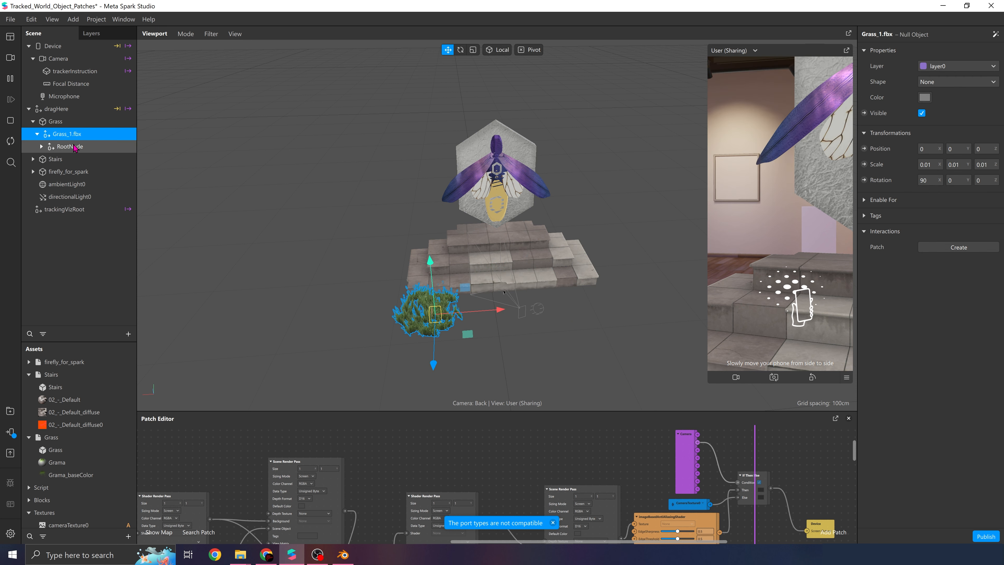
pyautogui.click(33, 122)
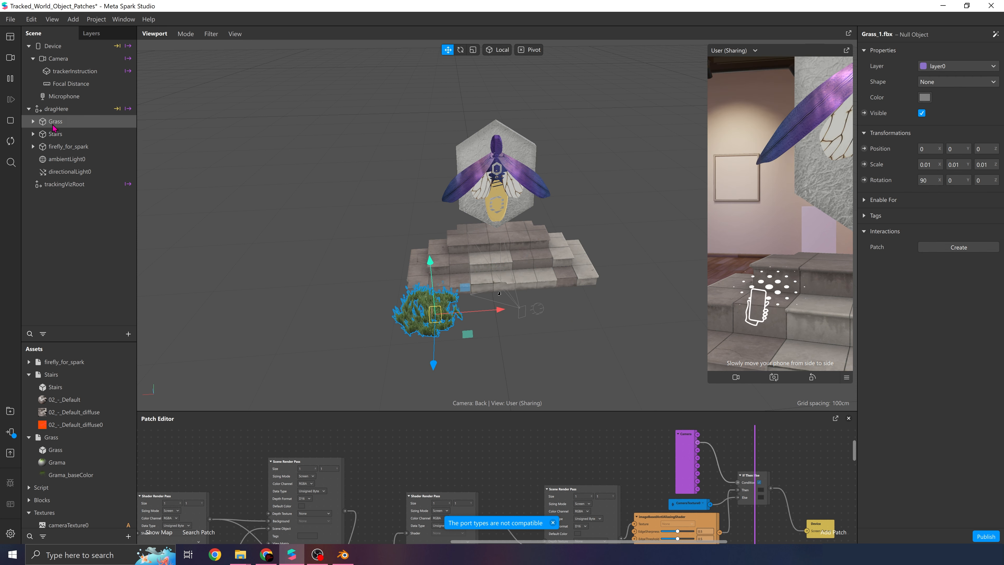
pyautogui.click(60, 123)
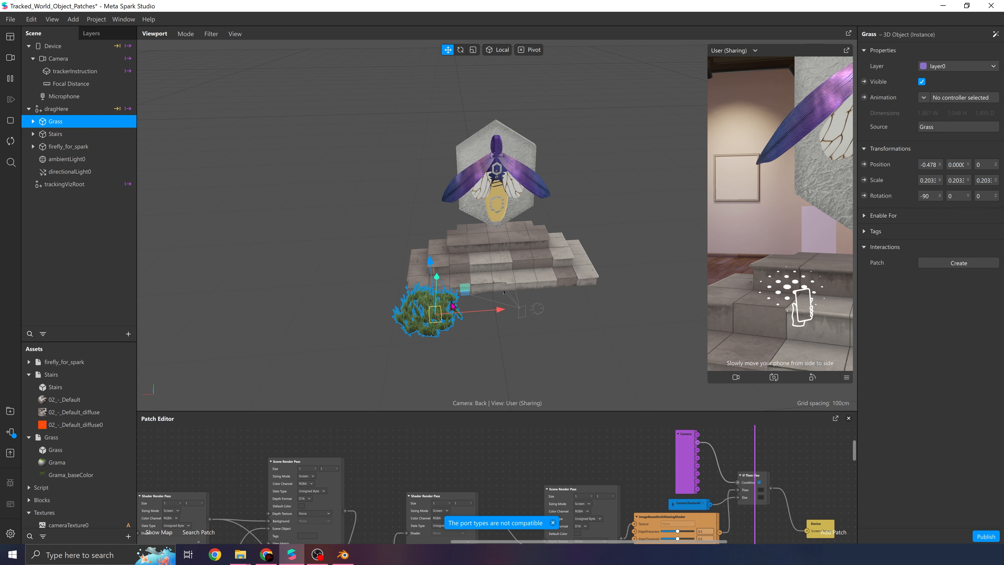
# Step: Duplicate both grass patches together and move the copies forward, away from the stairs, to extend the grass on each side
pyautogui.keyDown('ctrl'); pyautogui.click(65, 135); pyautogui.keyUp('ctrl')
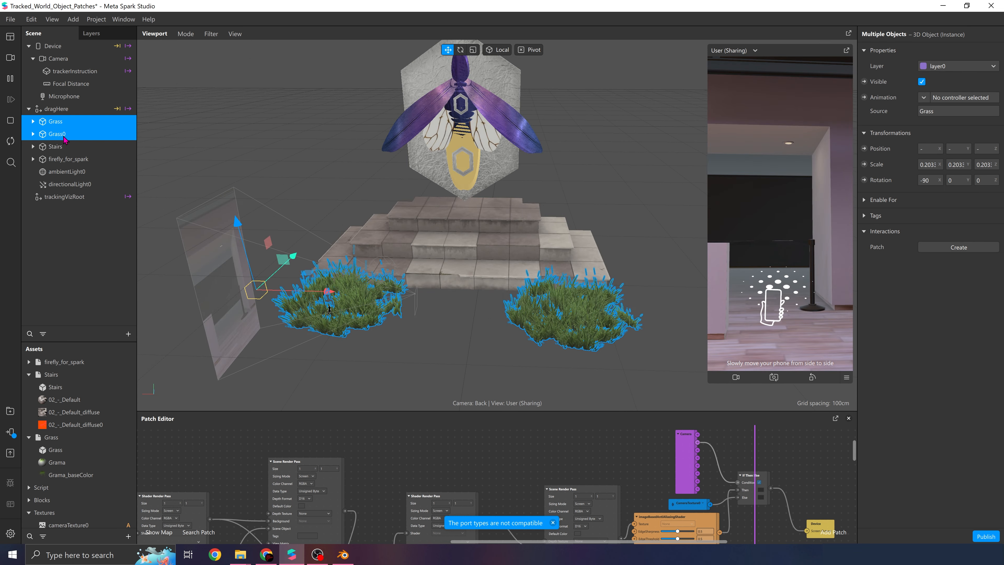
pyautogui.rightClick(65, 138)
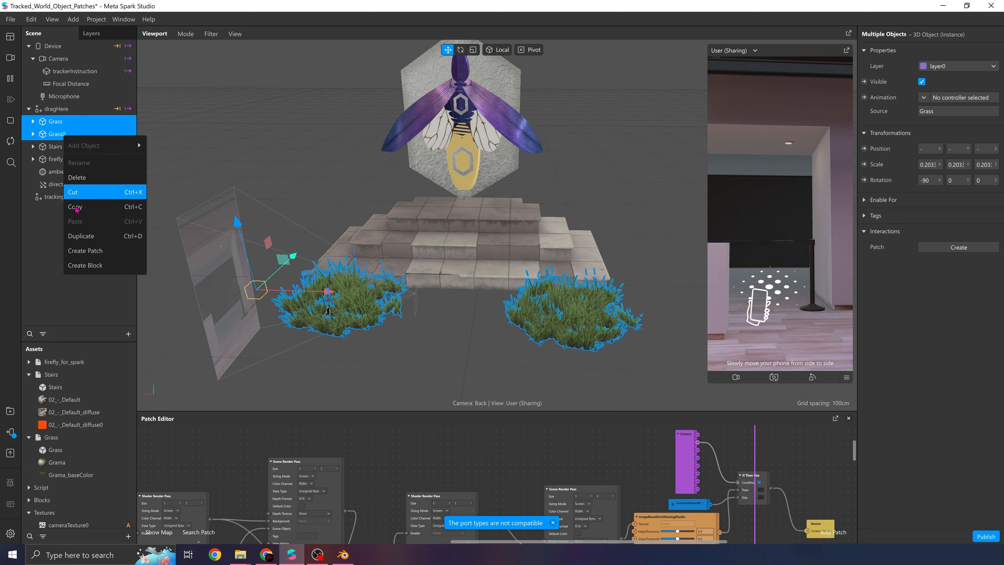
pyautogui.click(91, 238)
pyautogui.moveTo(292, 257); pyautogui.dragTo(216, 420)
pyautogui.click(443, 369)
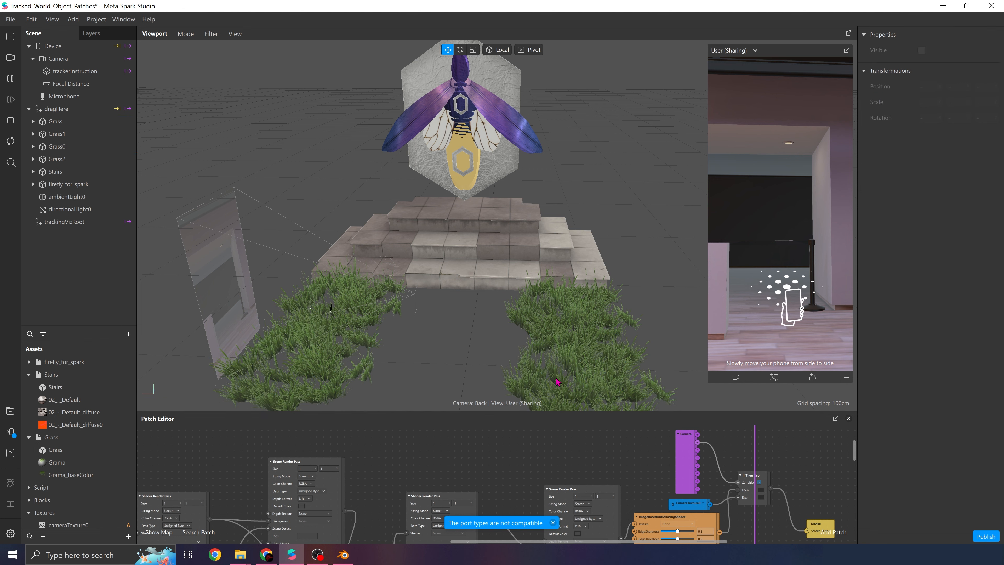
pyautogui.moveTo(346, 331); pyautogui.dragTo(446, 278, button='middle')
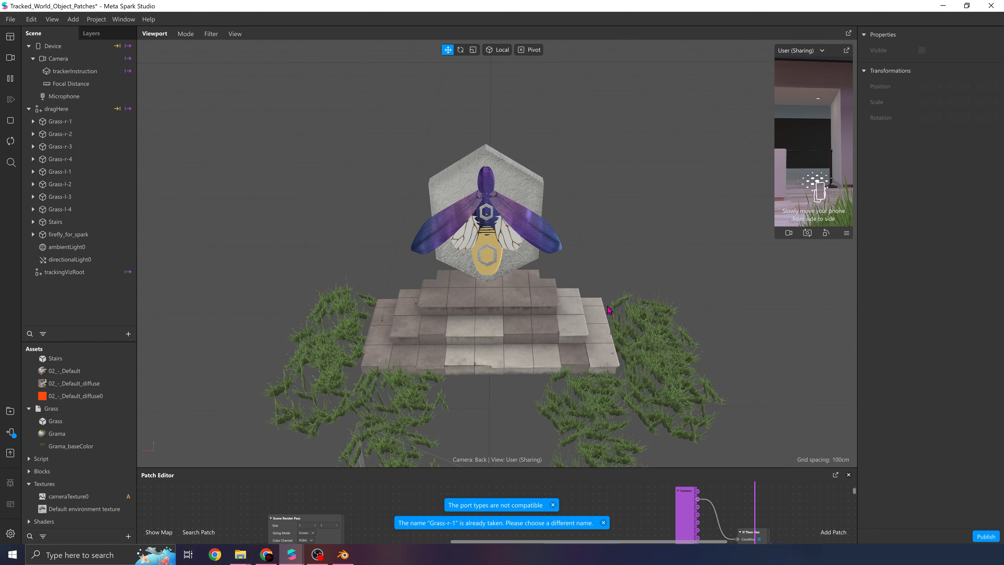
pyautogui.moveTo(608, 308); pyautogui.dragTo(601, 253, button='middle')
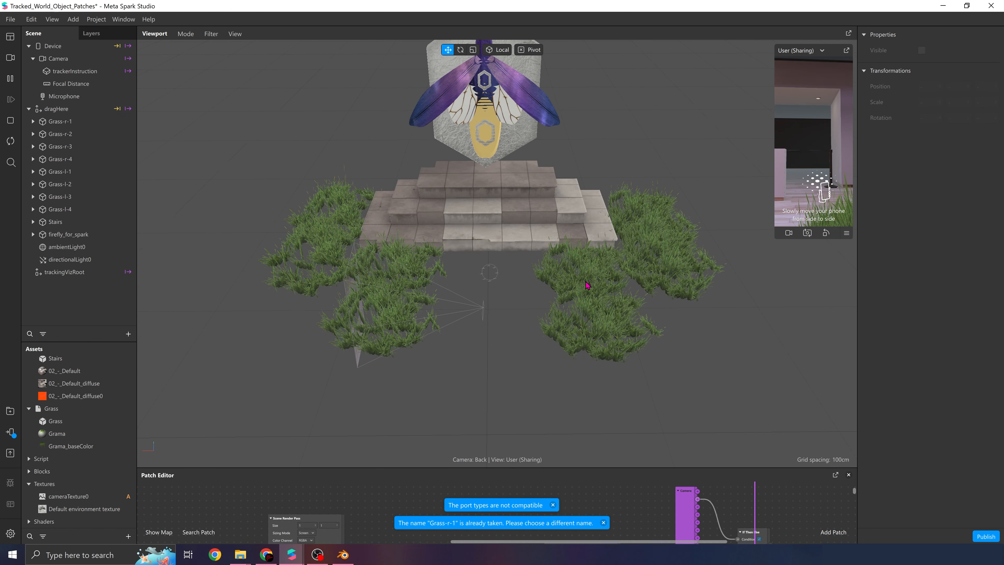
pyautogui.moveTo(530, 205); pyautogui.dragTo(610, 227, button='middle')
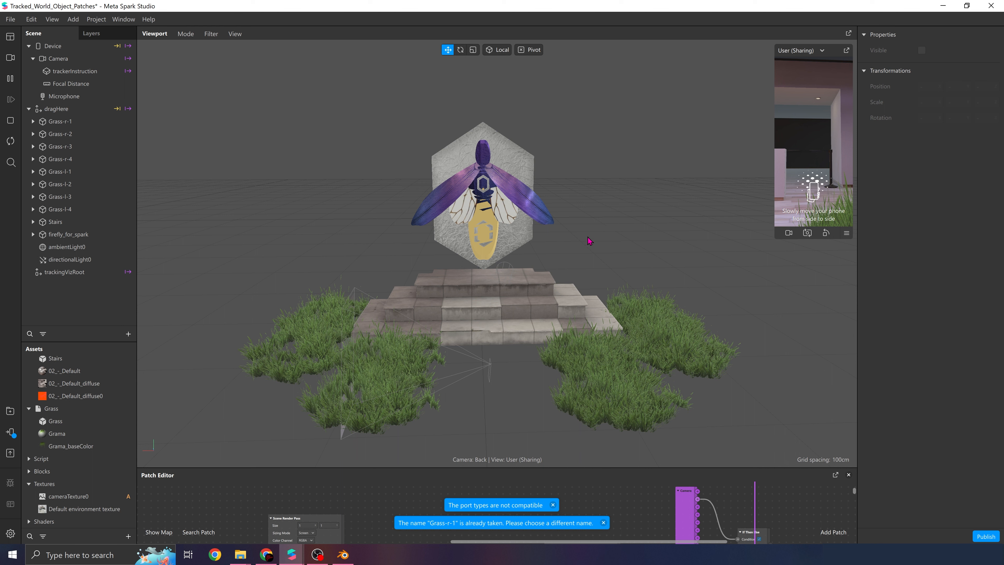
pyautogui.moveTo(612, 316); pyautogui.dragTo(581, 310, button='right')
pyautogui.scroll(-2, 581, 310)
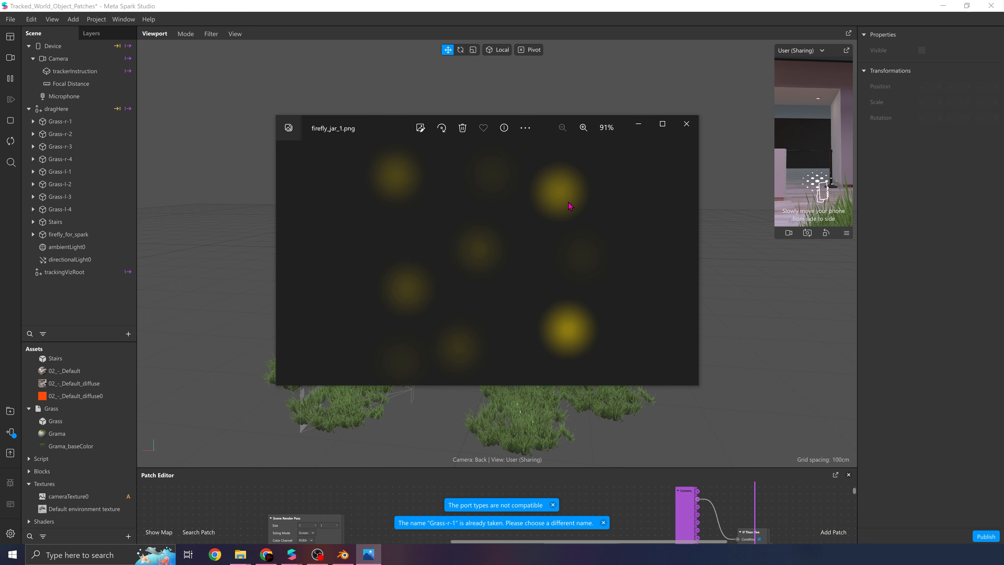
# Step: Review the firefly_jar PNG sequence forward and backward to examine the glowing dots frame by frame, and close the image viewer
pyautogui.press('Right')
pyautogui.press('Right')
pyautogui.press('Right')
pyautogui.press('Right')
pyautogui.press('Right')
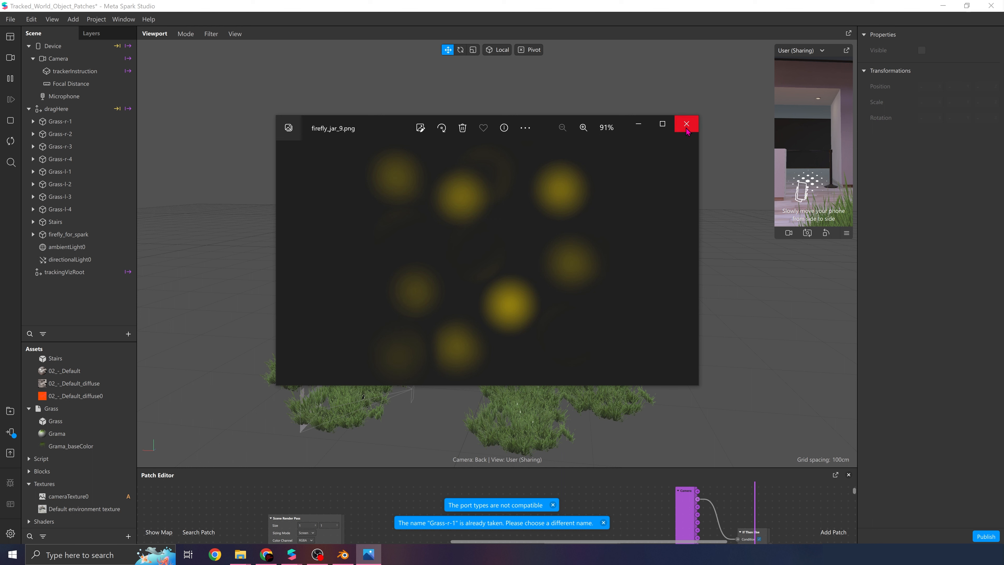
pyautogui.press('Left')
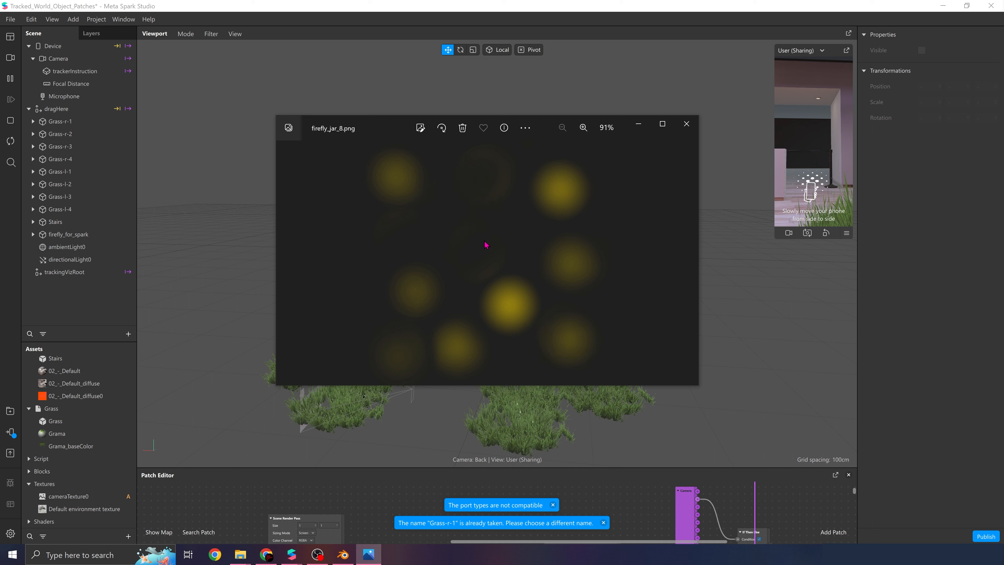
pyautogui.press('Left')
pyautogui.press('Left')
pyautogui.press('Left')
pyautogui.press('Left')
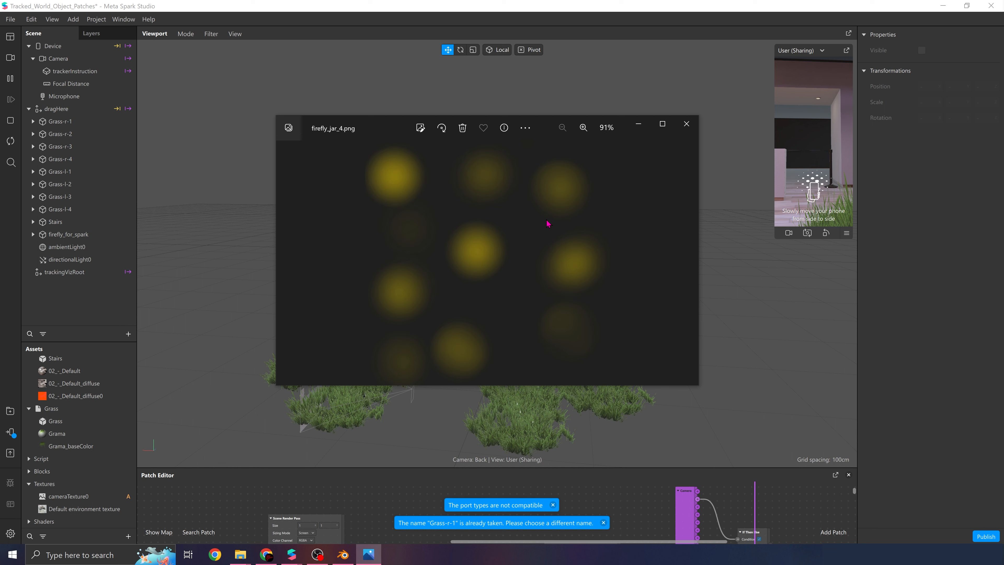
pyautogui.hotkey('alt', 'F4')
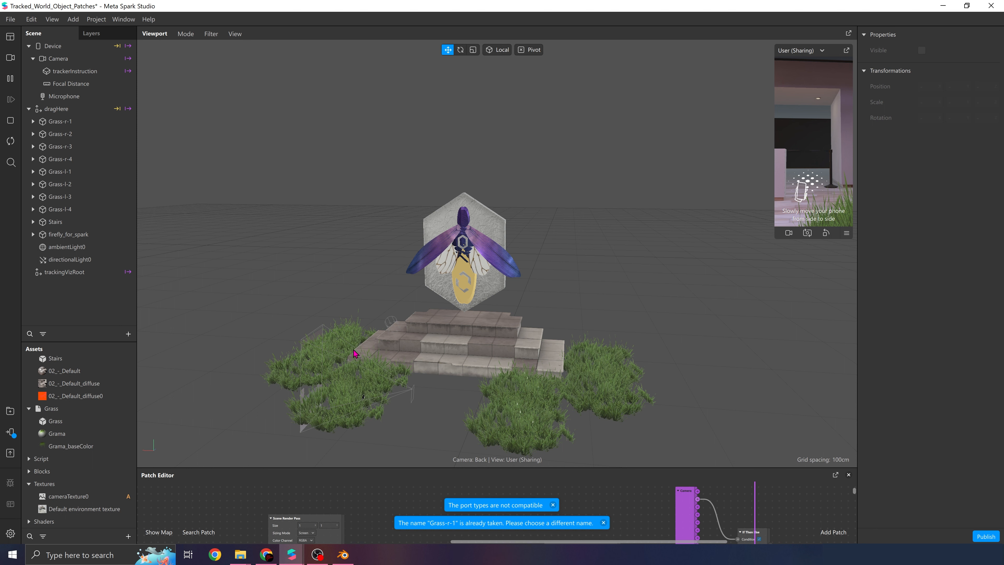
# Step: Search the AR Library for "GLASS JAR" and import the cloth-covered jar model into the project
pyautogui.click(128, 536)
pyautogui.click(151, 400)
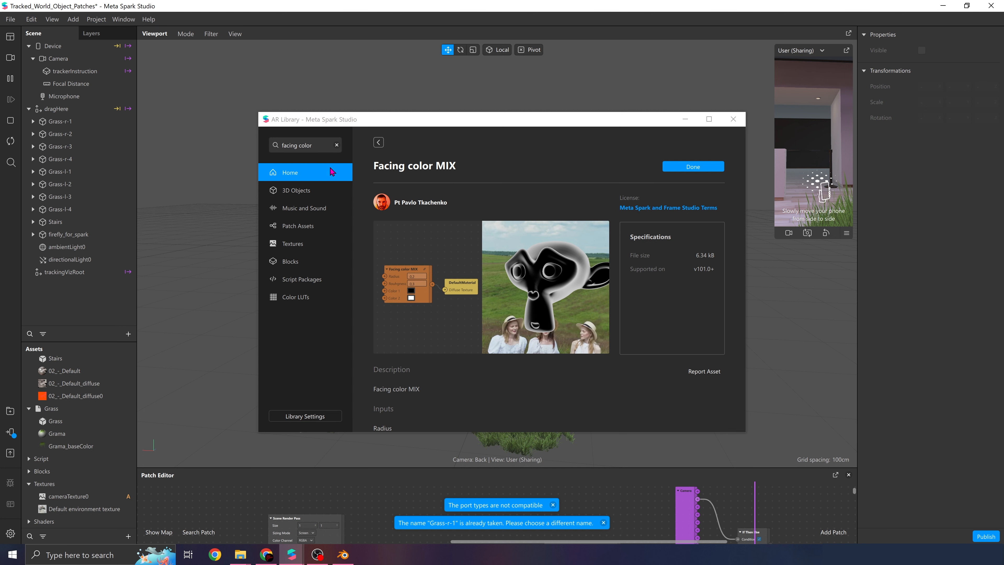
pyautogui.write('G')
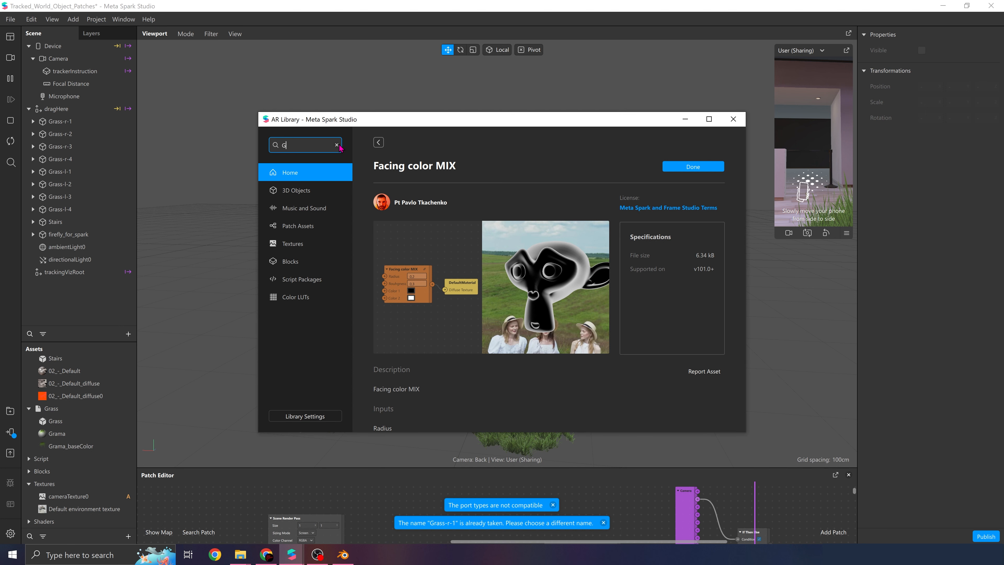
pyautogui.write('LASS JAR')
pyautogui.press('Return')
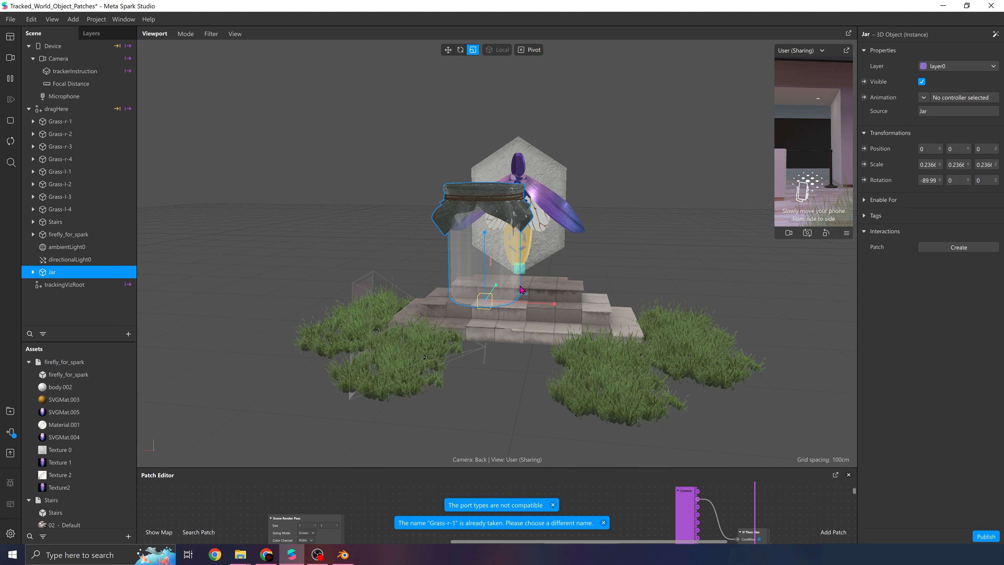
# Step: Scale the Jar down and place it on the grass beside the left side of the stairs
pyautogui.moveTo(520, 286); pyautogui.dragTo(488, 289, button='middle')
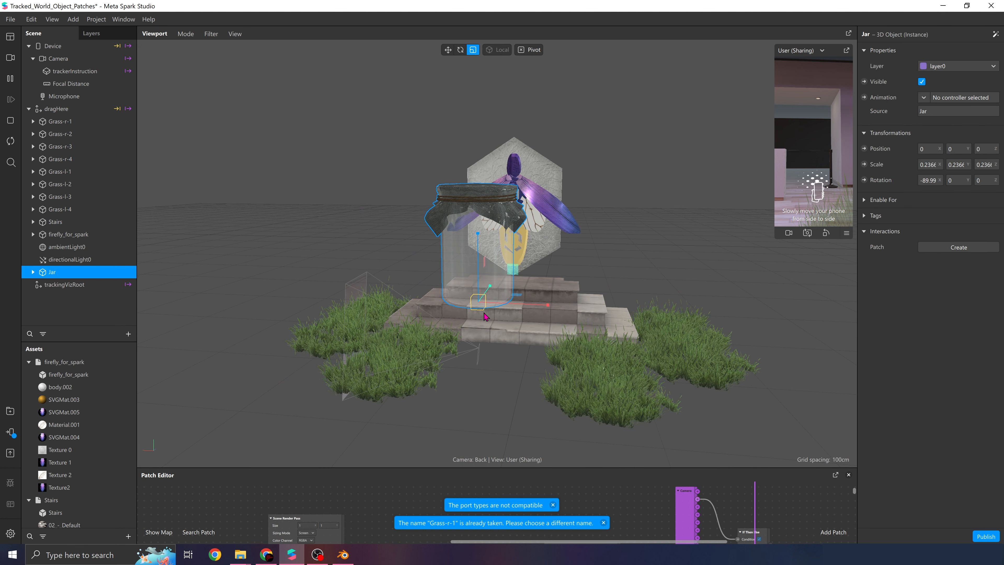
pyautogui.scroll(3, 486, 312)
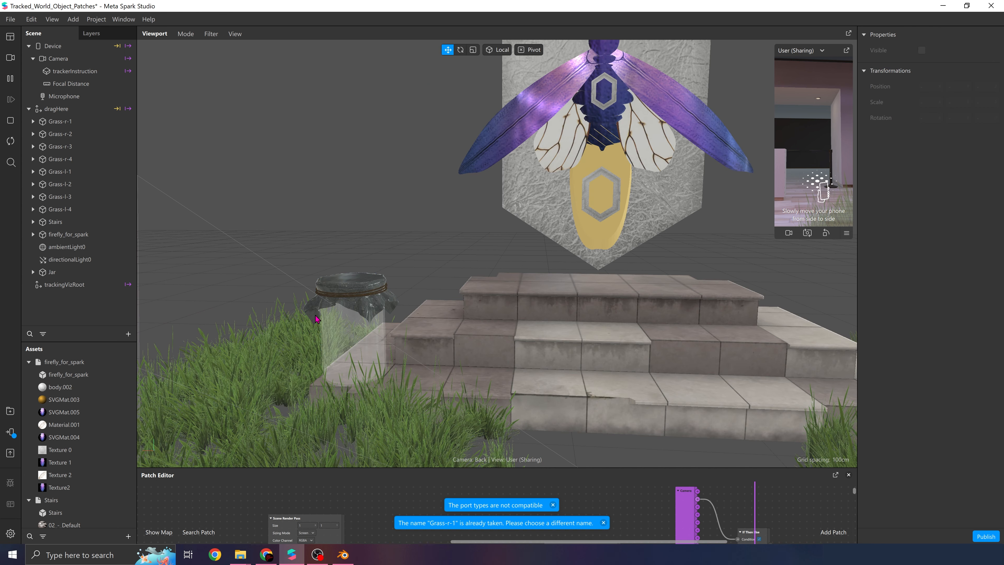
pyautogui.scroll(-2, 599, 318)
pyautogui.scroll(1, 599, 318)
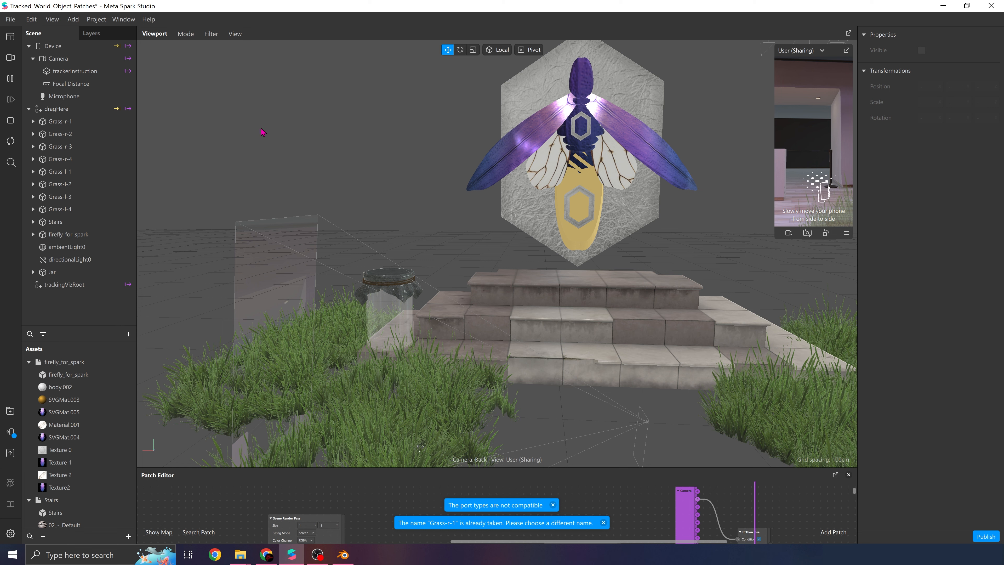
# Step: Display the Asset Summary to check the project's file size by asset type, and inspect the jar beside the stairs
pyautogui.click(51, 20)
pyautogui.click(79, 65)
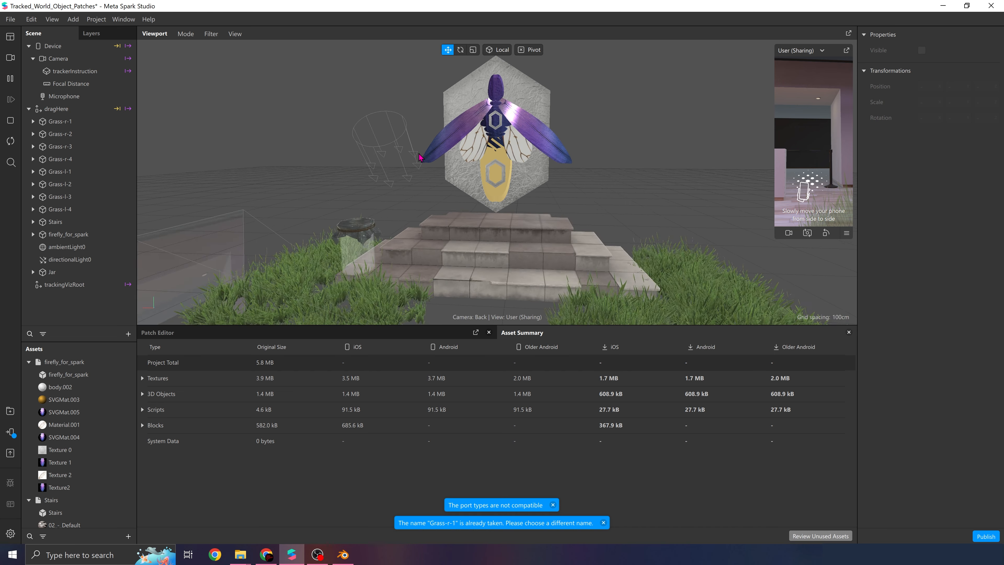
pyautogui.moveTo(419, 154); pyautogui.dragTo(453, 185, button='middle')
pyautogui.scroll(-2, 441, 181)
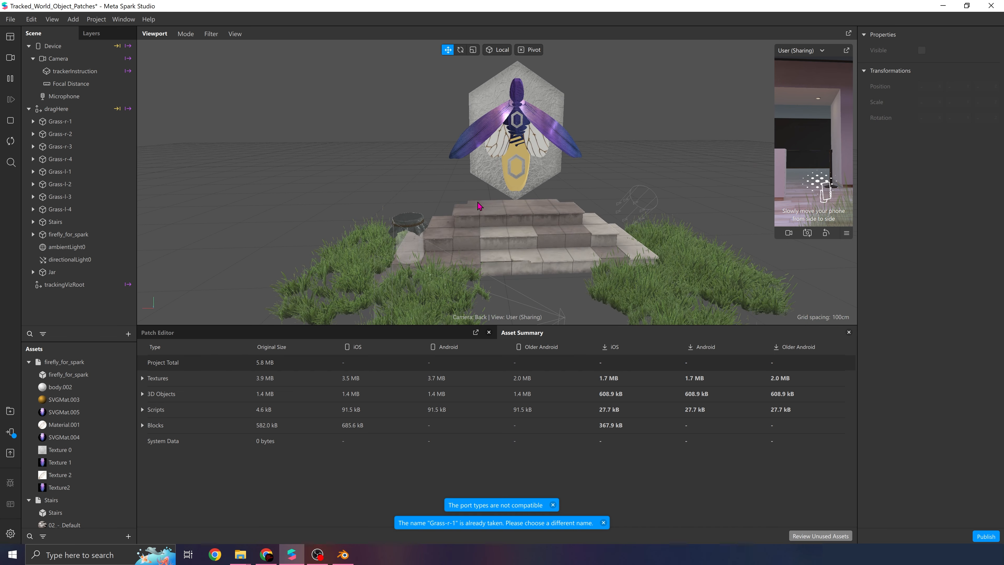
pyautogui.scroll(5, 470, 204)
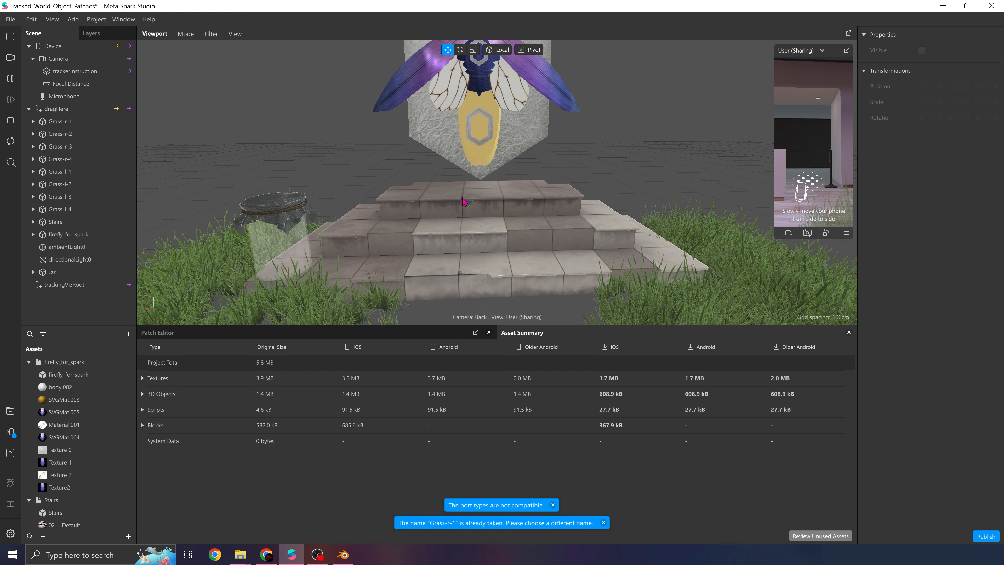
pyautogui.moveTo(463, 202); pyautogui.dragTo(397, 218, button='middle')
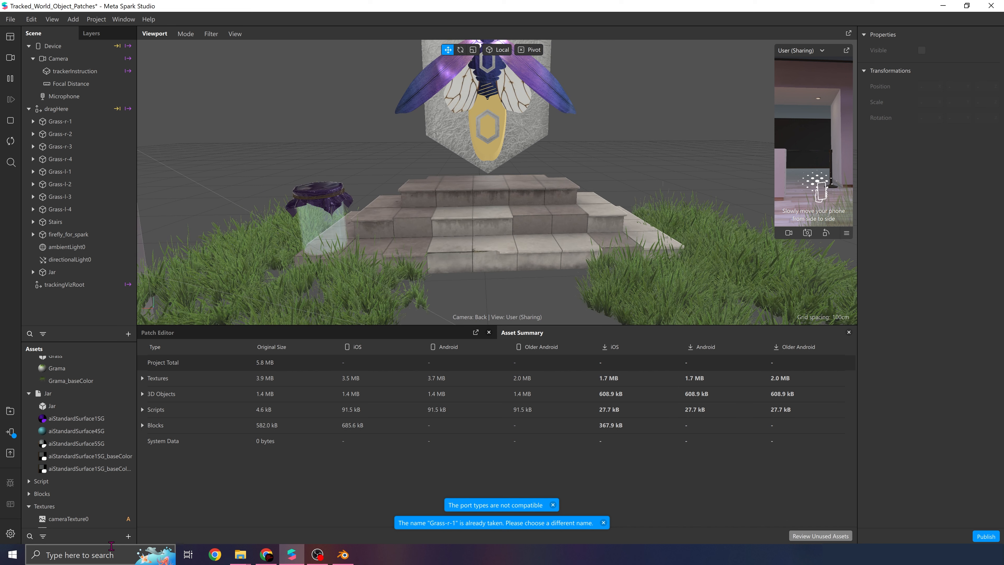
# Step: Choose firefly_jar_1 to firefly_jar_9 from the Frame By Frame Animation folder for a texture animation import
pyautogui.click(126, 537)
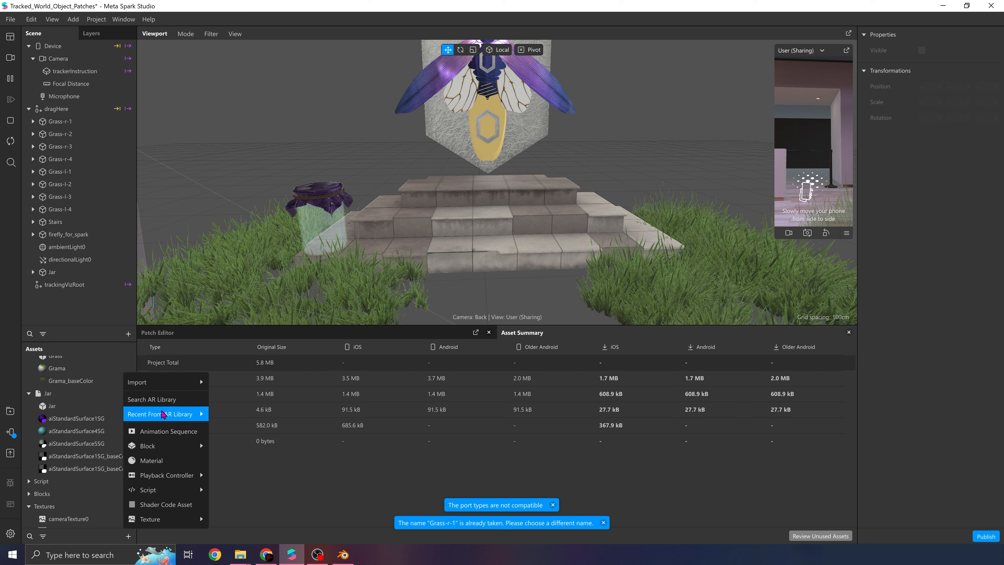
pyautogui.moveTo(200, 383)
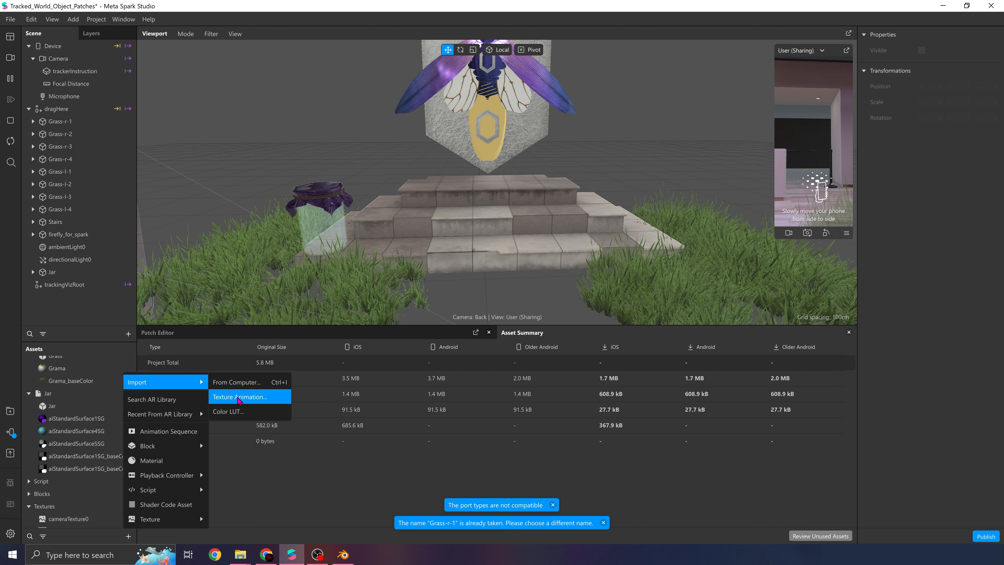
pyautogui.click(240, 397)
pyautogui.click(471, 341)
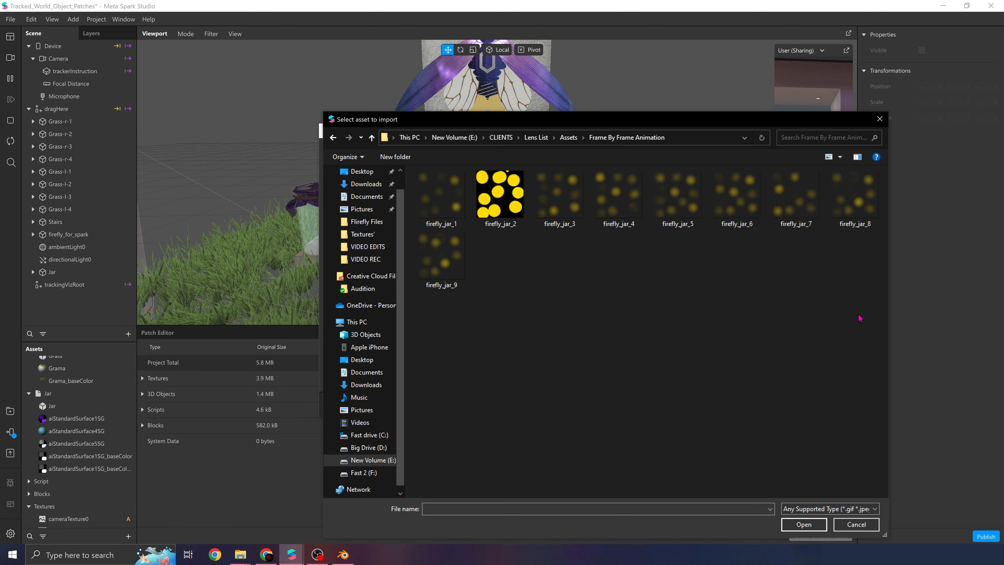
pyautogui.moveTo(860, 318); pyautogui.dragTo(435, 190)
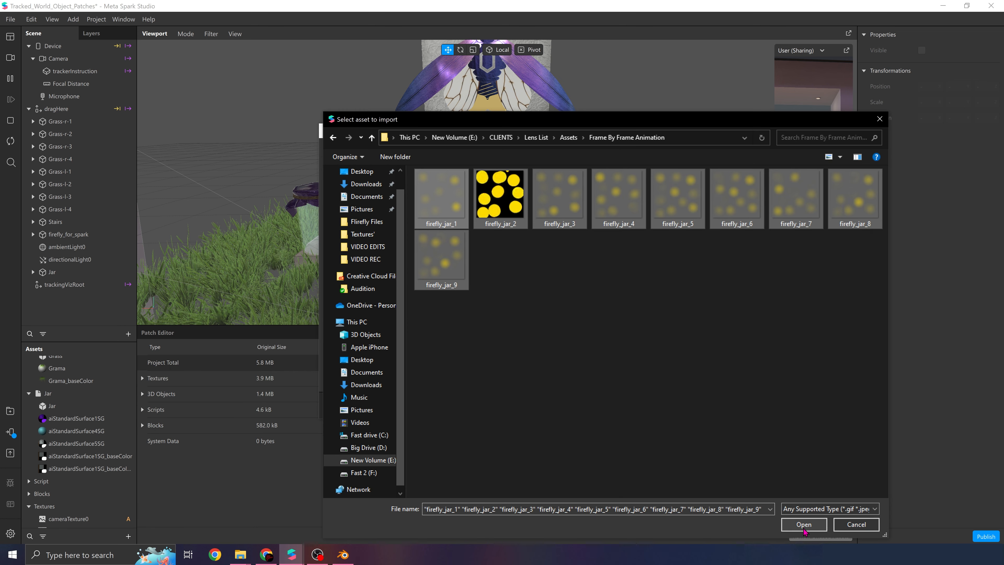
pyautogui.click(805, 529)
# Step: Enable Frame Reduction at High and Texture Reduction with max size 512, and import the texture animation with Add to Plane enabled
pyautogui.click(677, 179)
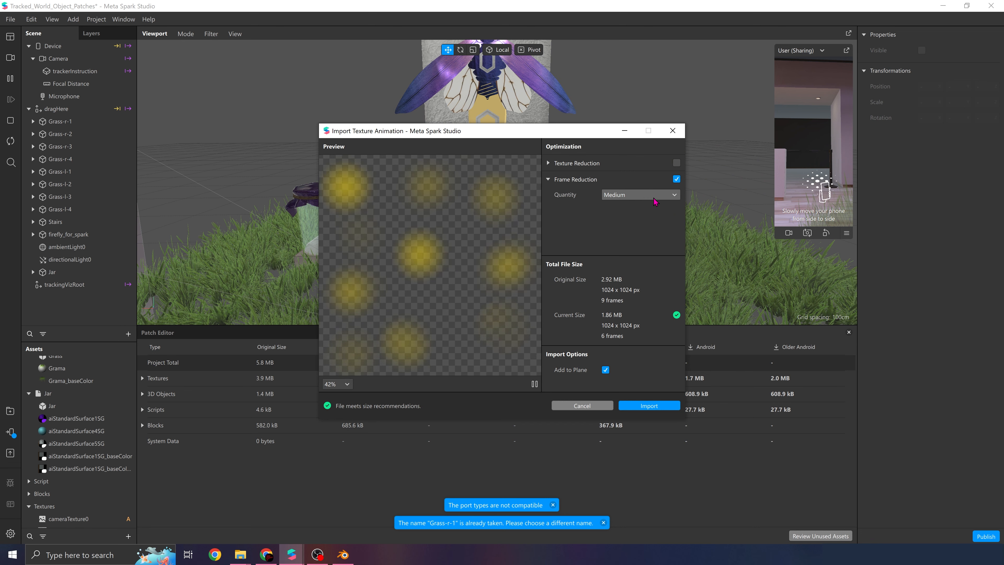
pyautogui.click(640, 194)
pyautogui.click(617, 218)
pyautogui.click(676, 162)
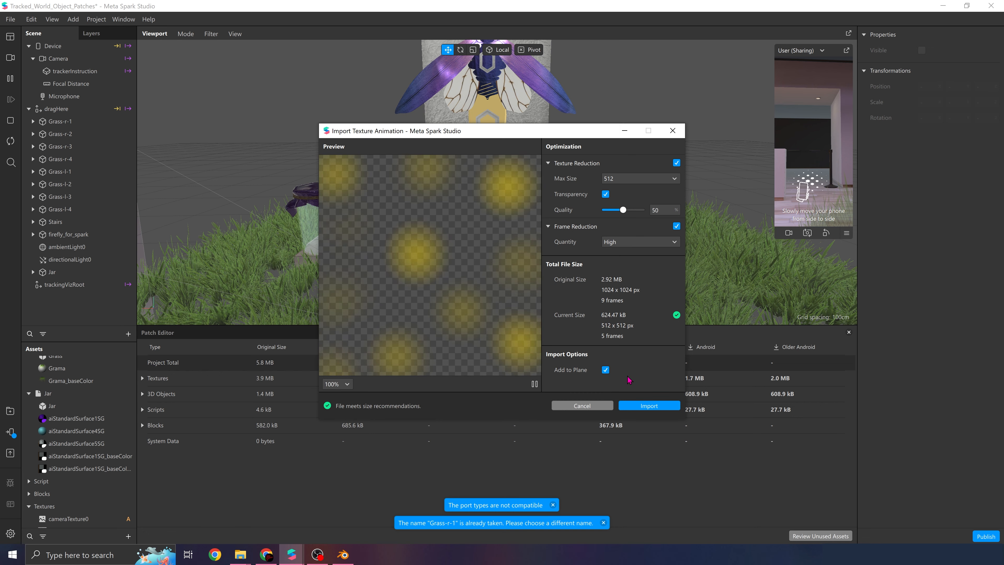
pyautogui.click(649, 406)
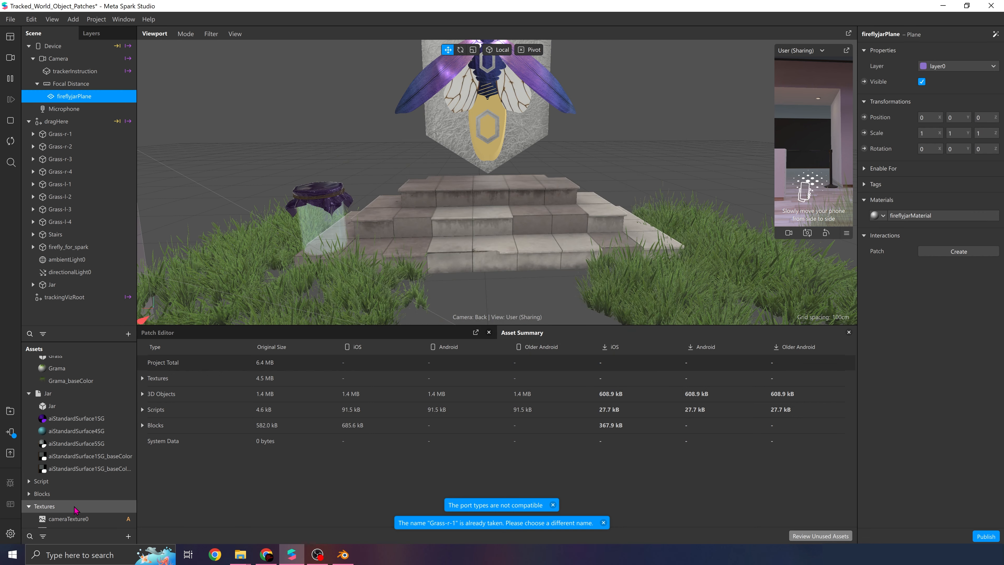
# Step: Create a new material that uses fireflyjarAnimationSequence as its diffuse texture
pyautogui.scroll(-3, 75, 509)
pyautogui.click(63, 500)
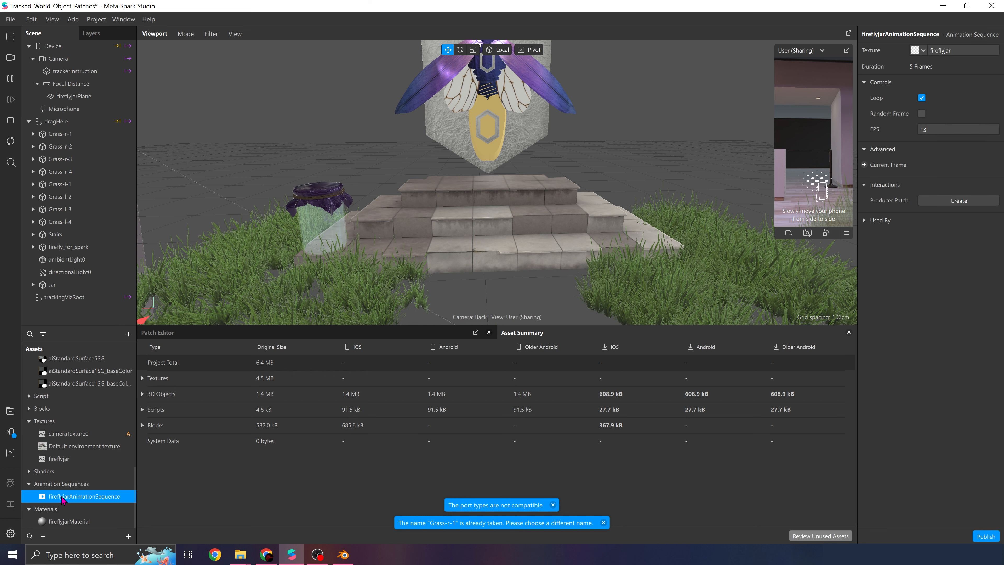
pyautogui.click(129, 537)
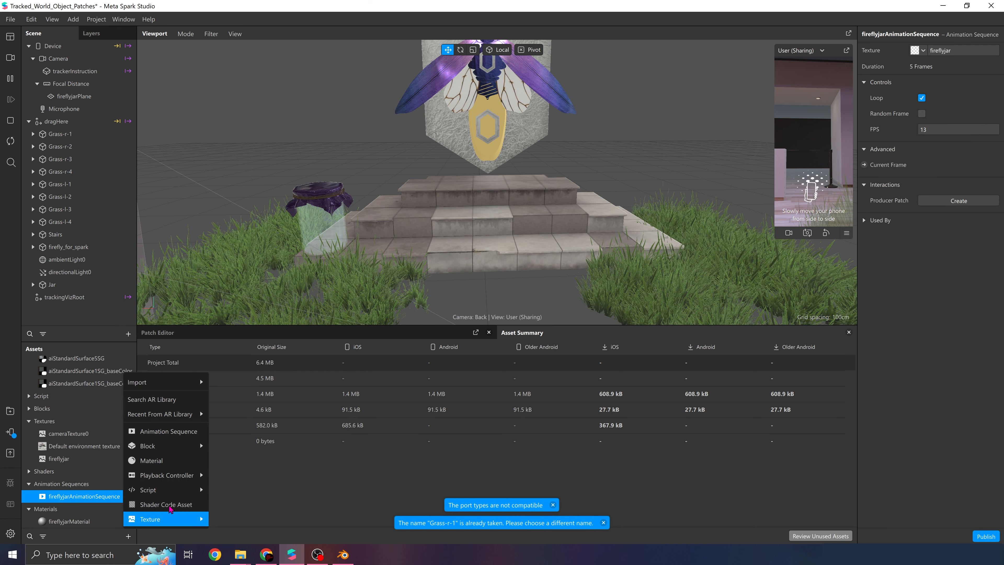
pyautogui.click(174, 460)
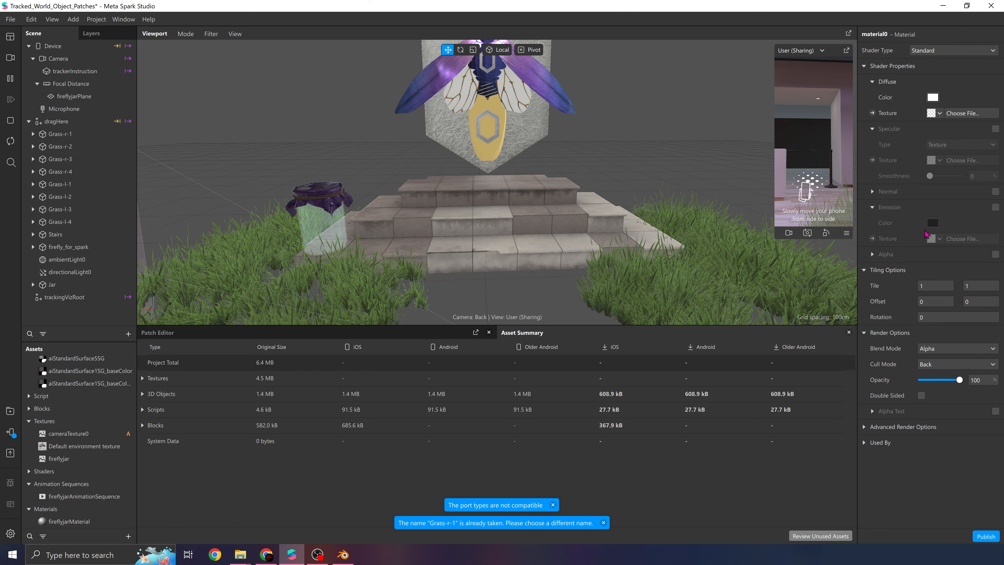
pyautogui.click(933, 113)
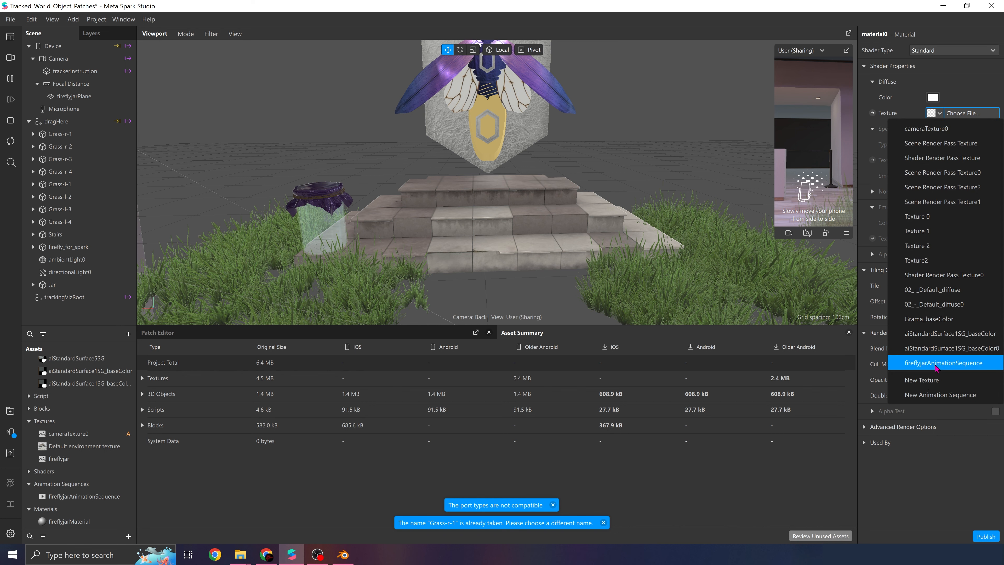
pyautogui.click(943, 363)
pyautogui.click(652, 119)
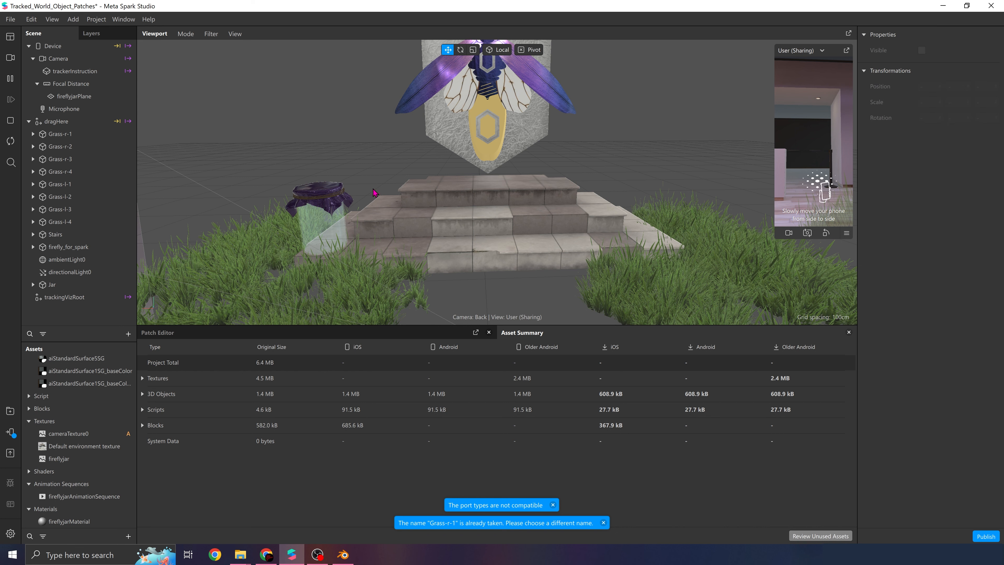
# Step: Add a plane under dragHere and assign fireflyjarMaterial to it
pyautogui.click(63, 122)
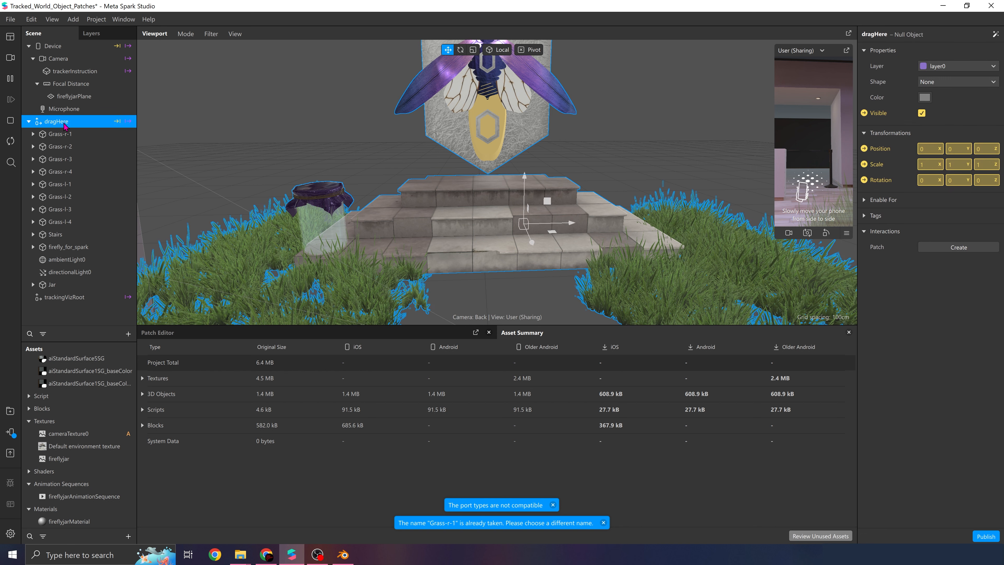
pyautogui.rightClick(66, 124)
pyautogui.moveTo(91, 132)
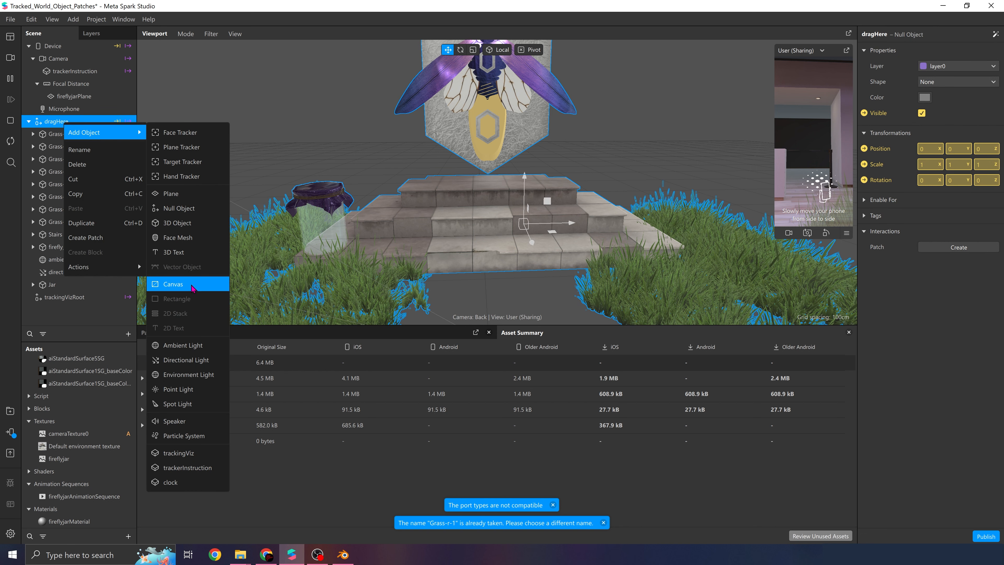
pyautogui.click(208, 193)
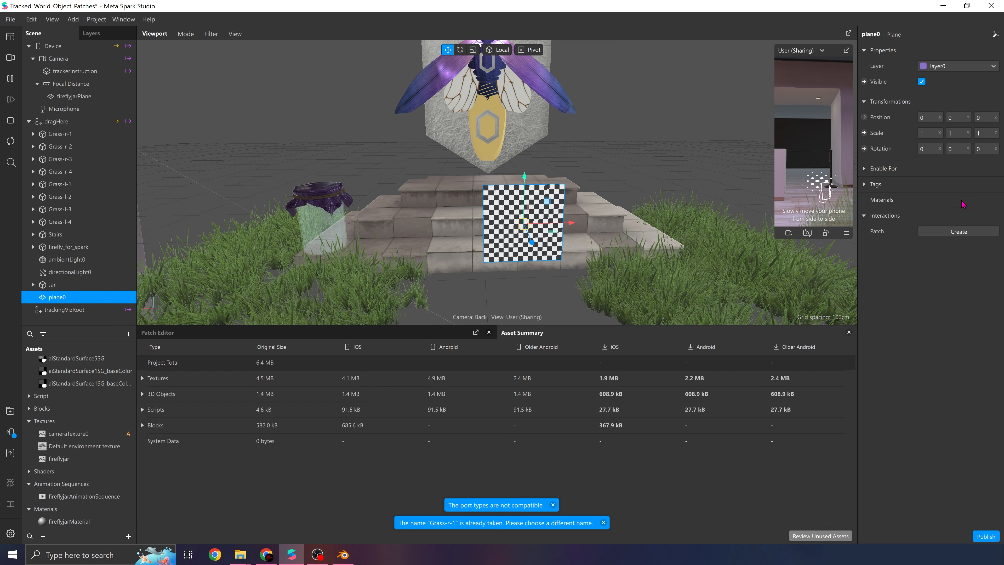
pyautogui.click(995, 200)
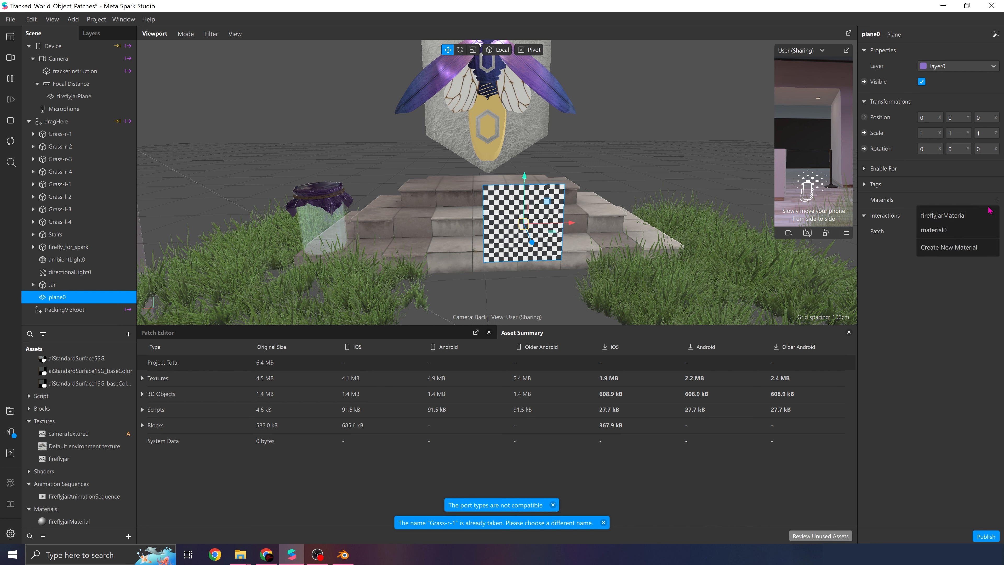
pyautogui.click(952, 221)
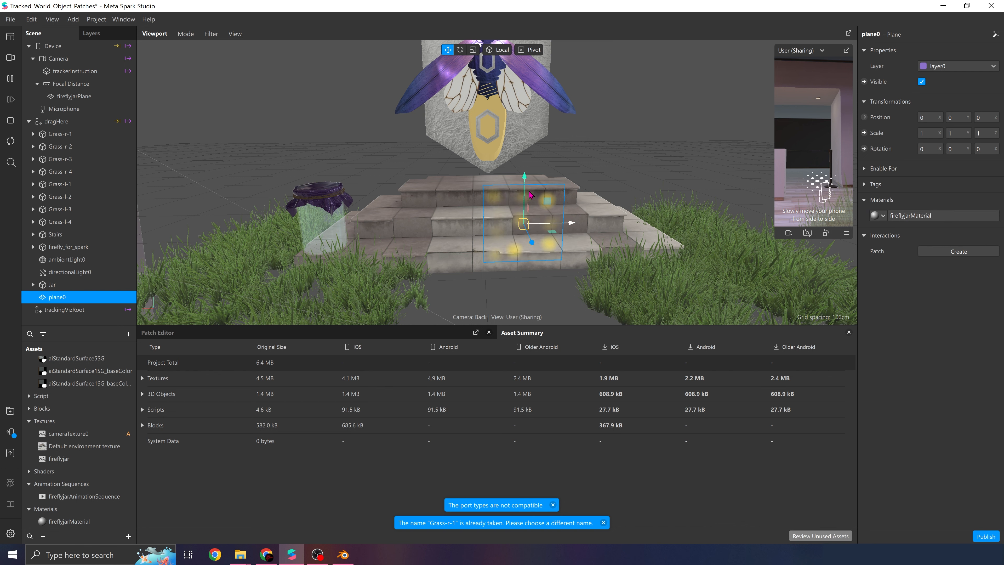
# Step: Move the plane over to the jar, fit it inside the glass, and set fireflyjarAnimationSequence to 5 FPS
pyautogui.moveTo(561, 225); pyautogui.dragTo(319, 228)
pyautogui.moveTo(278, 254); pyautogui.dragTo(315, 231)
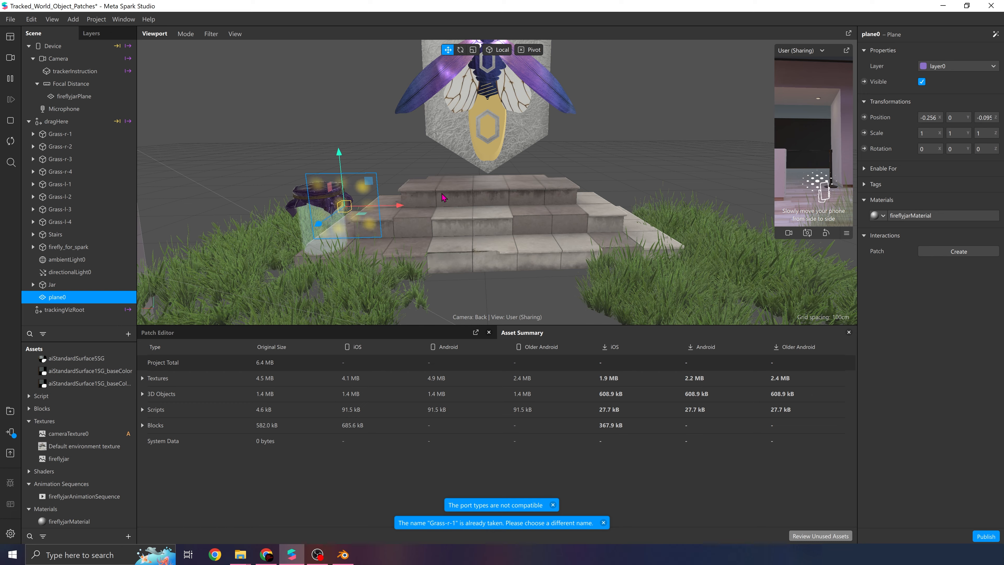
pyautogui.moveTo(444, 200); pyautogui.dragTo(490, 197, button='right')
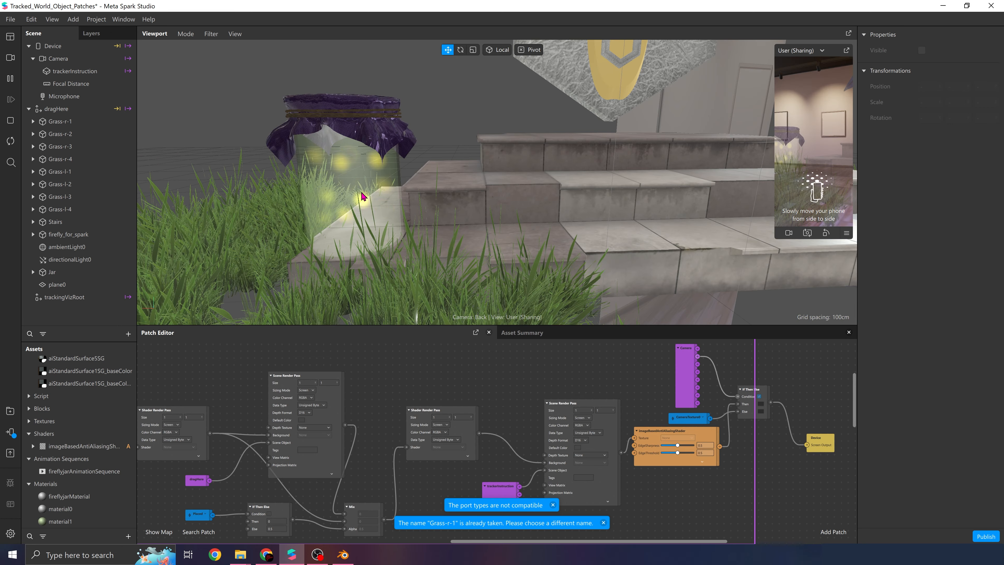
pyautogui.moveTo(394, 189); pyautogui.dragTo(498, 213, button='right')
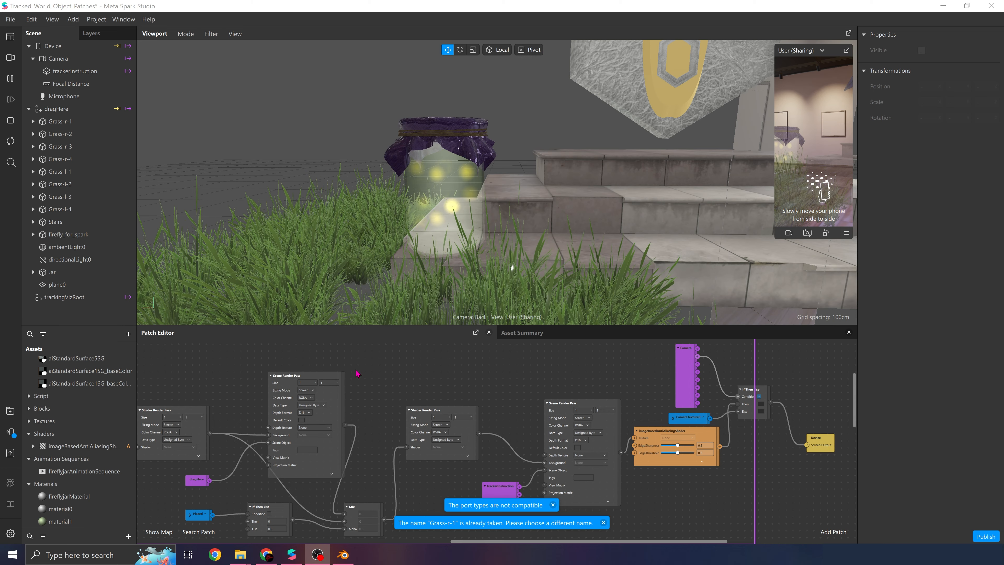
pyautogui.click(103, 474)
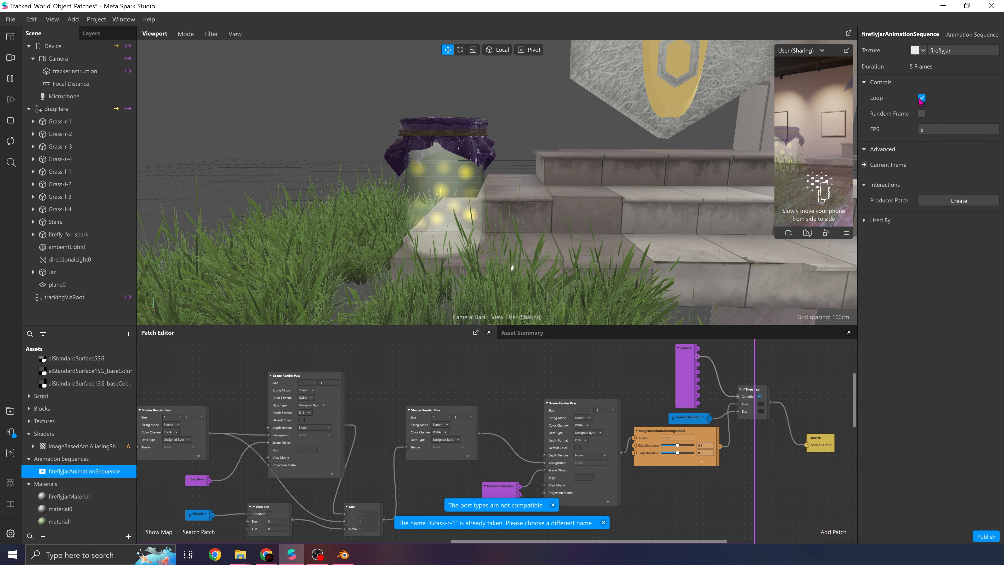
# Step: Duplicate the jar together with its firefly animation plane and move one pair onto the left end of the stairs' lowest step
pyautogui.keyDown('shift'); pyautogui.click(99, 274); pyautogui.keyUp('shift')
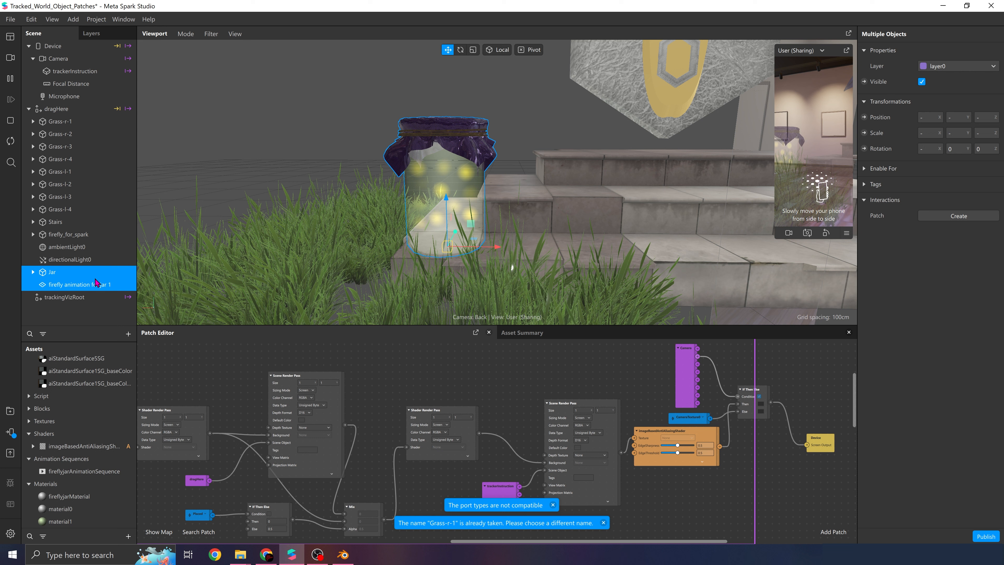
pyautogui.rightClick(96, 282)
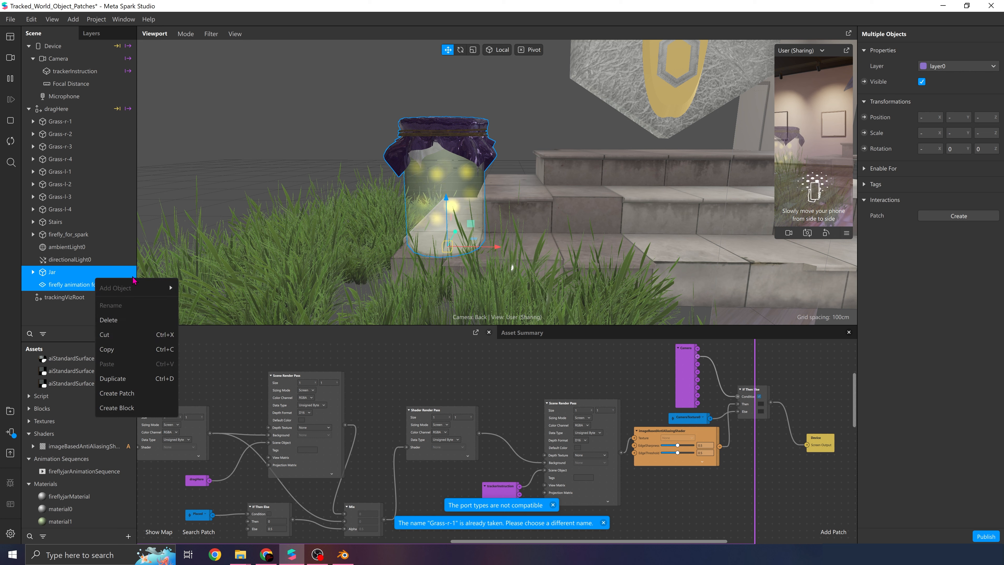
pyautogui.click(118, 377)
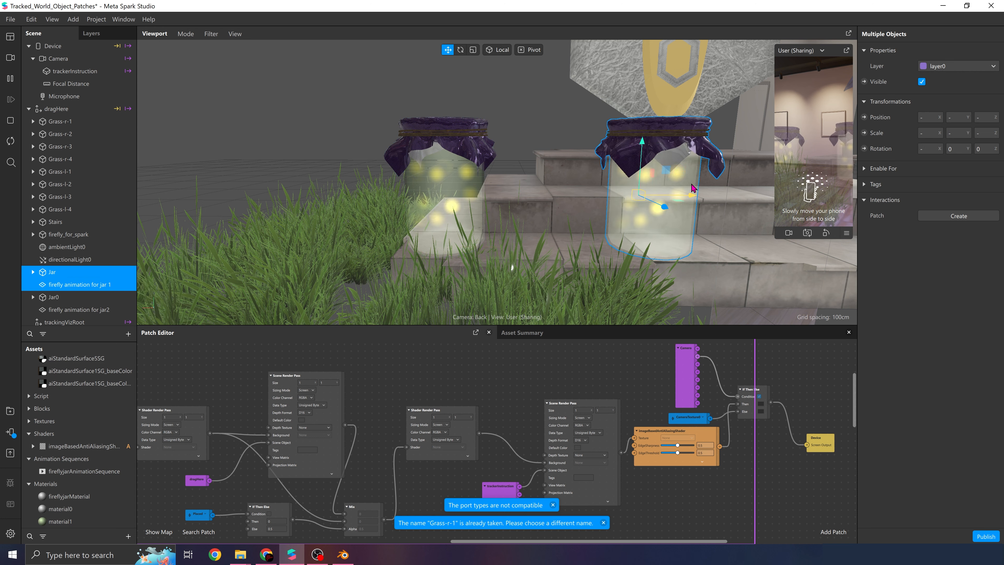
pyautogui.moveTo(680, 195); pyautogui.dragTo(395, 198, button='middle')
pyautogui.scroll(-2, 452, 209)
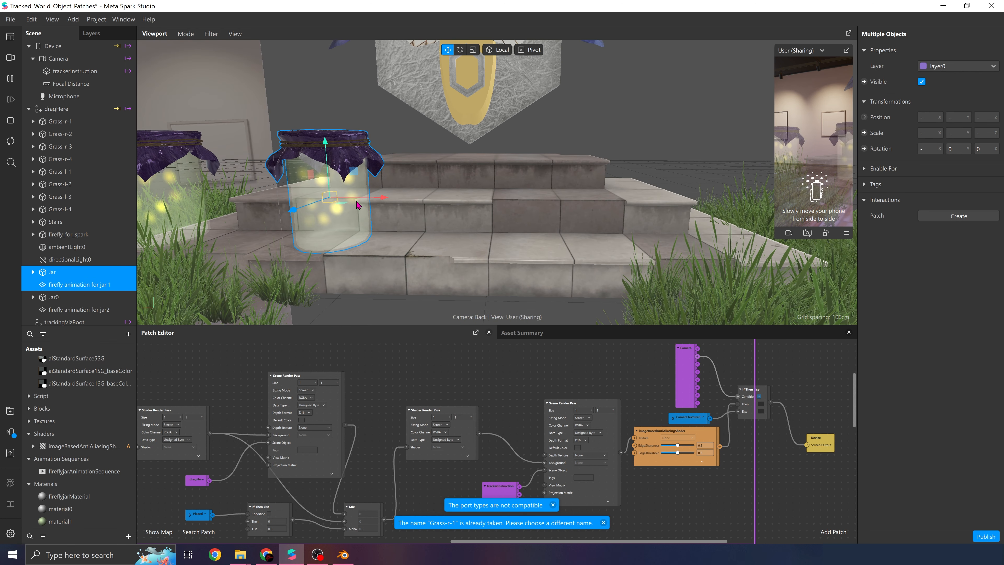
# Step: Move the other jar and its firefly animation plane to the right end of the stairs' lowest step
pyautogui.moveTo(367, 200); pyautogui.dragTo(767, 207)
pyautogui.moveTo(693, 215); pyautogui.dragTo(433, 284, button='right')
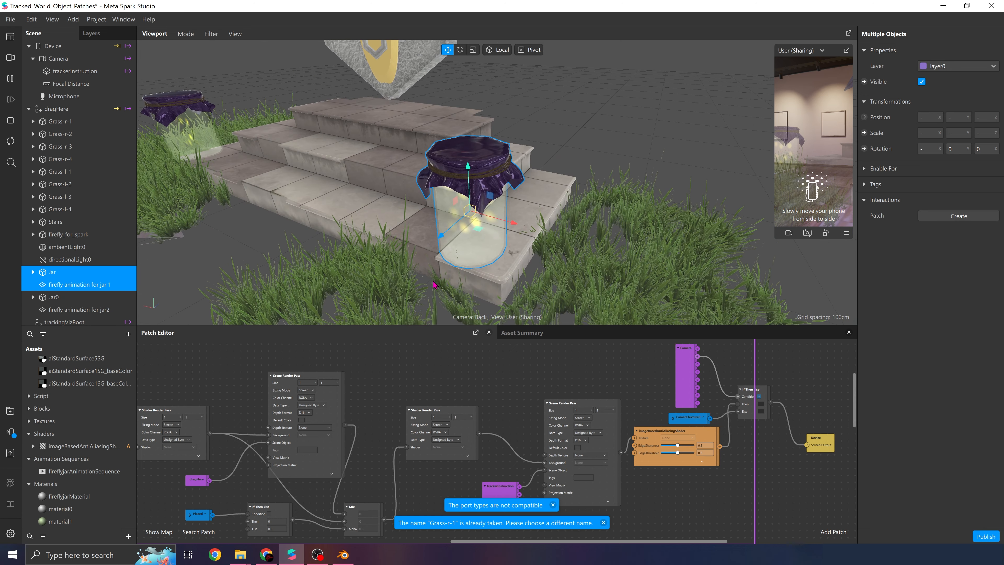
pyautogui.click(441, 284)
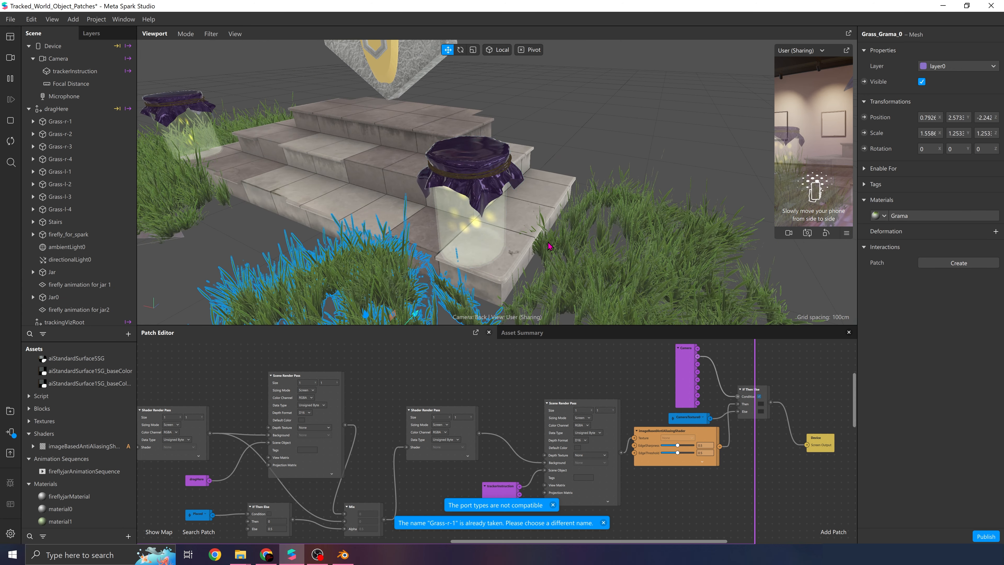
pyautogui.click(565, 237)
pyautogui.click(578, 226)
pyautogui.click(566, 226)
pyautogui.moveTo(566, 227); pyautogui.dragTo(625, 206, button='right')
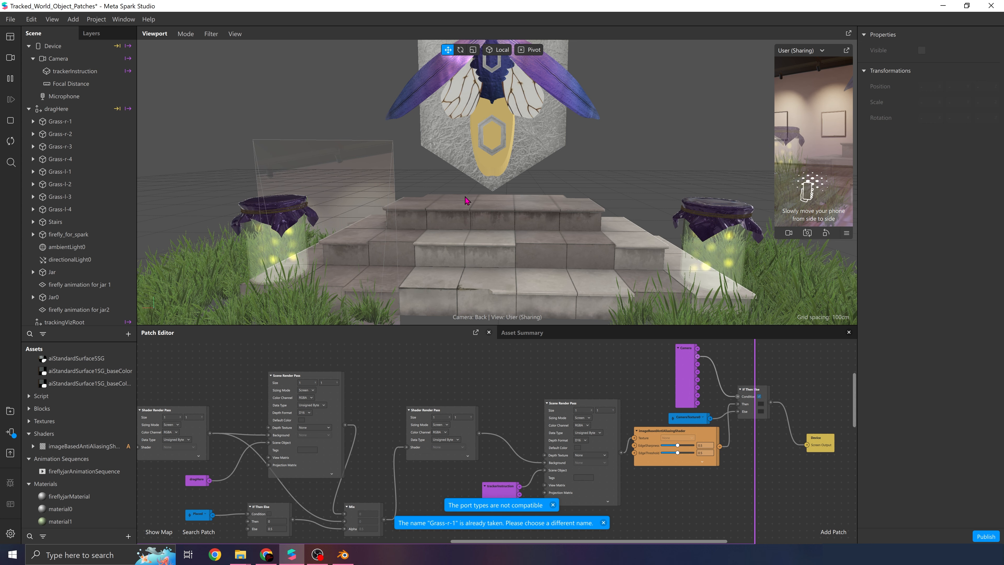
# Step: Search the AR Library for "stone arch" and import the free Arch stones model
pyautogui.scroll(-3, 498, 206)
pyautogui.moveTo(524, 133); pyautogui.dragTo(470, 217, button='middle')
pyautogui.scroll(1, 518, 189)
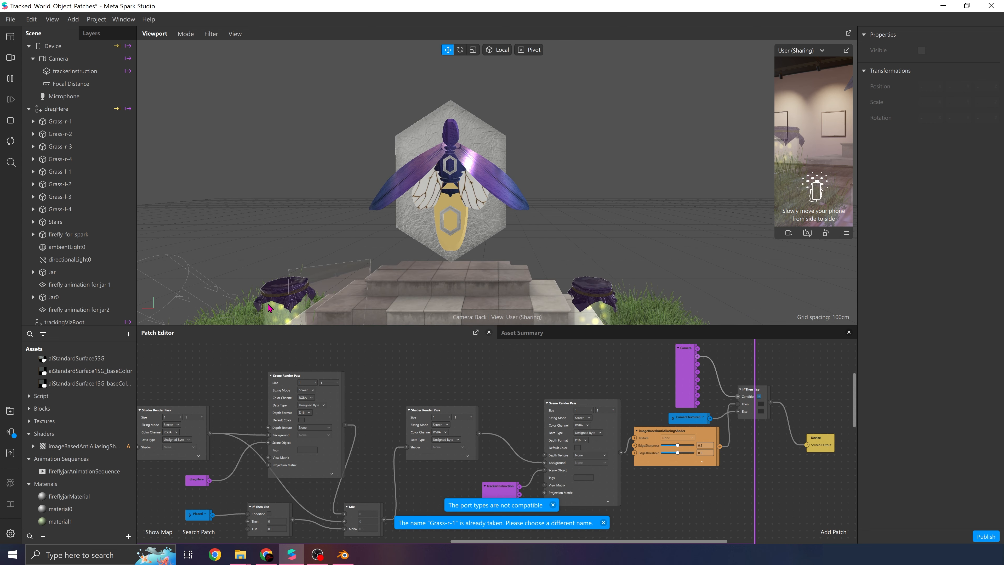
pyautogui.click(129, 537)
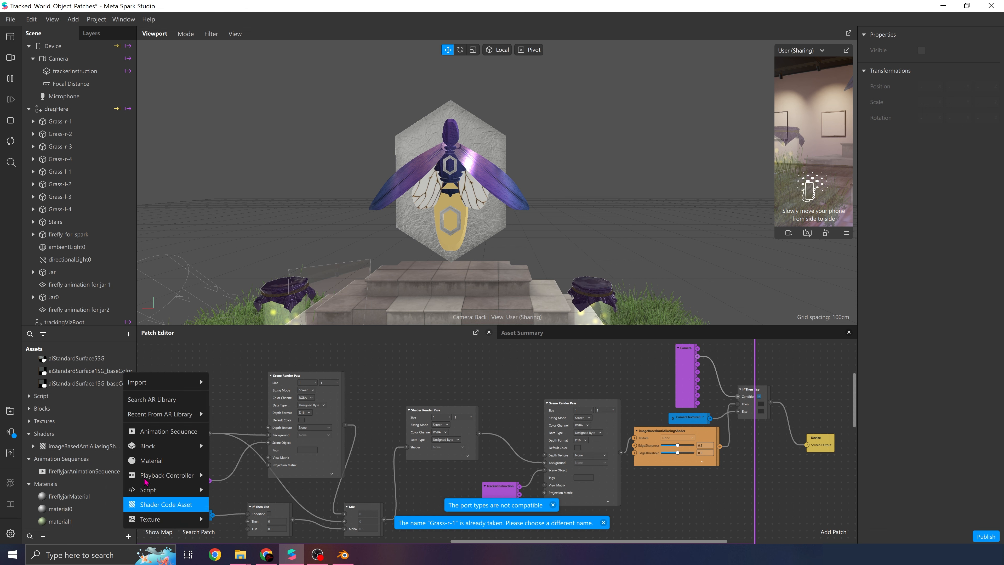
pyautogui.click(157, 399)
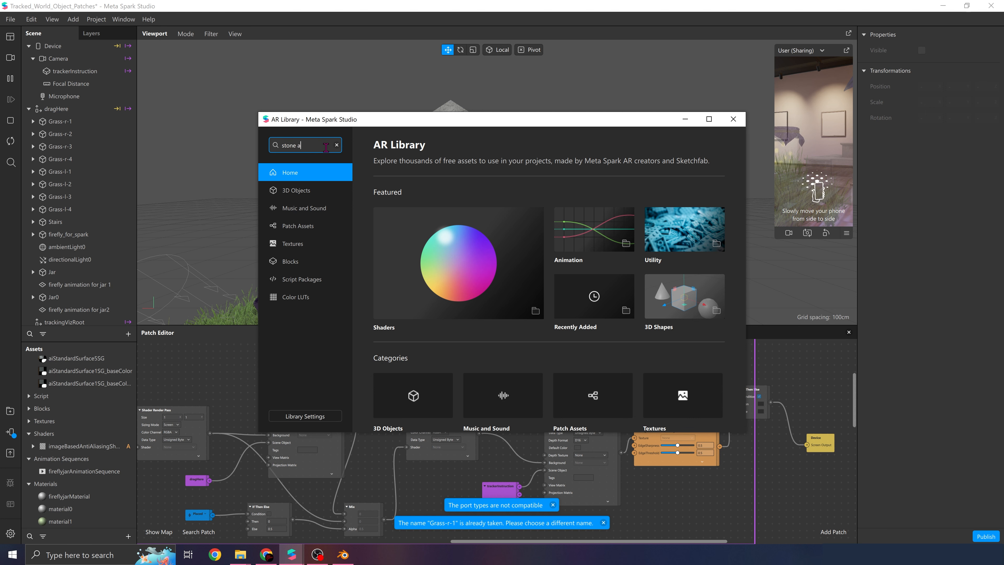
pyautogui.press('Return')
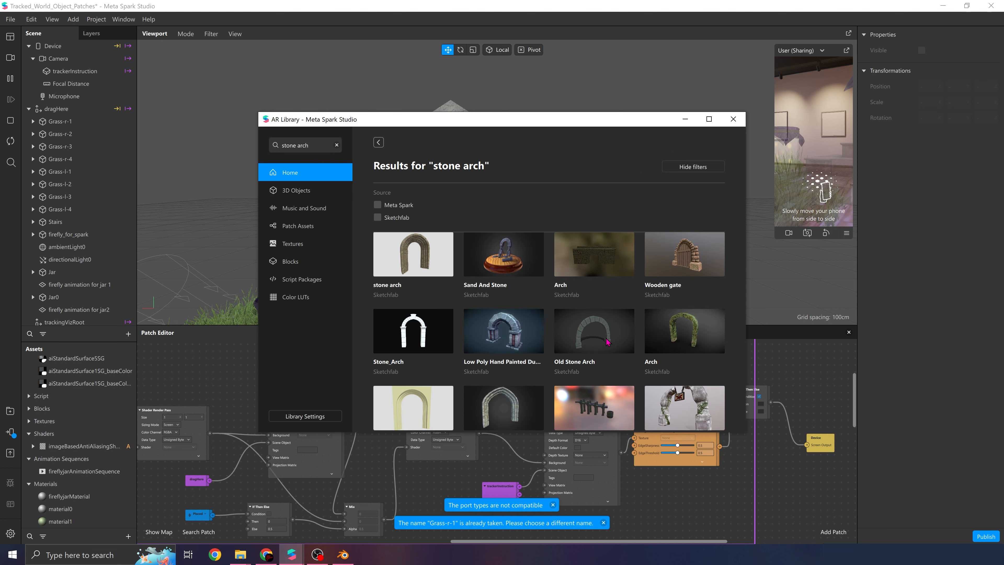
pyautogui.click(523, 405)
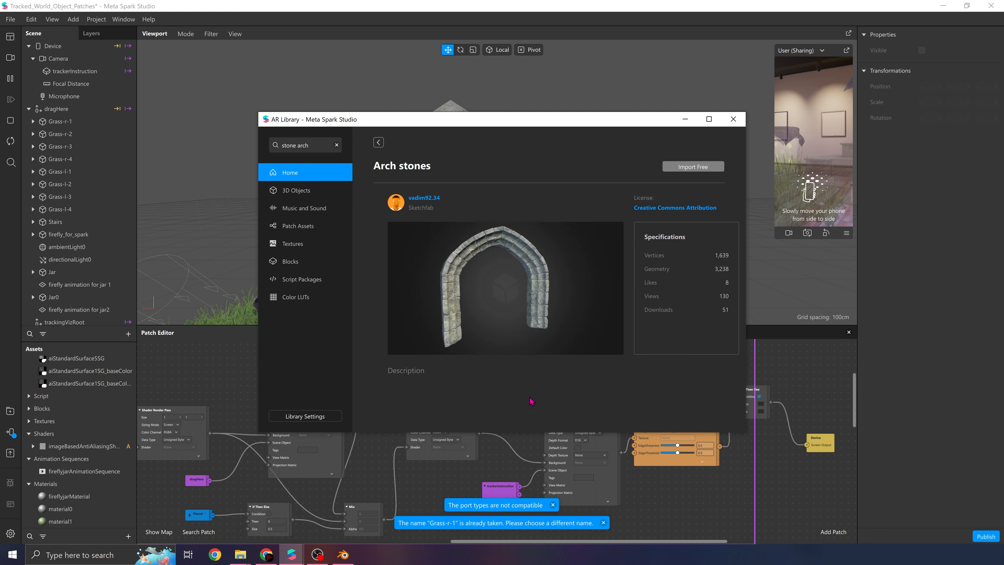
pyautogui.click(696, 168)
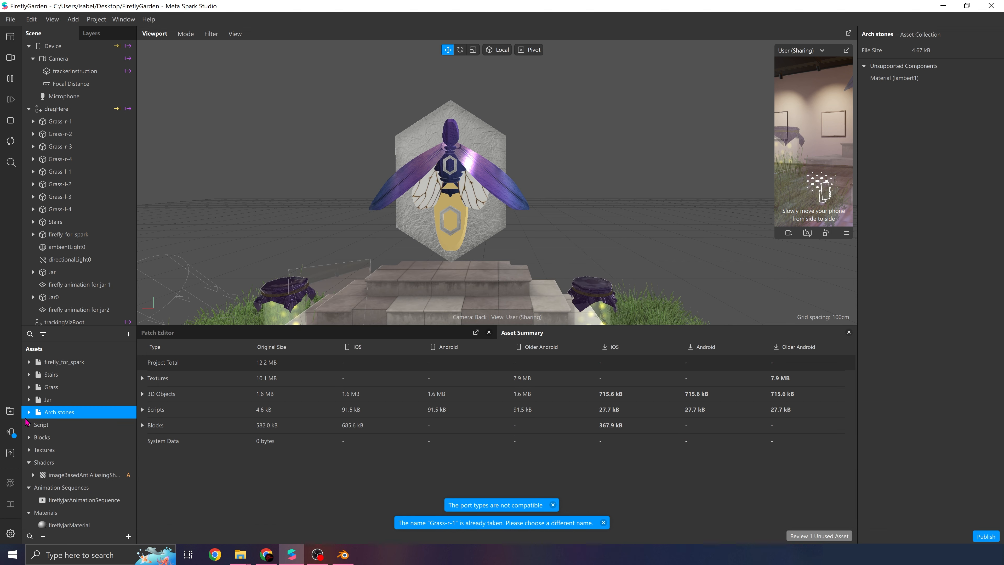
# Step: Add the Arch stones model under dragHere and move both lights below it in the scene hierarchy
pyautogui.click(29, 412)
pyautogui.click(56, 427)
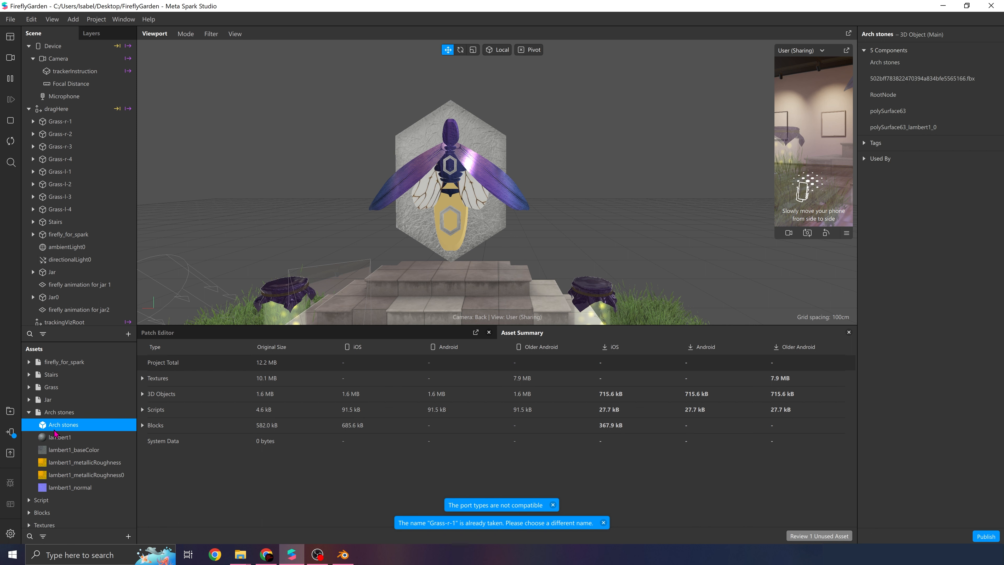
pyautogui.moveTo(57, 431); pyautogui.dragTo(66, 112)
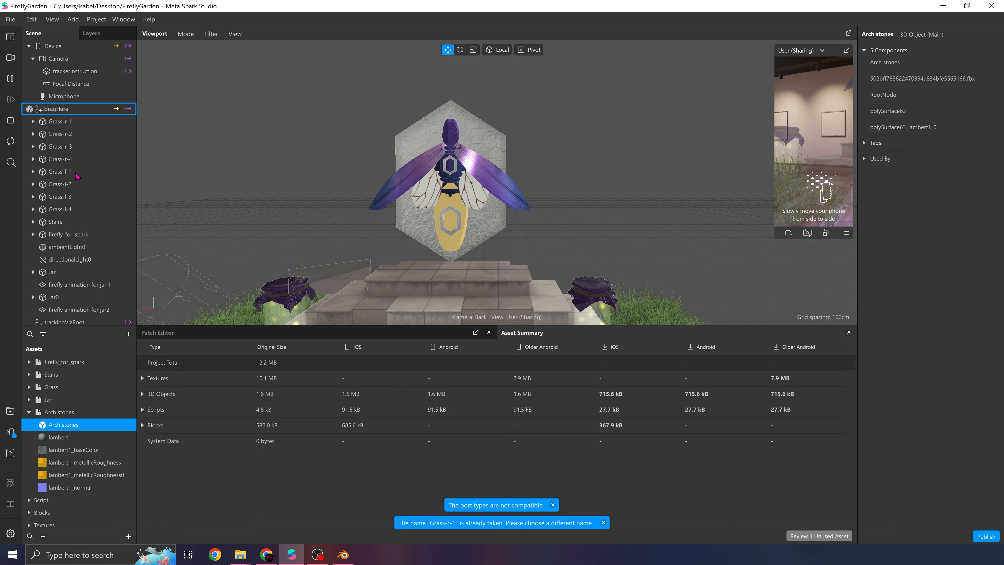
pyautogui.moveTo(72, 247); pyautogui.dragTo(56, 314)
pyautogui.scroll(-2, 71, 260)
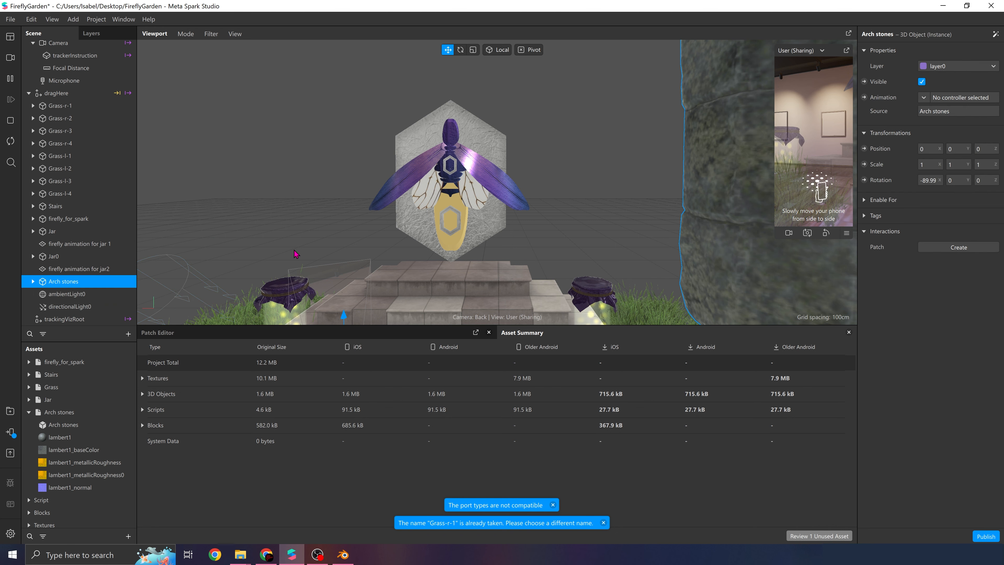
# Step: Move the arch back over the stairs and scale it down to about 0.47 × 0.59 × 0.70
pyautogui.scroll(-10, 296, 254)
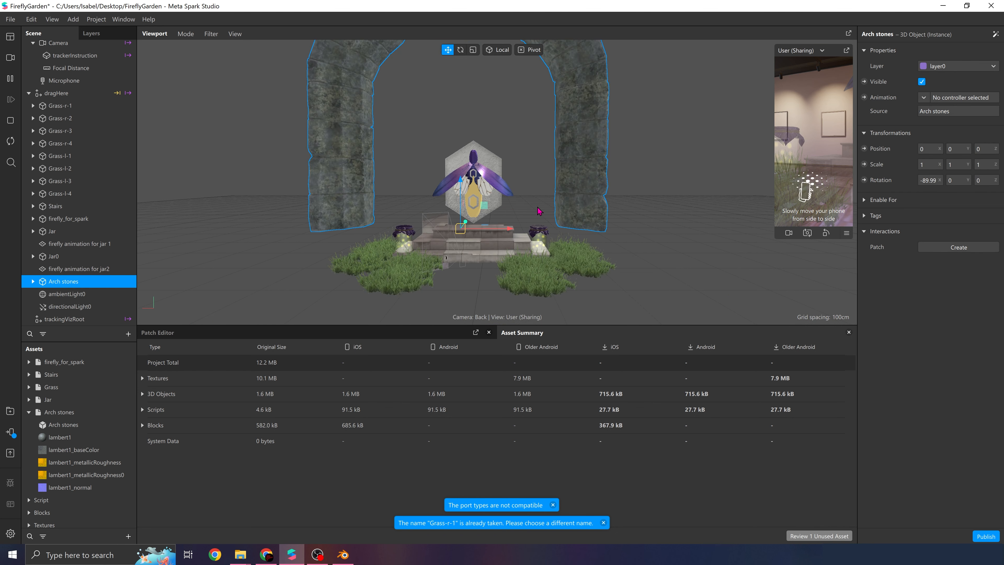
pyautogui.moveTo(540, 211); pyautogui.dragTo(480, 226)
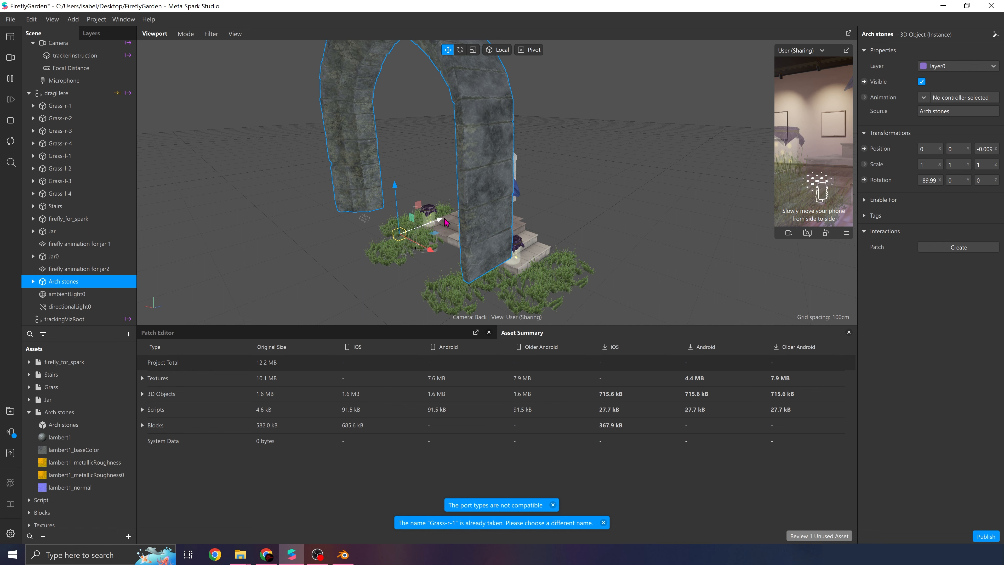
pyautogui.moveTo(444, 219); pyautogui.dragTo(459, 214)
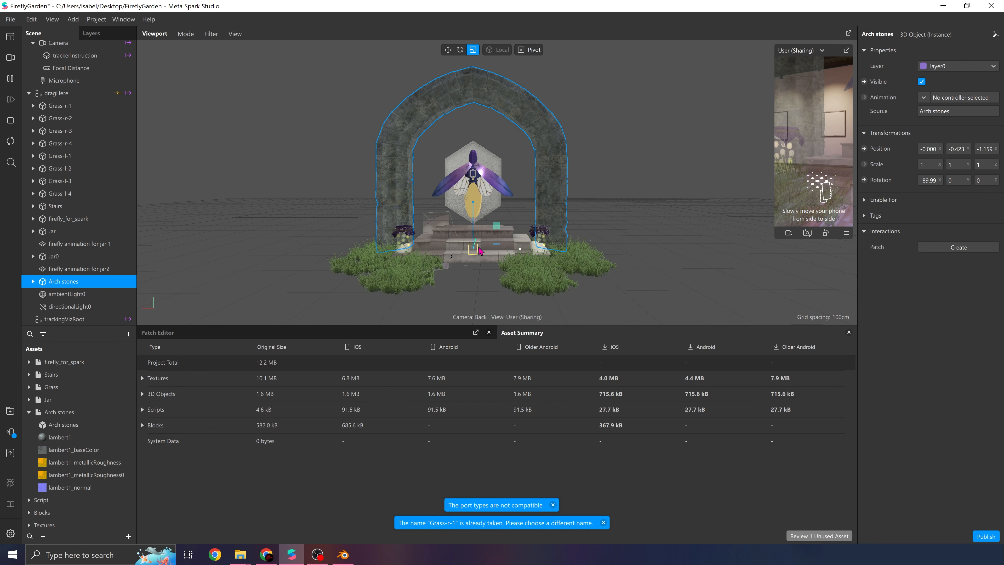
pyautogui.moveTo(480, 250); pyautogui.dragTo(510, 249)
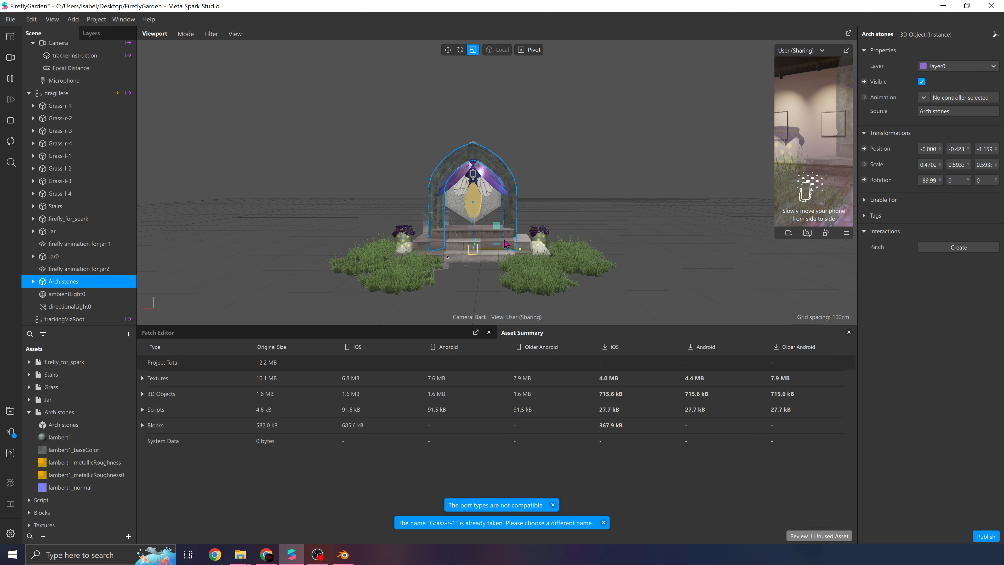
pyautogui.moveTo(471, 205); pyautogui.dragTo(477, 197)
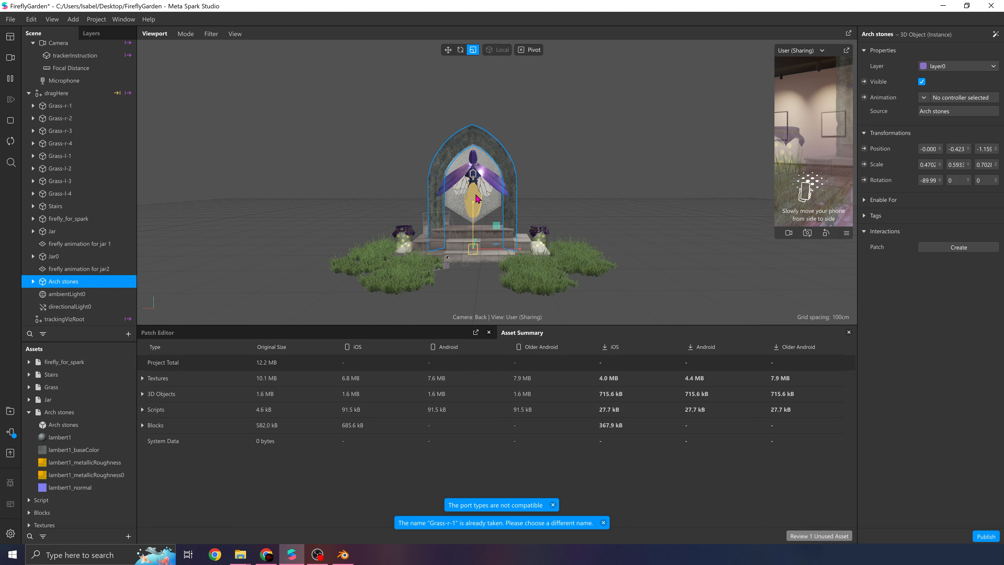
# Step: Set the arch behind the firefly at the back of the stairs, enlarged to about 0.61 × 0.77 × 0.91 and lowered onto the steps
pyautogui.moveTo(505, 186); pyautogui.dragTo(465, 206, button='right')
pyautogui.press('w')
pyautogui.moveTo(507, 232); pyautogui.dragTo(523, 223)
pyautogui.press('r')
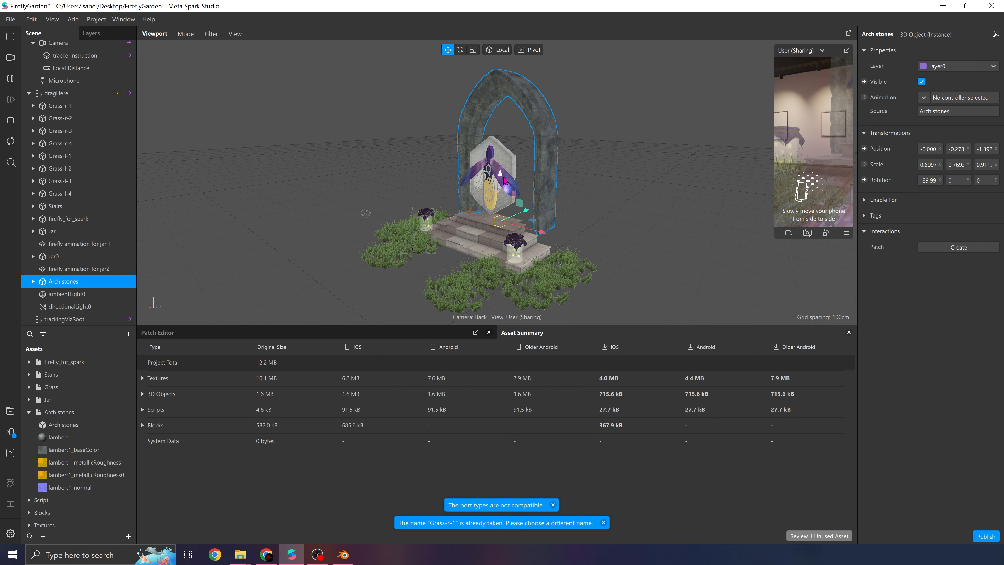
pyautogui.moveTo(504, 180); pyautogui.dragTo(509, 192)
pyautogui.moveTo(497, 196); pyautogui.dragTo(491, 219, button='right')
pyautogui.scroll(4, 485, 219)
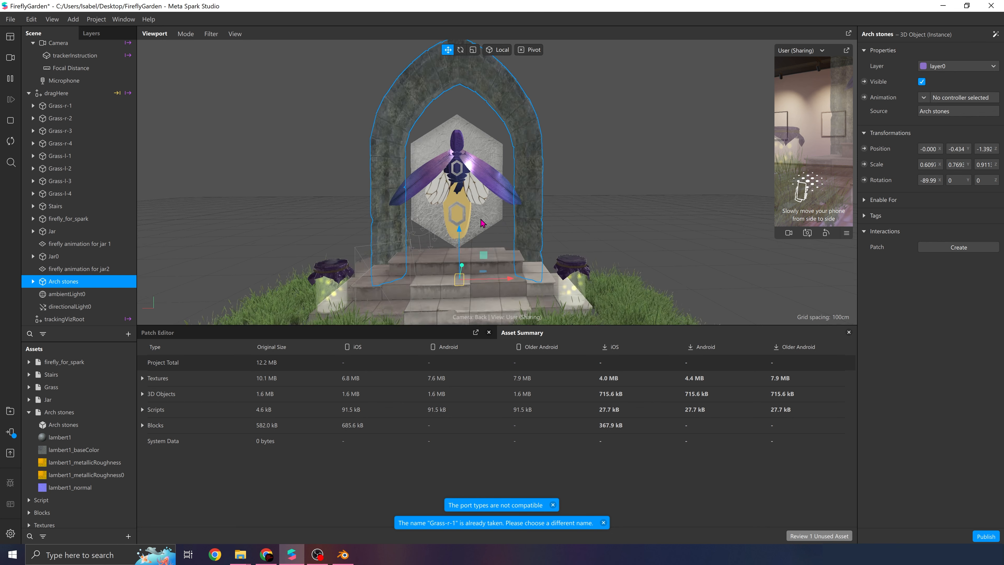
# Step: Reduce the arch's vertical scale to about 0.78, then adjust its overall size around the firefly plaque
pyautogui.scroll(-1, 479, 220)
pyautogui.press('r')
pyautogui.moveTo(462, 220); pyautogui.dragTo(466, 234)
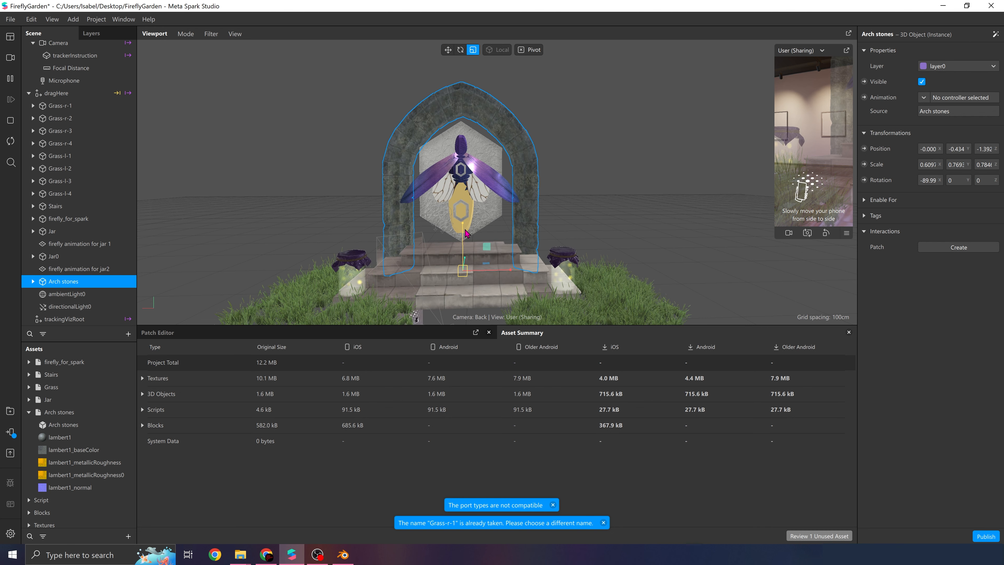
pyautogui.moveTo(466, 270); pyautogui.dragTo(469, 230)
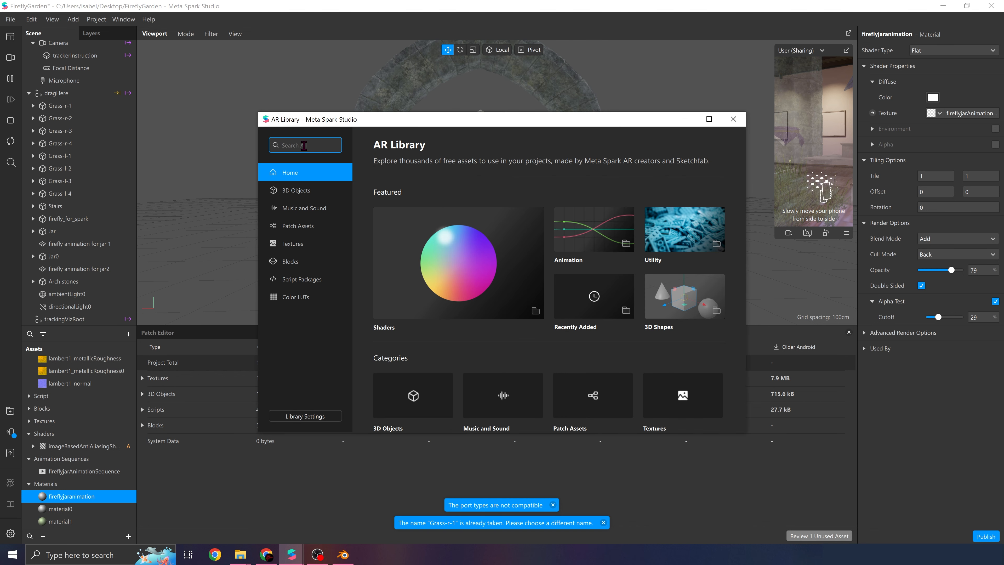
# Step: Search the AR Library for "flower" and import the free Rose flower model
pyautogui.write('flower')
pyautogui.press('Return')
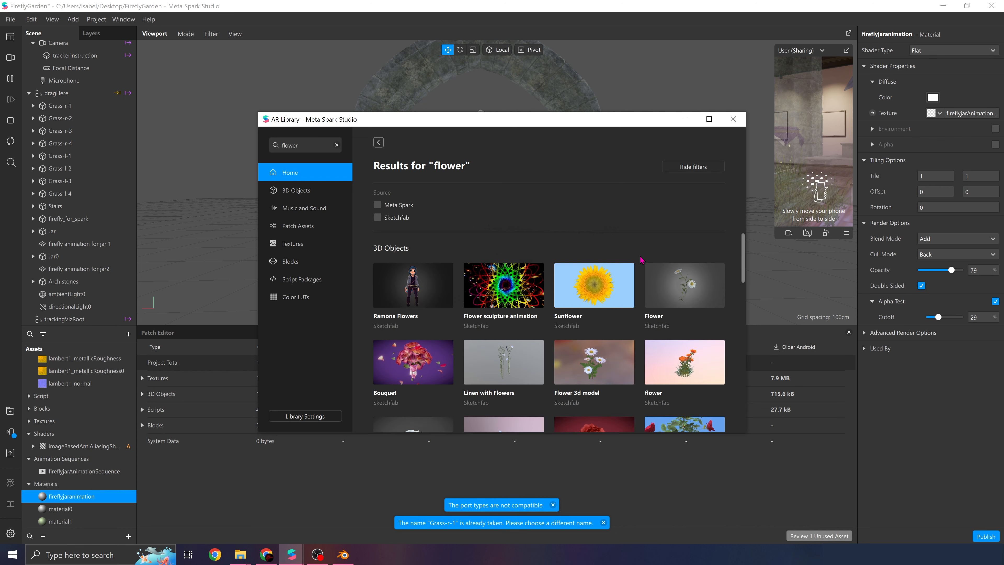
pyautogui.scroll(-3, 592, 350)
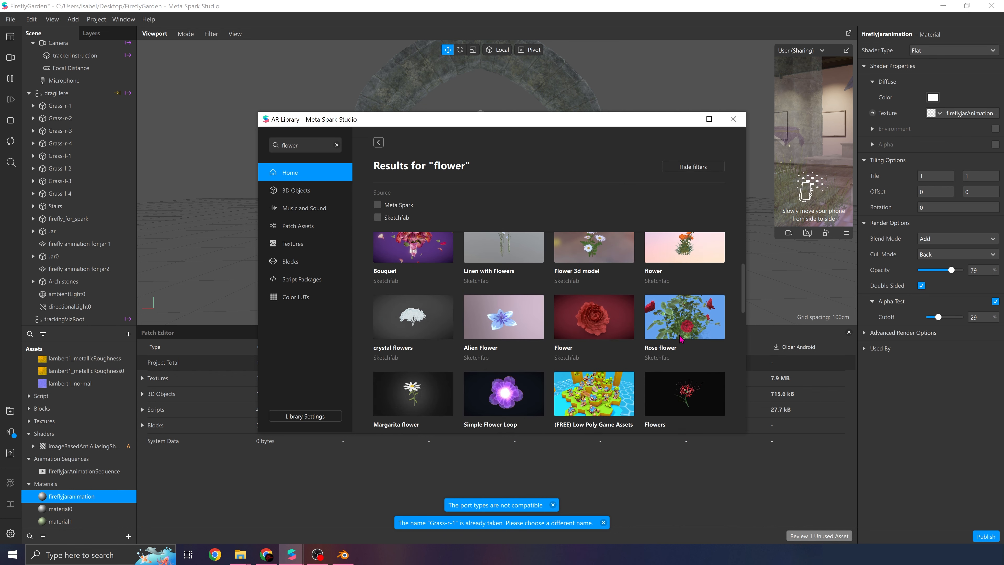
pyautogui.click(695, 333)
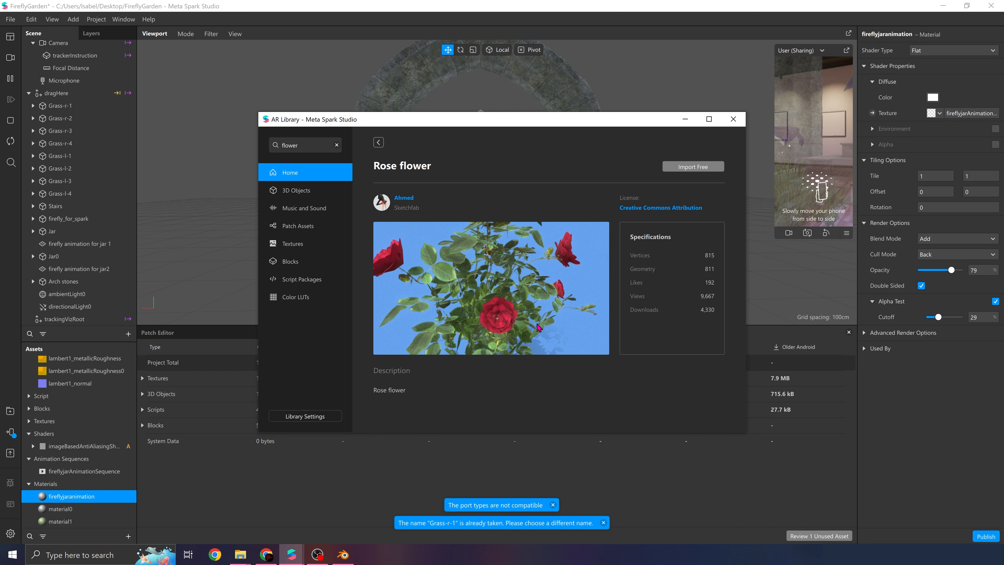
pyautogui.click(694, 167)
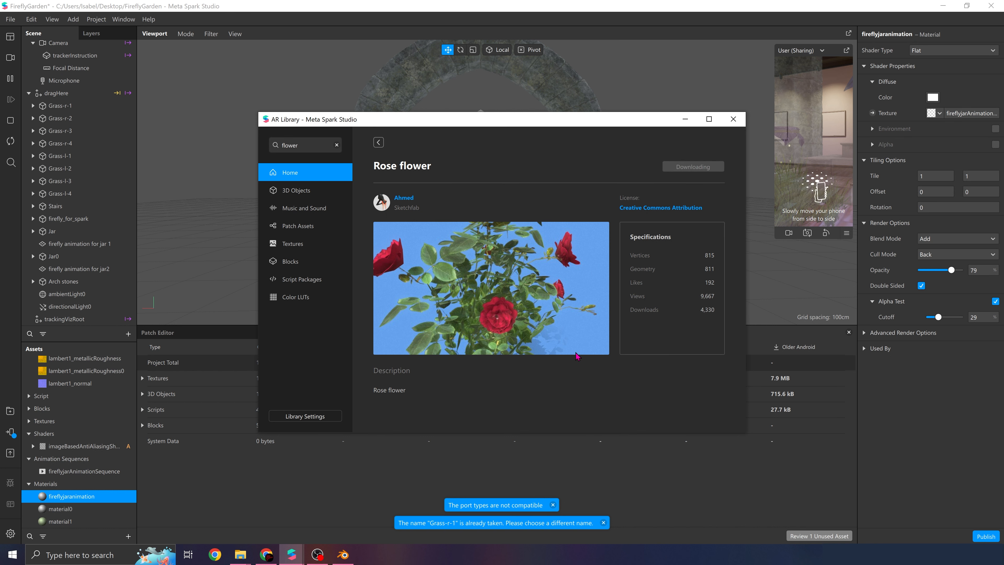
# Step: Add the Rose flower model under dragHere and position it beside the stone arch
pyautogui.moveTo(63, 512); pyautogui.dragTo(81, 95)
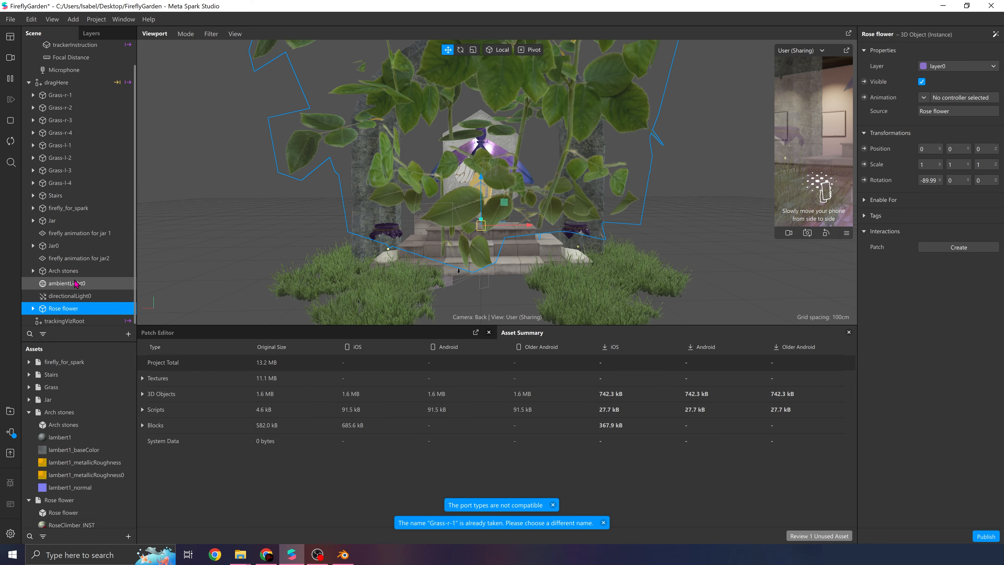
pyautogui.moveTo(394, 189); pyautogui.dragTo(477, 200)
pyautogui.moveTo(590, 249); pyautogui.dragTo(414, 213)
pyautogui.moveTo(475, 221); pyautogui.dragTo(449, 213)
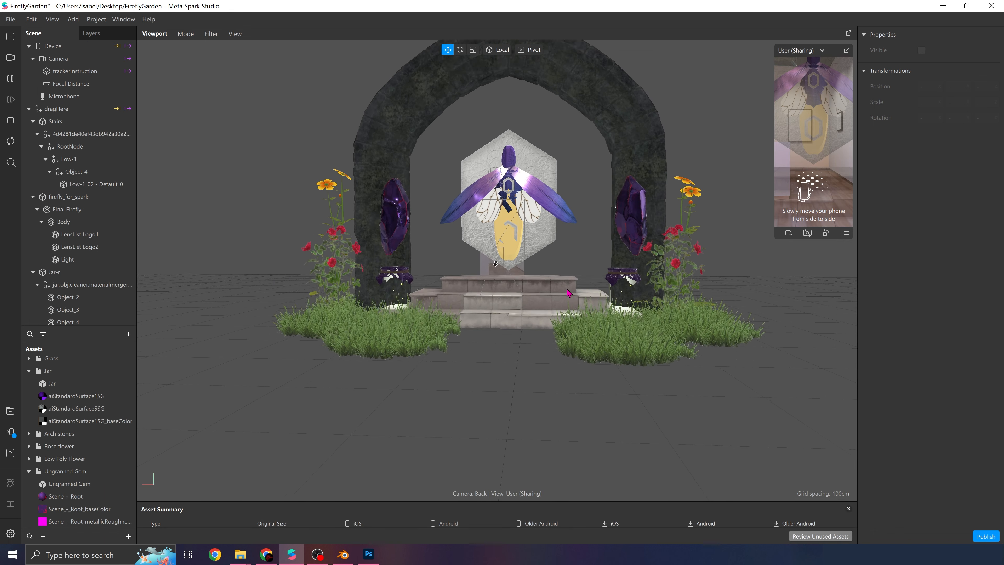
# Step: Examine the garden scene with its gems and the per-platform sizes of the project's textures
pyautogui.moveTo(573, 280); pyautogui.dragTo(686, 336)
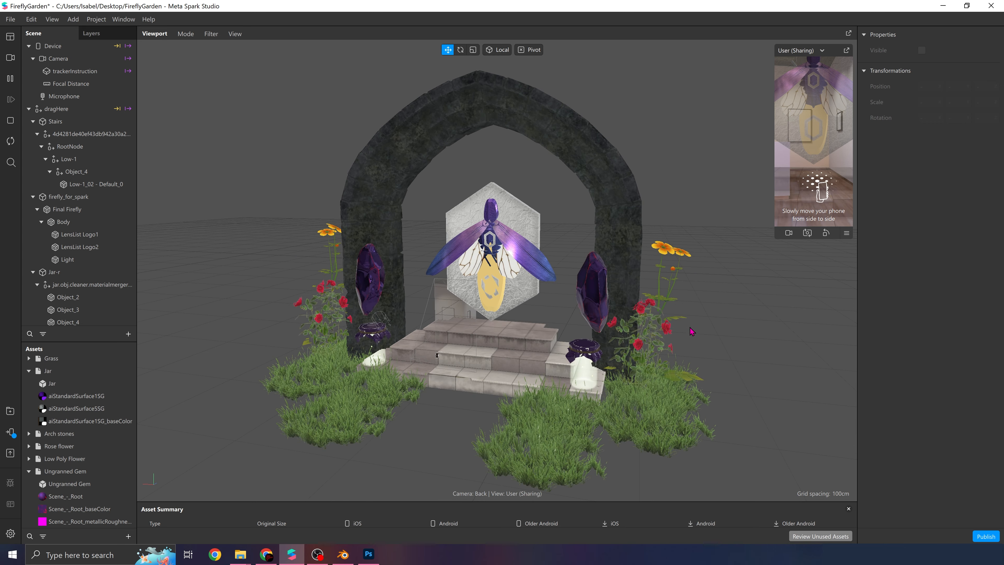
pyautogui.click(598, 286)
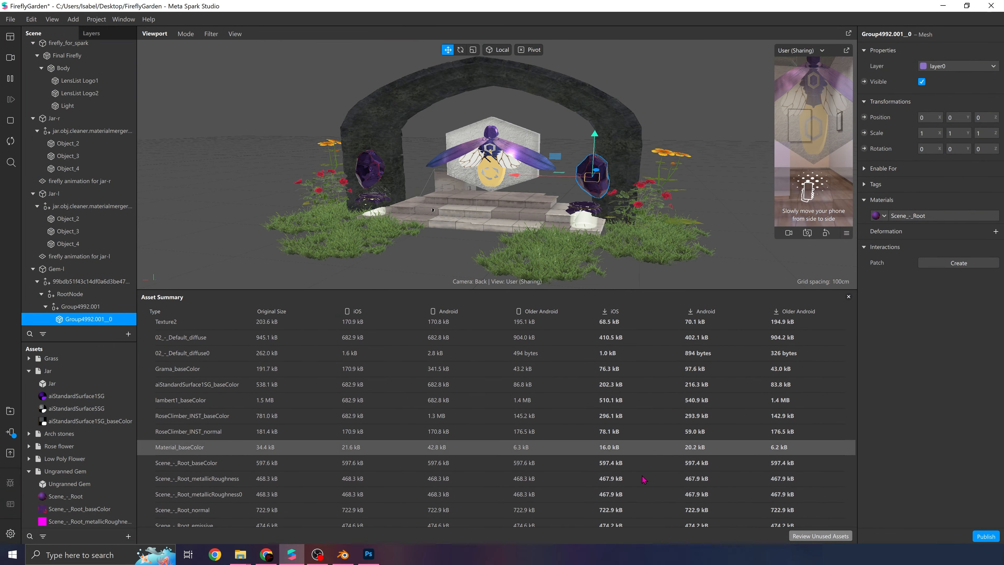
pyautogui.scroll(3, 616, 408)
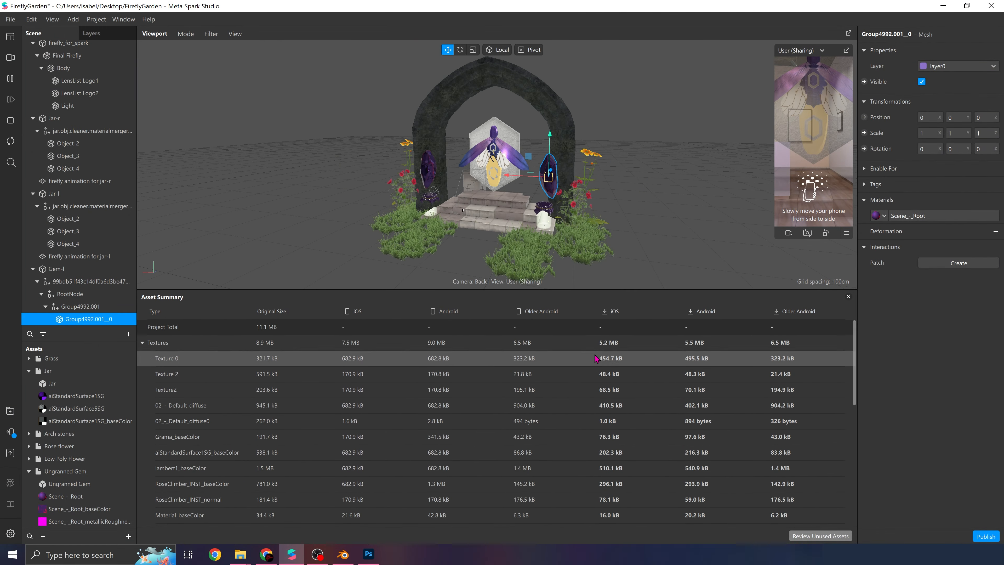
pyautogui.click(602, 343)
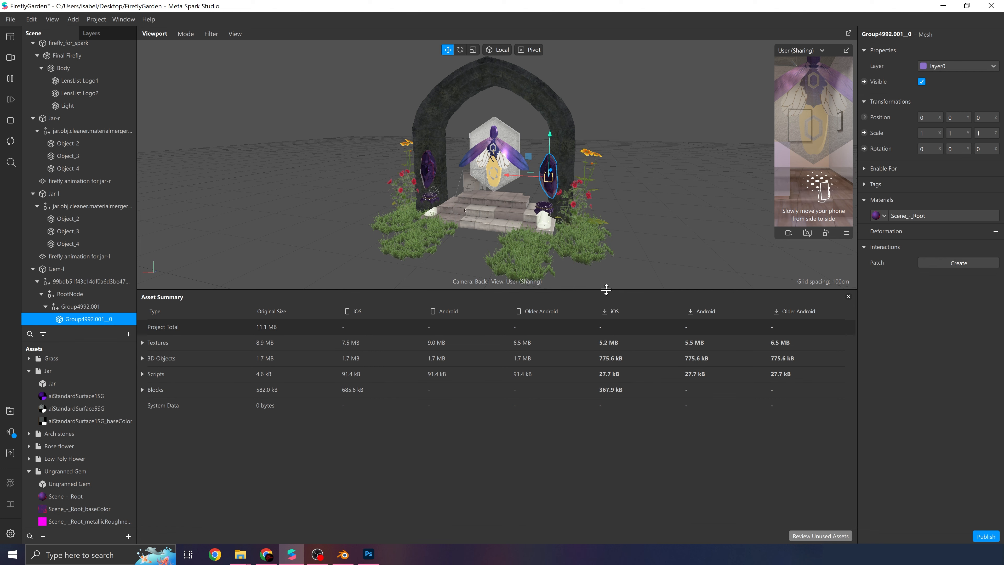
pyautogui.click(609, 345)
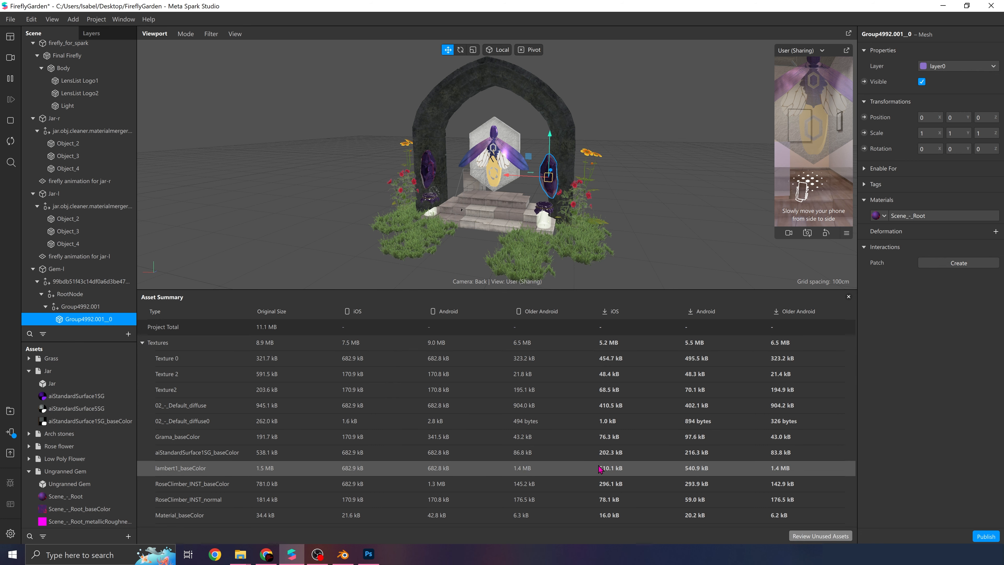
pyautogui.scroll(-2, 604, 471)
pyautogui.scroll(-2, 604, 471)
# Step: Select the gem's Scene_-_Root_baseColor texture, switch to Photoshop and commit the texture as a placed layer in Untitled-1
pyautogui.click(604, 399)
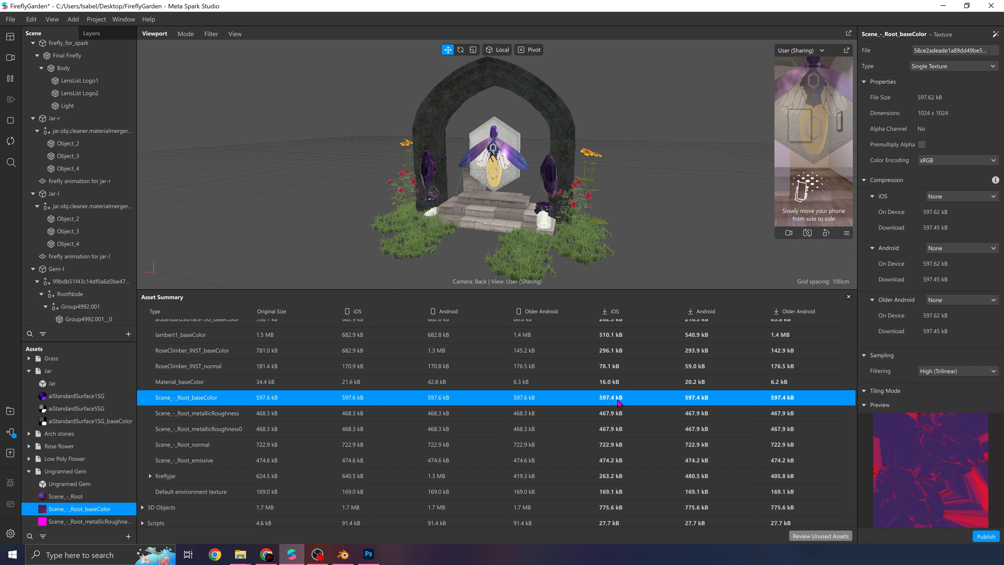
pyautogui.click(369, 554)
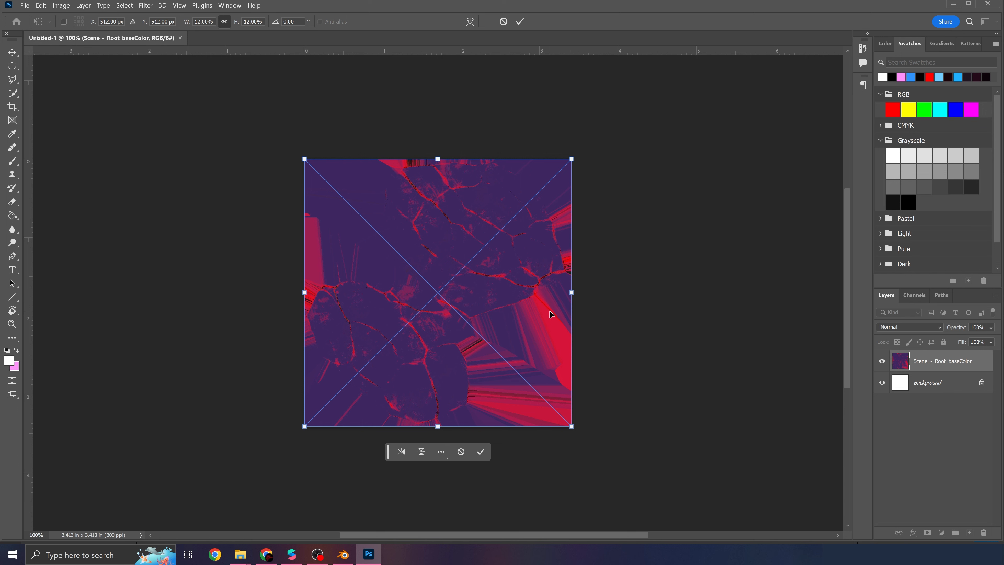
pyautogui.press('Return')
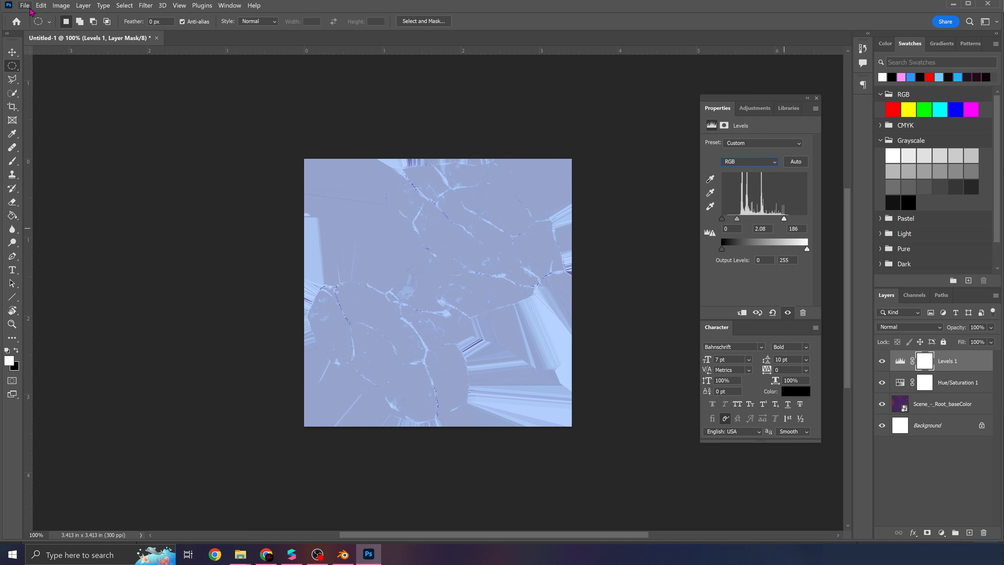
# Step: Export the recoloured gem texture as a PNG named gembase into the scene(7) textures folder
pyautogui.click(25, 6)
pyautogui.moveTo(35, 181)
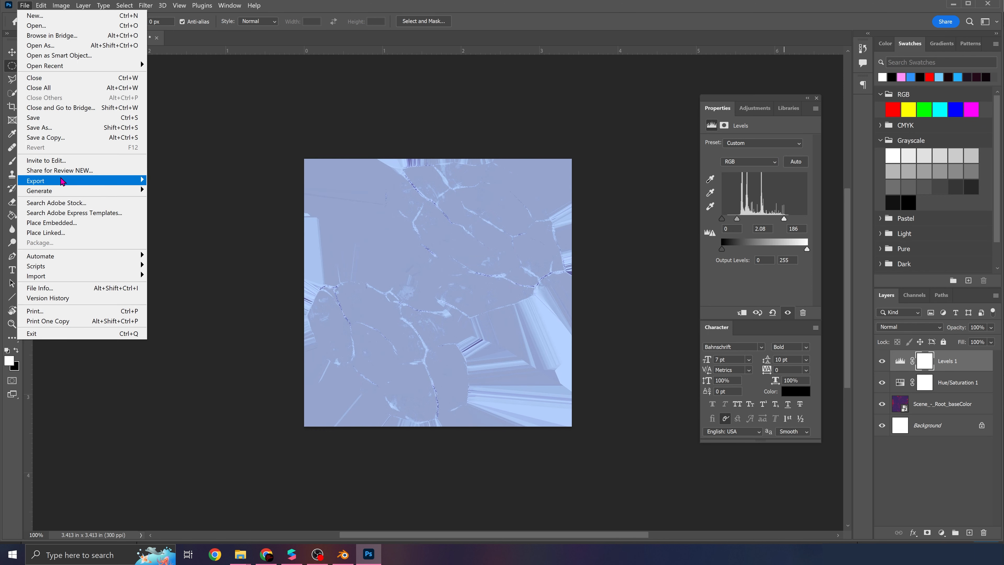
pyautogui.click(186, 190)
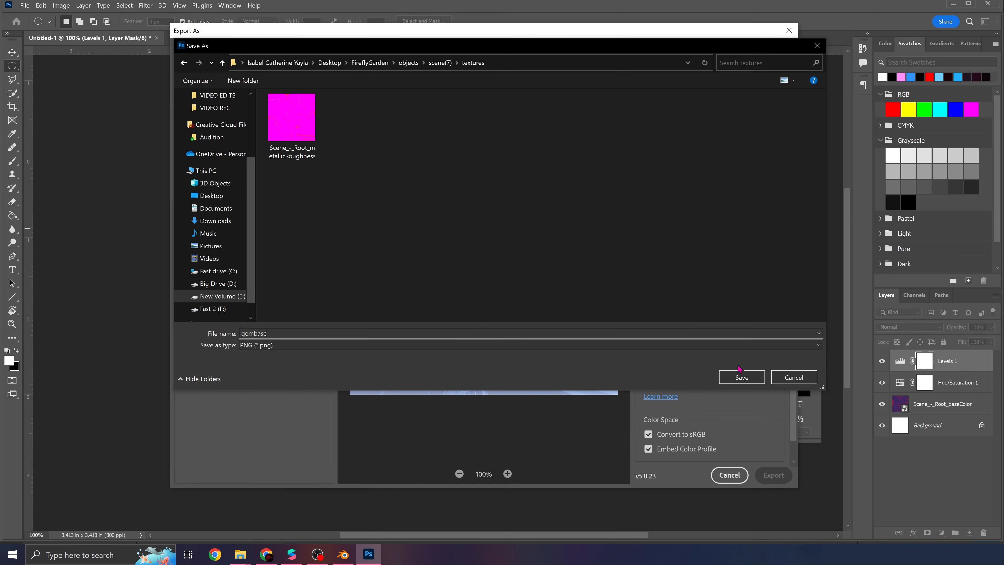
pyautogui.click(740, 376)
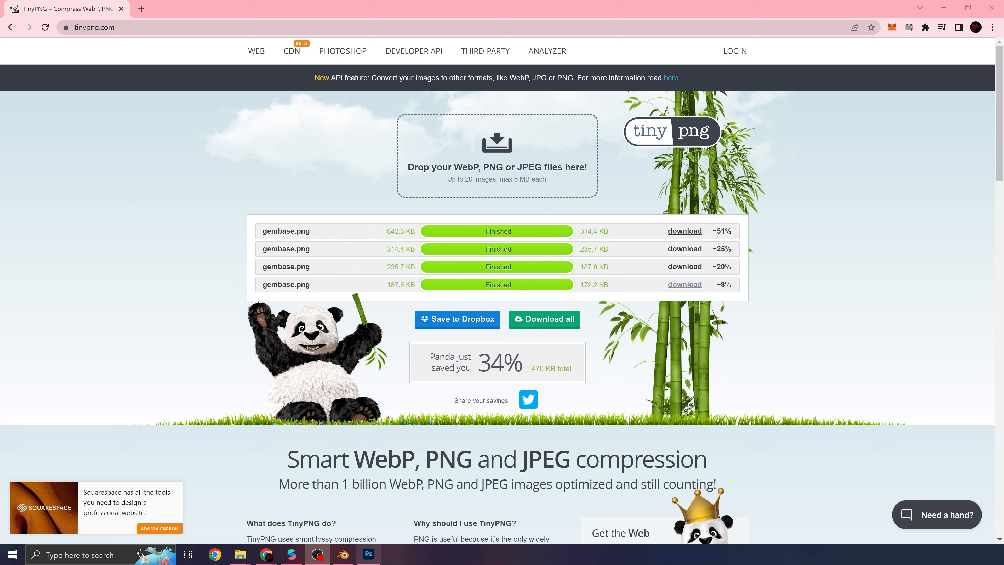
# Step: Switch to Meta Spark Studio and replace the gem's Scene_-_Root_baseColor texture with gembase
pyautogui.click(291, 554)
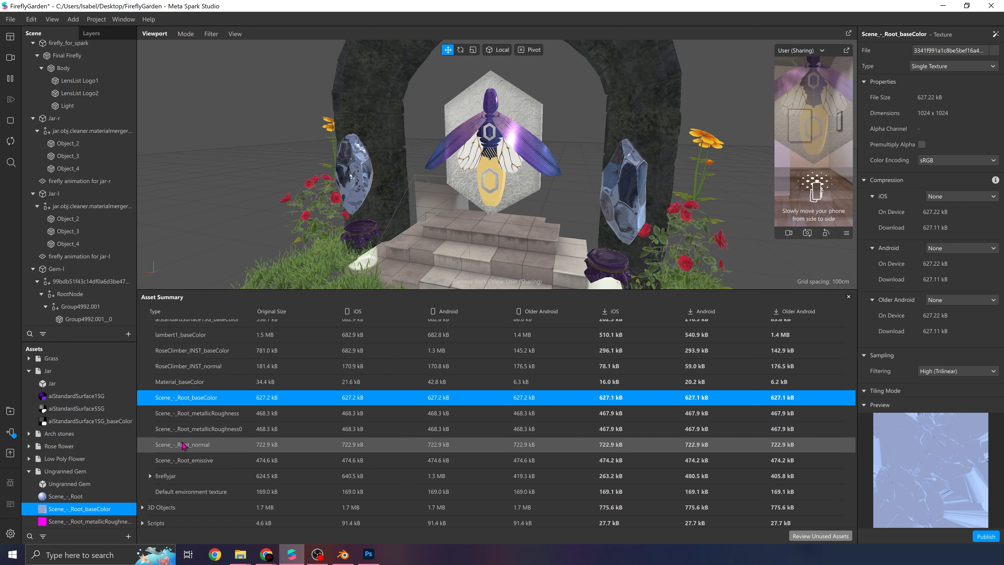
pyautogui.rightClick(81, 508)
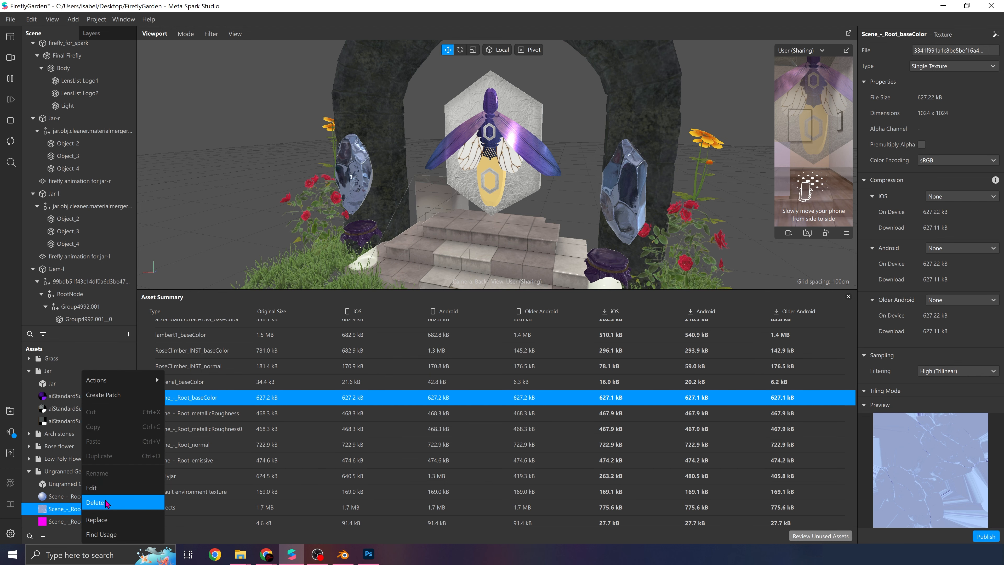
pyautogui.click(102, 520)
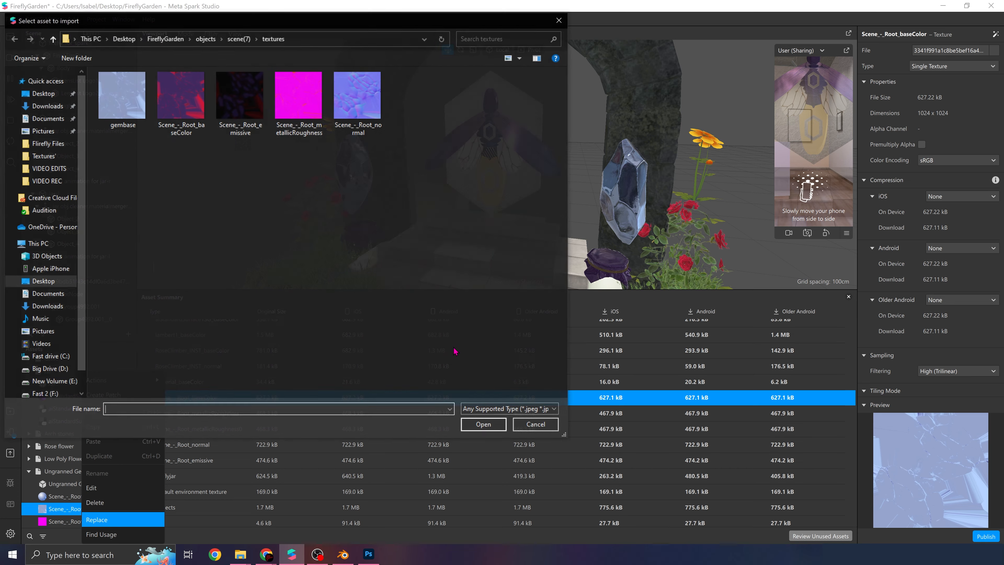
pyautogui.doubleClick(120, 107)
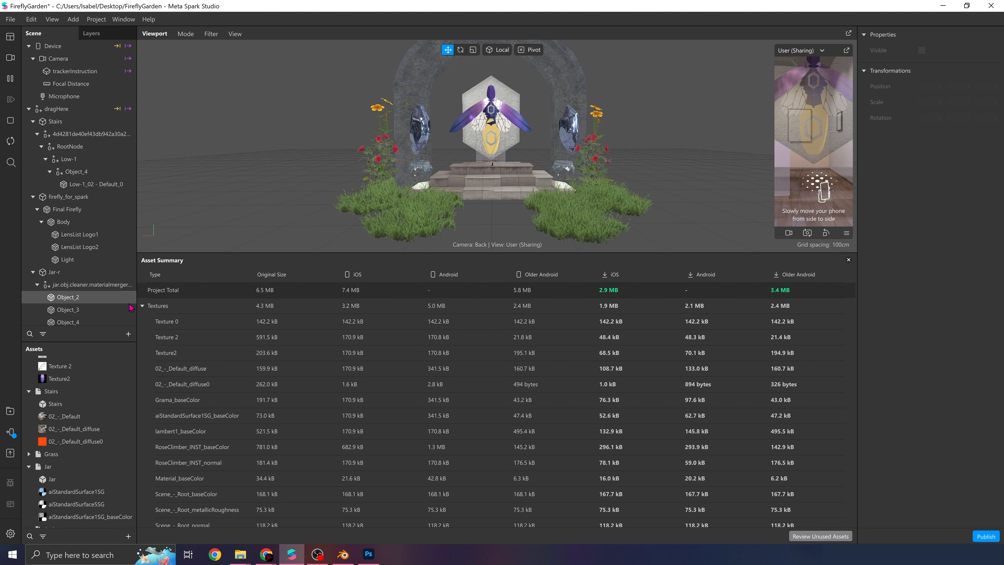
# Step: Collapse the Textures group in the asset summary and add a Spin animation to Gem-r
pyautogui.click(142, 305)
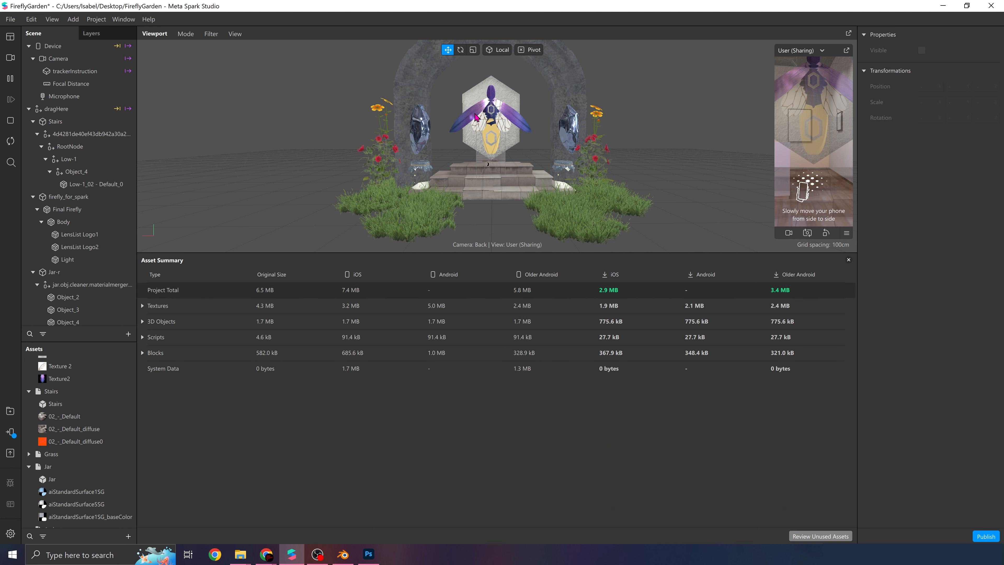
pyautogui.scroll(3, 459, 166)
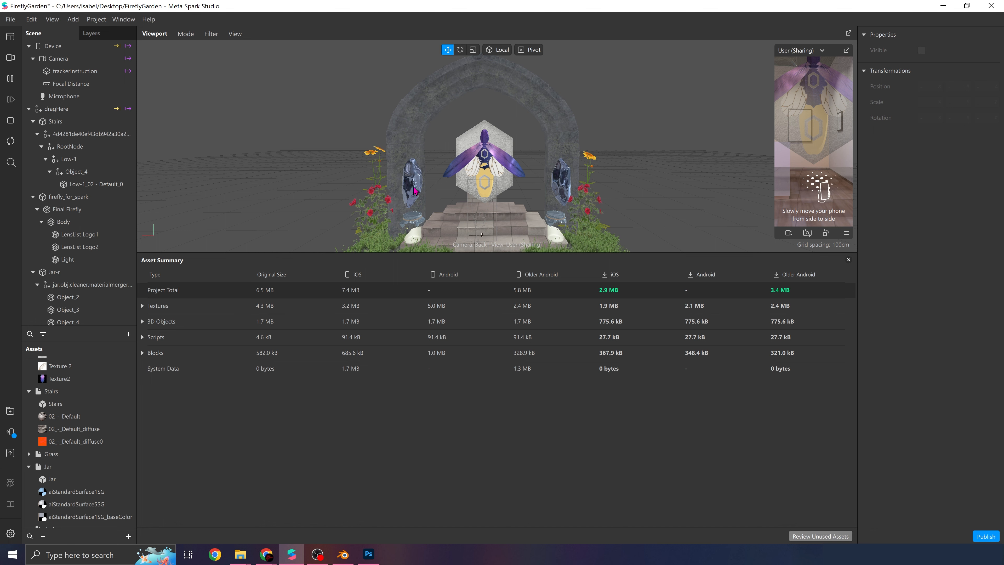
pyautogui.click(566, 184)
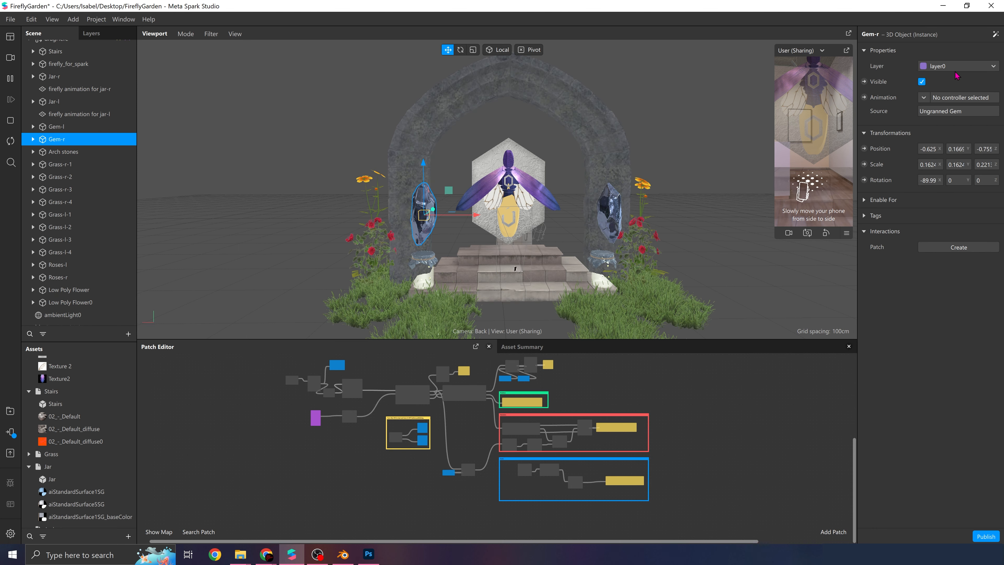
pyautogui.click(995, 35)
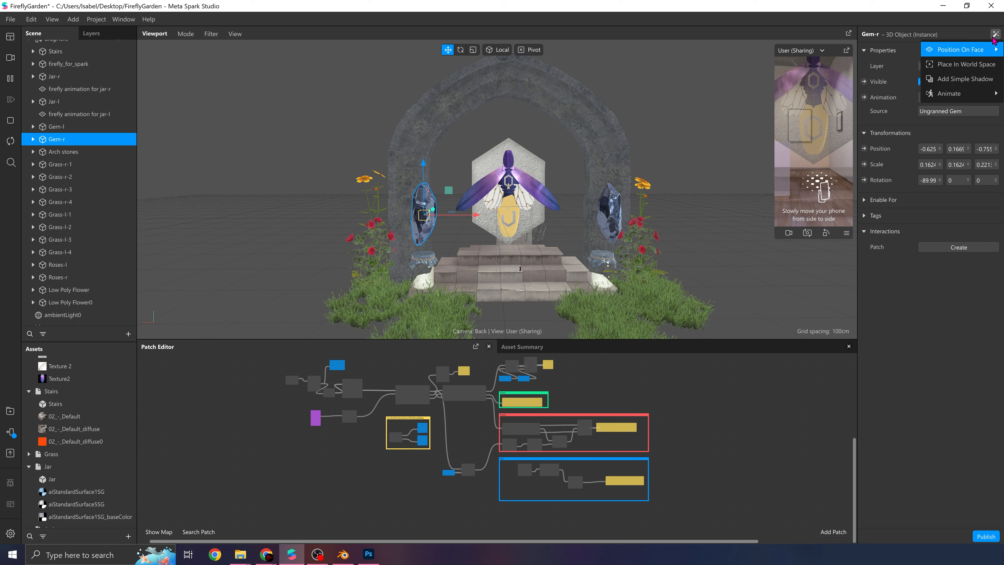
pyautogui.moveTo(953, 95)
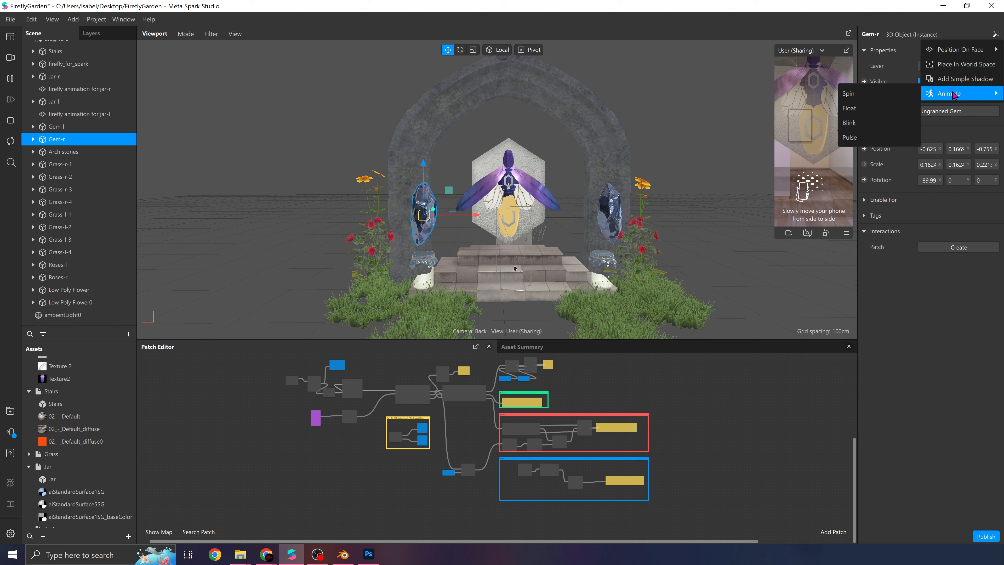
pyautogui.click(850, 94)
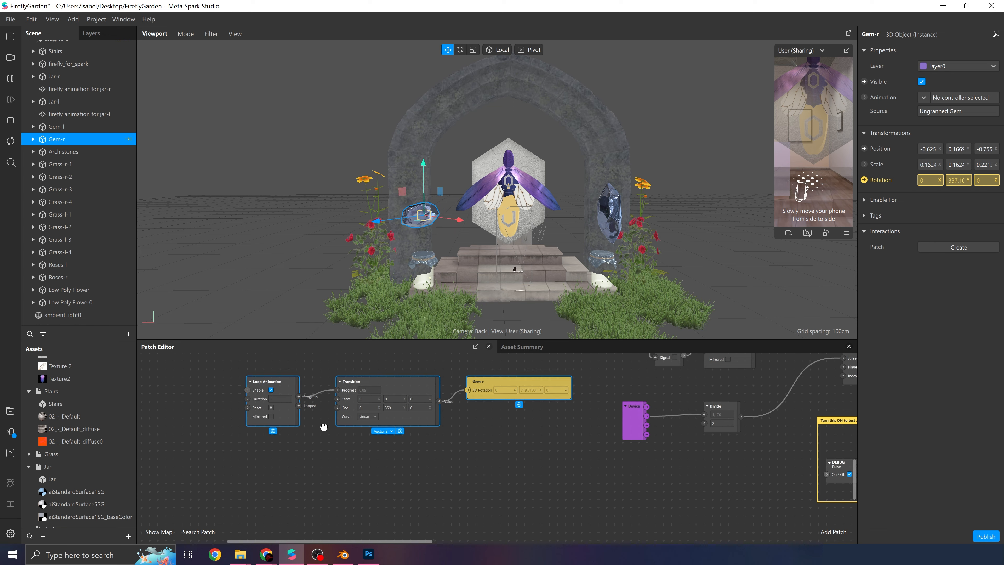
# Step: Set the Loop Animation duration of Gem-r's spin to 10
pyautogui.doubleClick(418, 432)
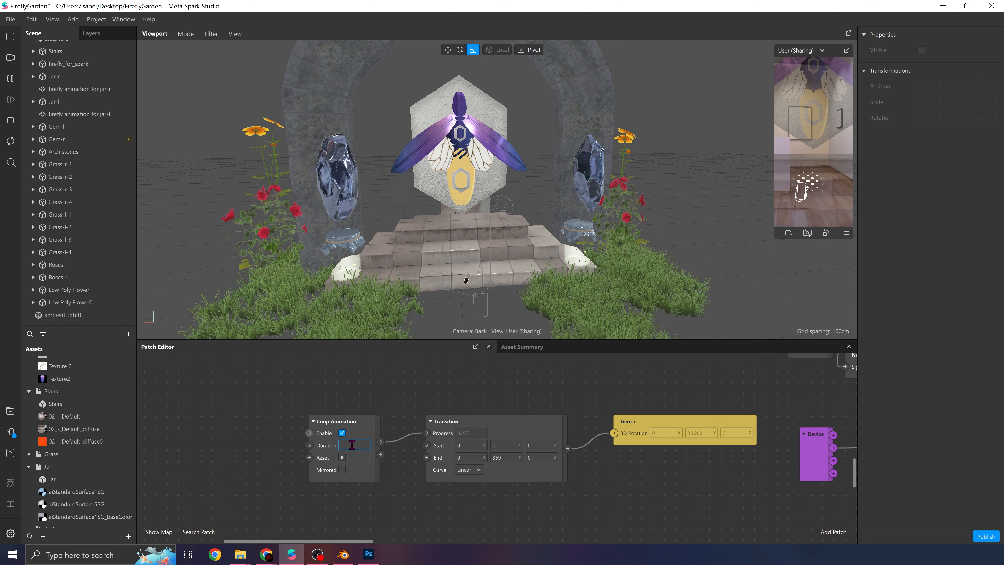
pyautogui.press('Return')
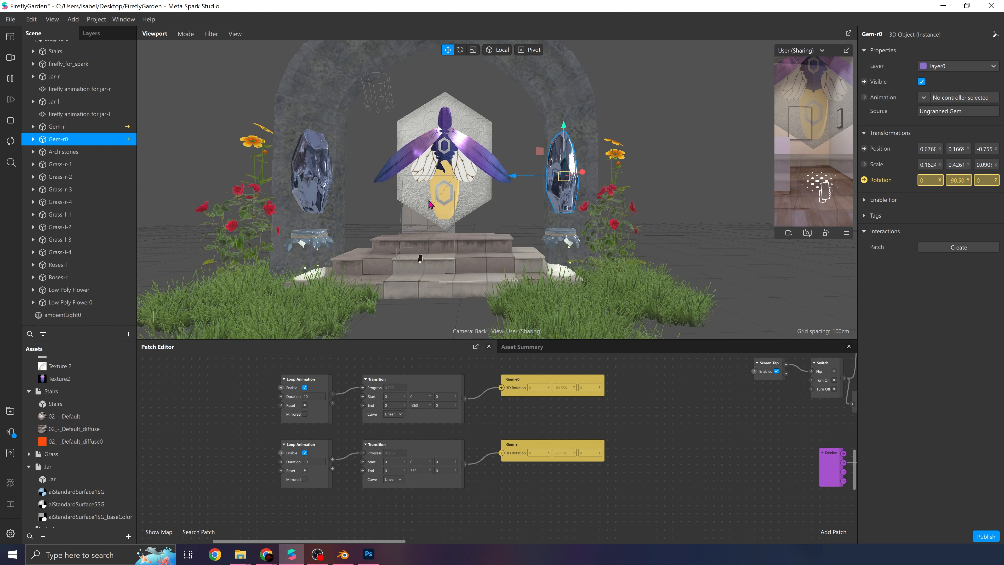
pyautogui.moveTo(415, 194); pyautogui.dragTo(454, 222, button='middle')
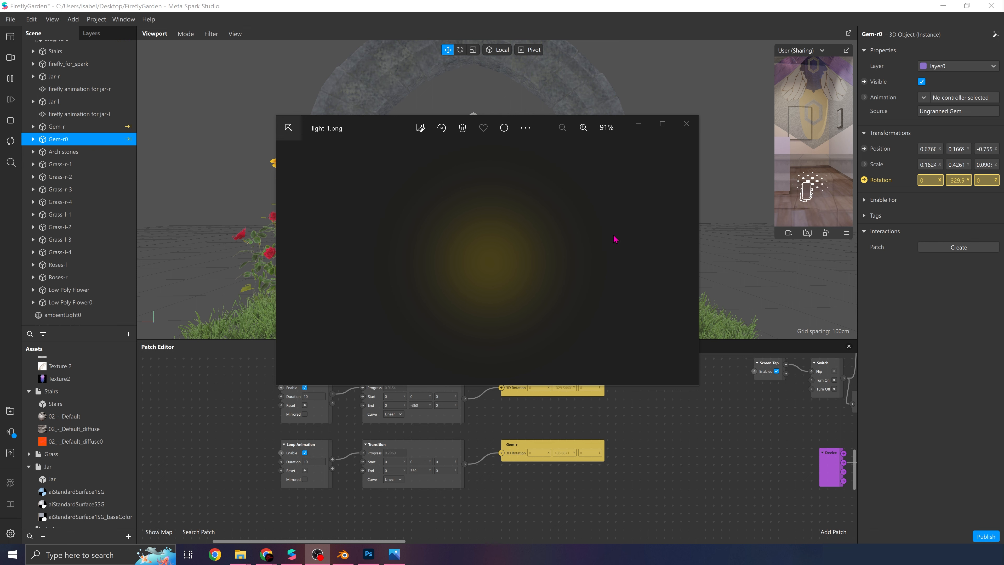
# Step: Look through the numbered yellow light PNG frames in the image viewer
pyautogui.click(611, 281)
pyautogui.press('Right')
pyautogui.press('Right')
pyautogui.press('Right')
pyautogui.press('Right')
pyautogui.press('Right')
pyautogui.press('Right')
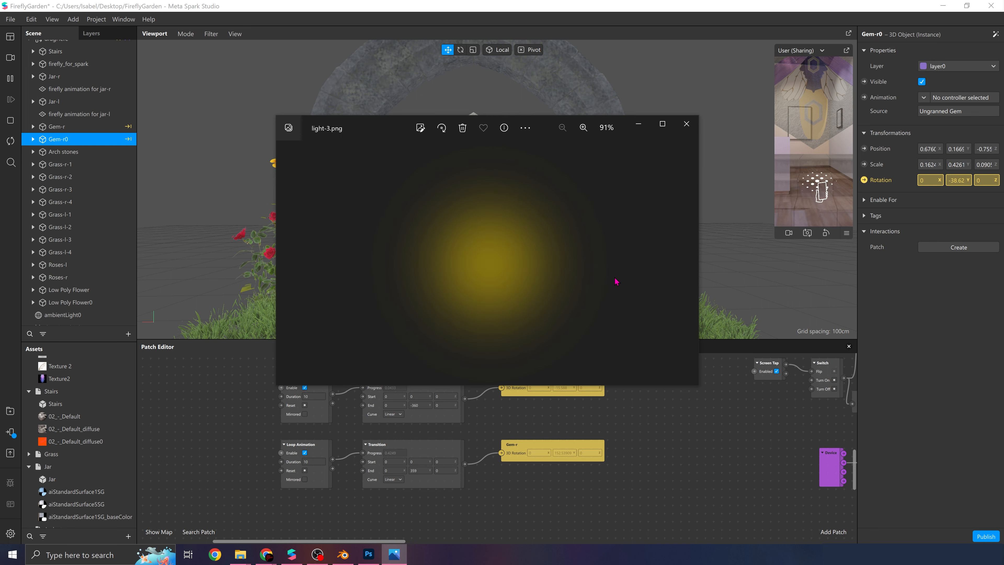
pyautogui.press('Left')
pyautogui.press('Left')
pyautogui.press('Left')
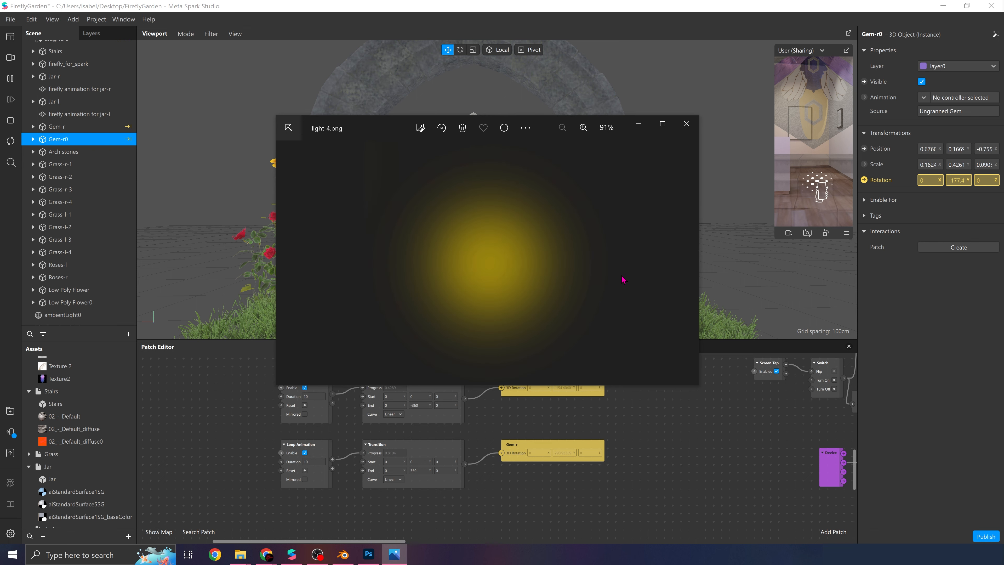
pyautogui.press('Right')
pyautogui.press('Right')
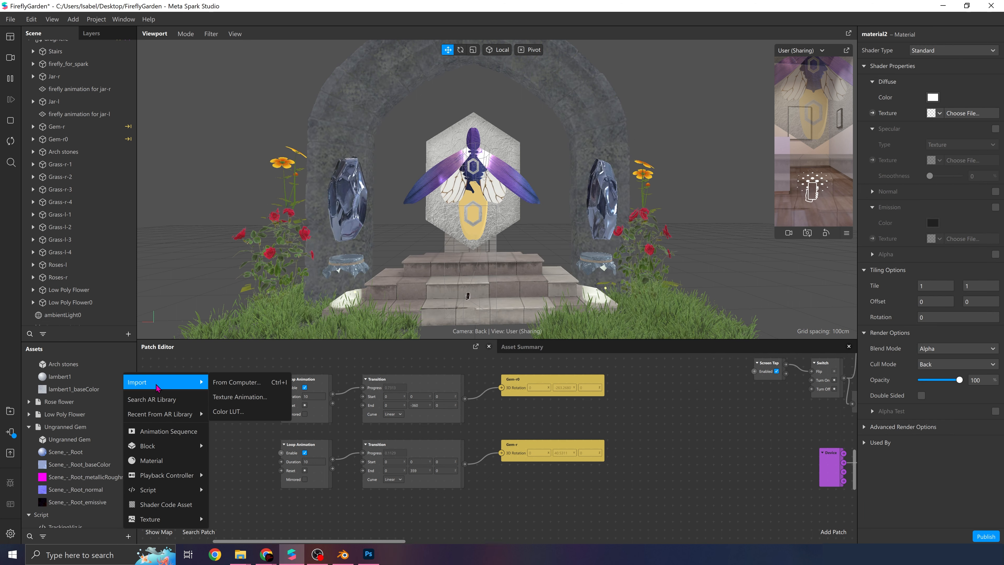
# Step: Load the frames light-1 to light-7 from the Single Light folder into a new texture animation import
pyautogui.click(237, 398)
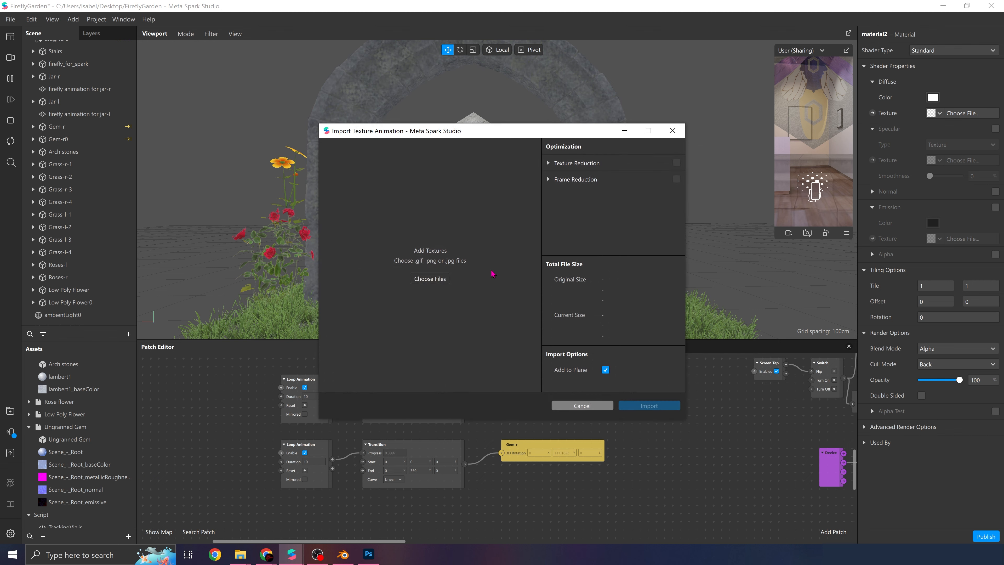
pyautogui.click(438, 283)
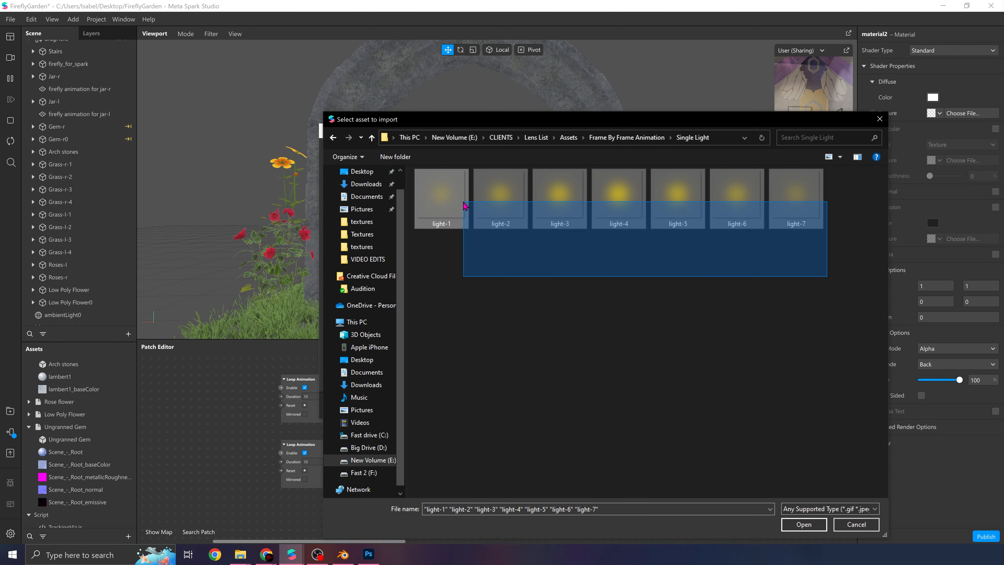
pyautogui.moveTo(829, 278); pyautogui.dragTo(433, 193)
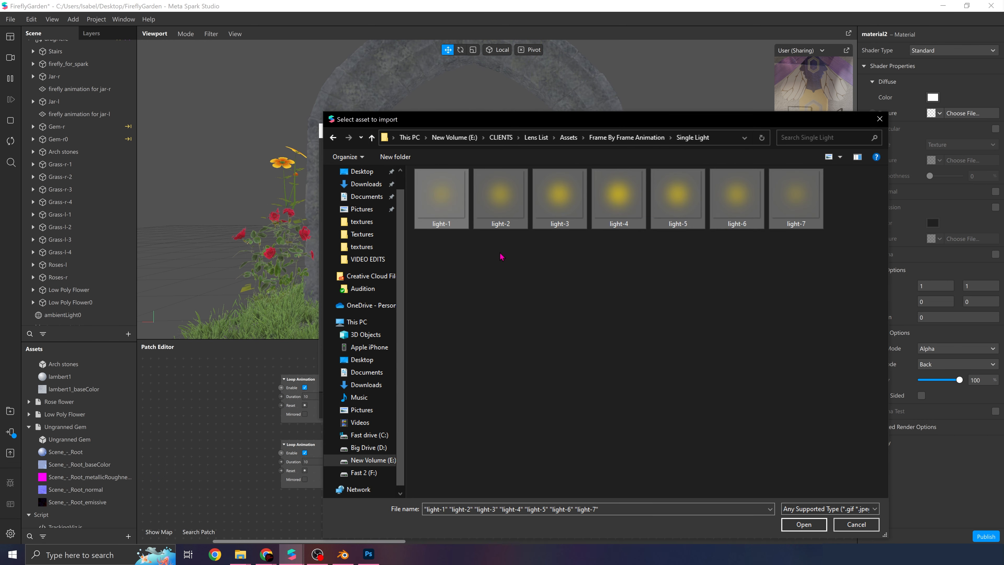
pyautogui.click(805, 529)
# Step: Import the light animation onto a plane with texture reduction at max size 512 and quality 50, plus Medium frame reduction
pyautogui.click(677, 163)
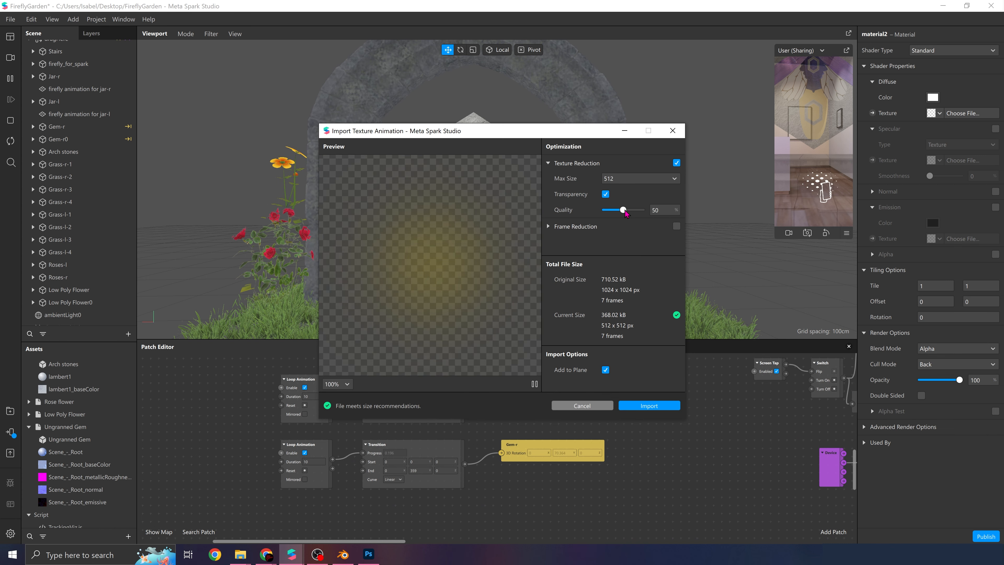
pyautogui.click(575, 228)
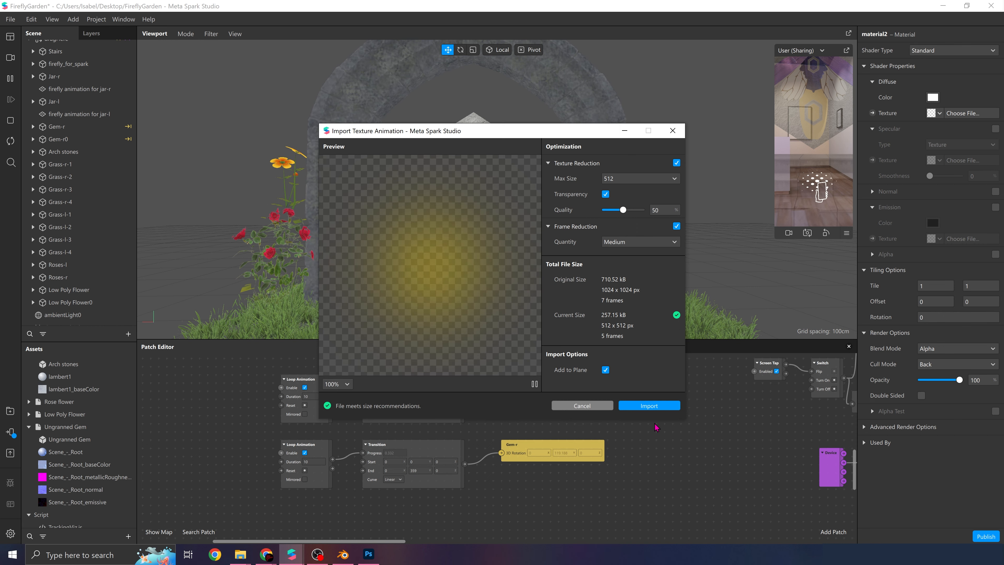
pyautogui.click(649, 405)
# Step: Review the lightAnimationSequence asset and create a new material using it as the diffuse texture
pyautogui.scroll(-10, 78, 494)
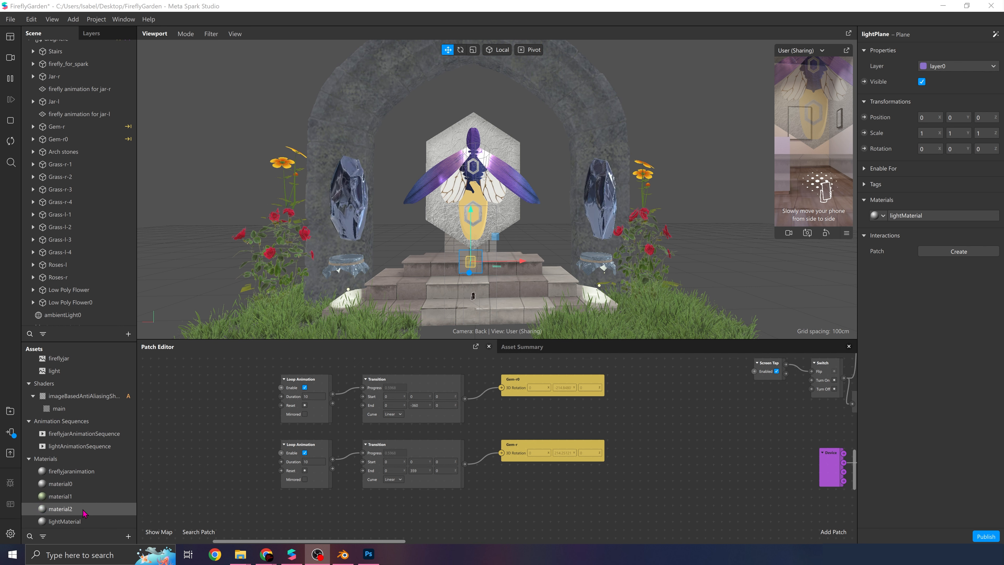
pyautogui.click(79, 446)
pyautogui.click(946, 128)
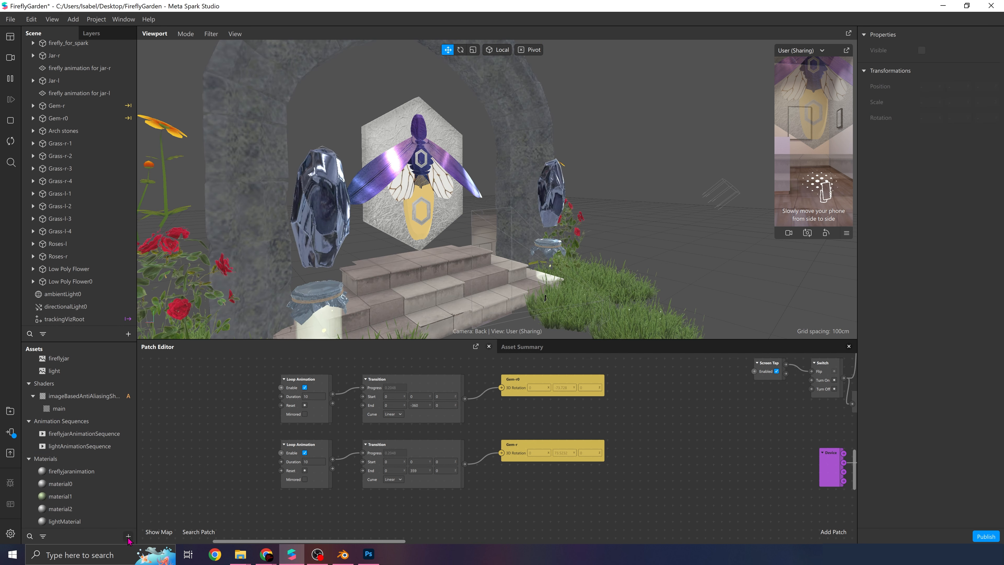
pyautogui.click(129, 537)
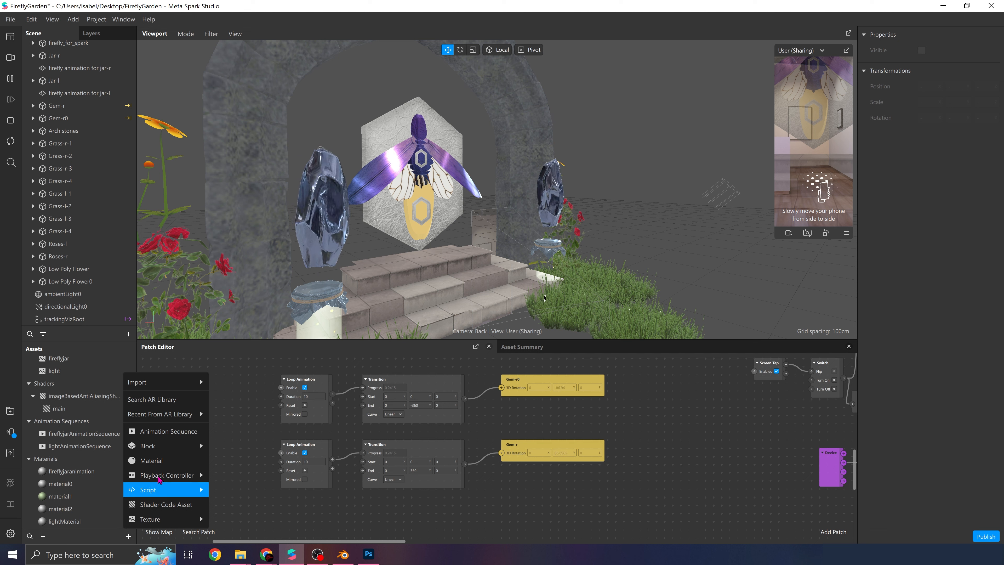
pyautogui.click(173, 464)
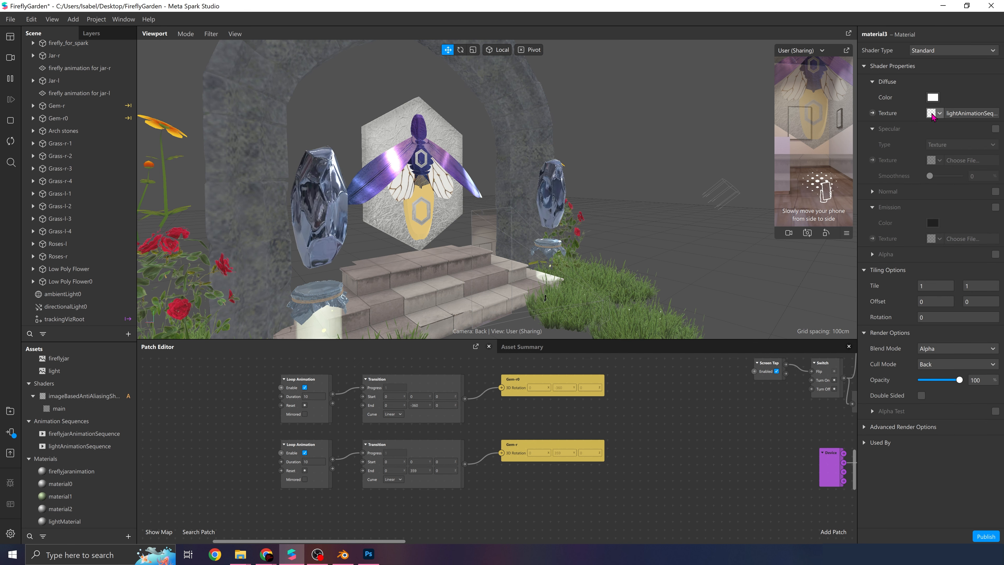
# Step: Rename the new material material3 as flashinglights
pyautogui.scroll(-1, 68, 510)
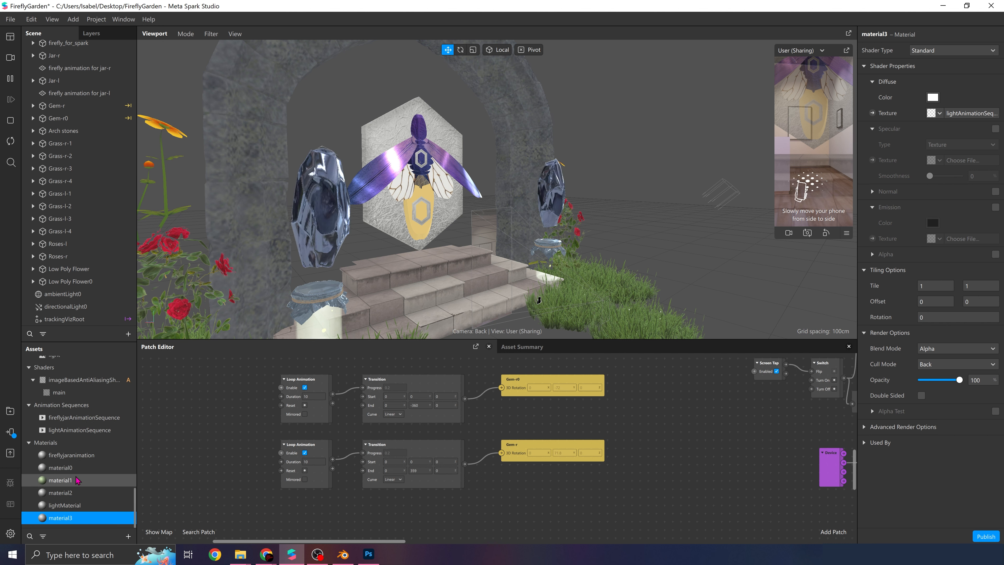
pyautogui.doubleClick(63, 522)
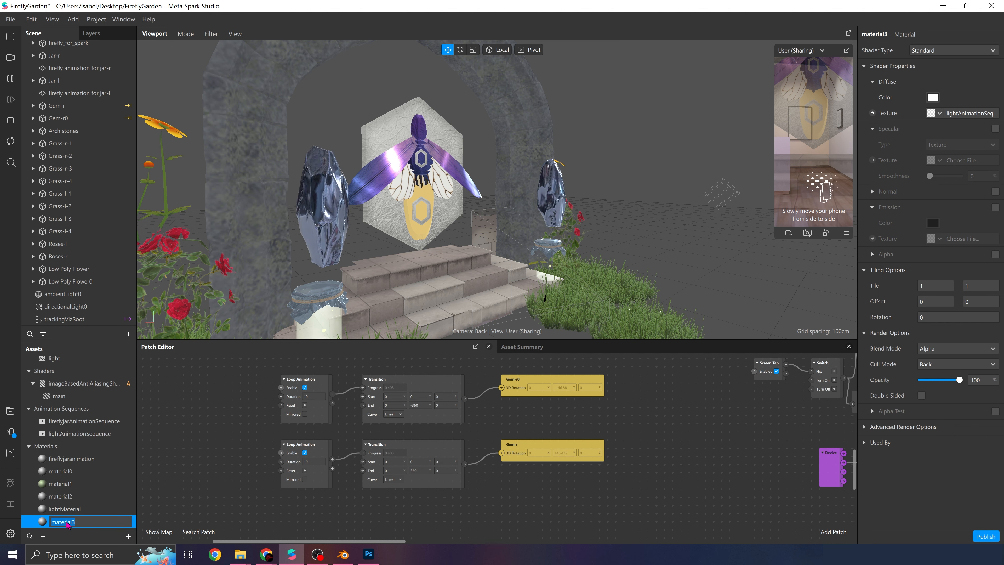
pyautogui.write('flashinglights')
pyautogui.press('Return')
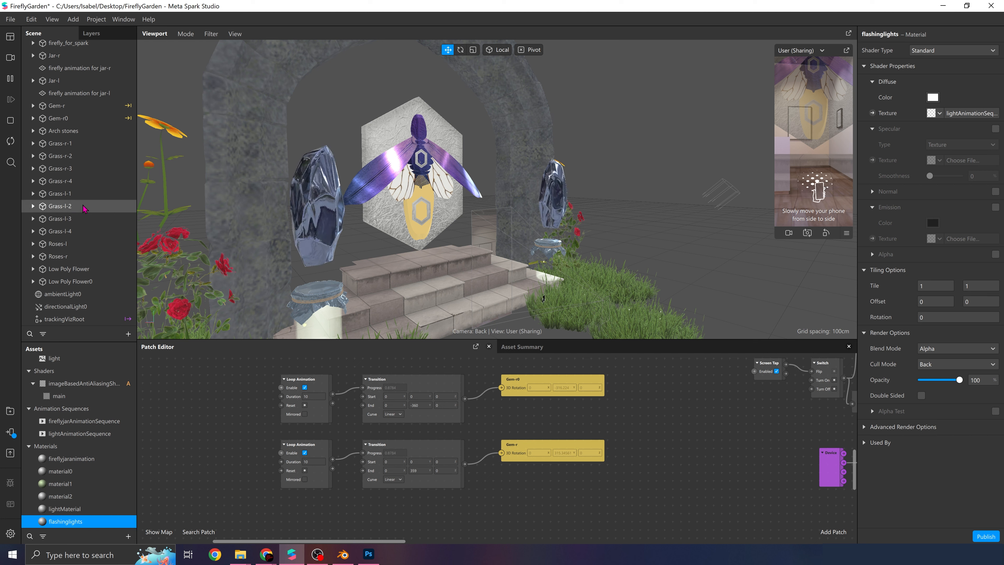
# Step: Add a particle system under dragHere and assign it the flashinglights material
pyautogui.scroll(2, 88, 97)
pyautogui.click(79, 89)
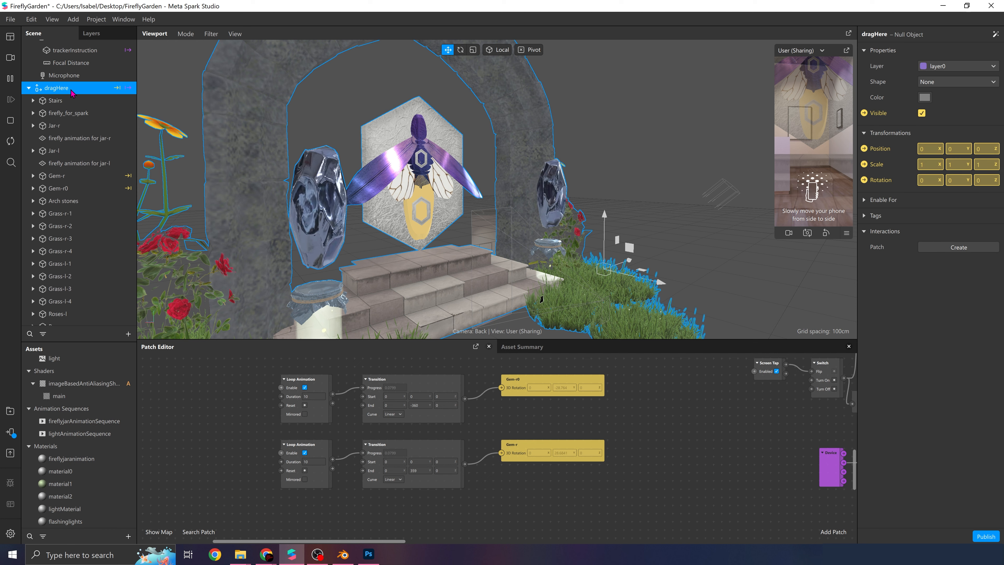
pyautogui.rightClick(71, 90)
pyautogui.moveTo(95, 99)
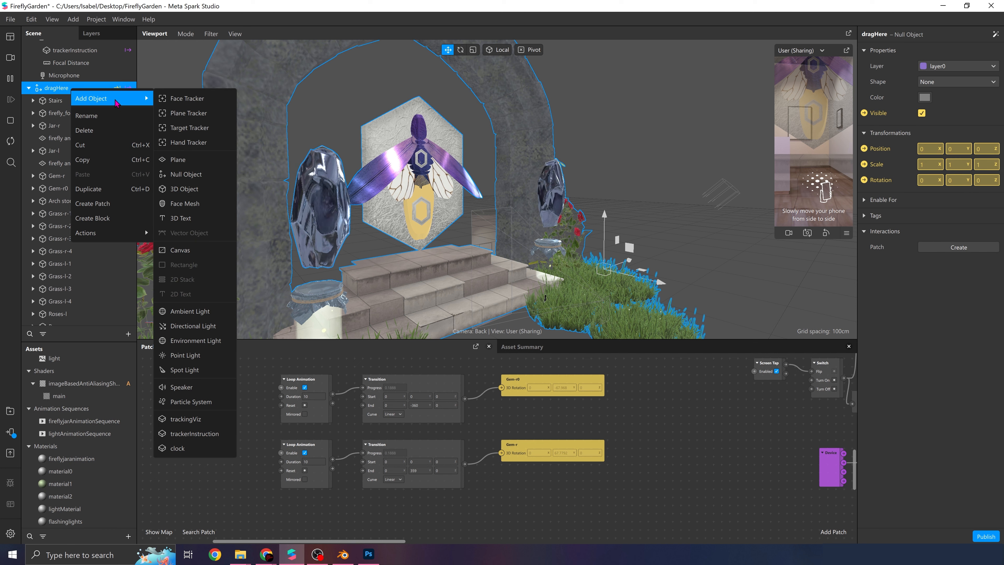
pyautogui.click(191, 401)
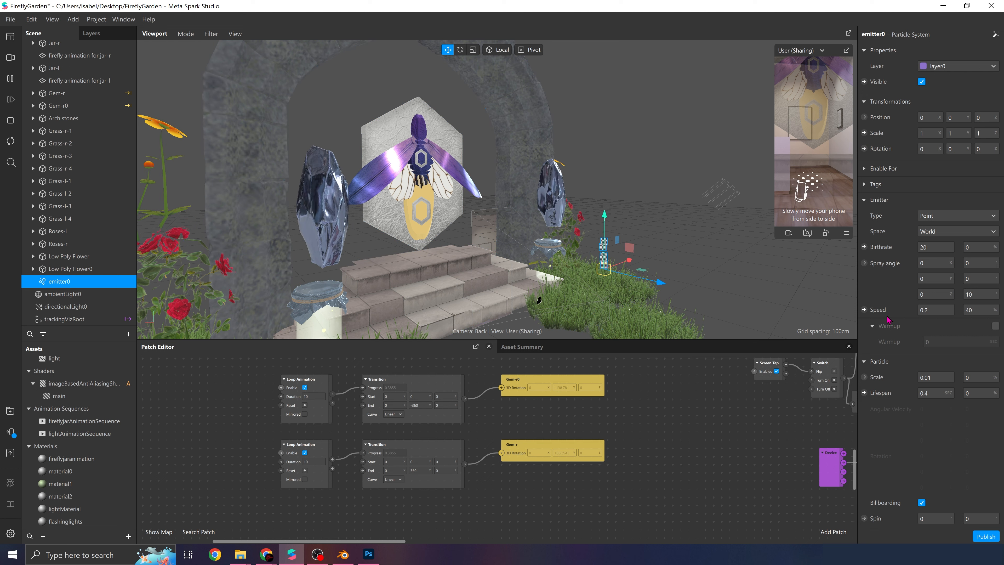
pyautogui.click(995, 382)
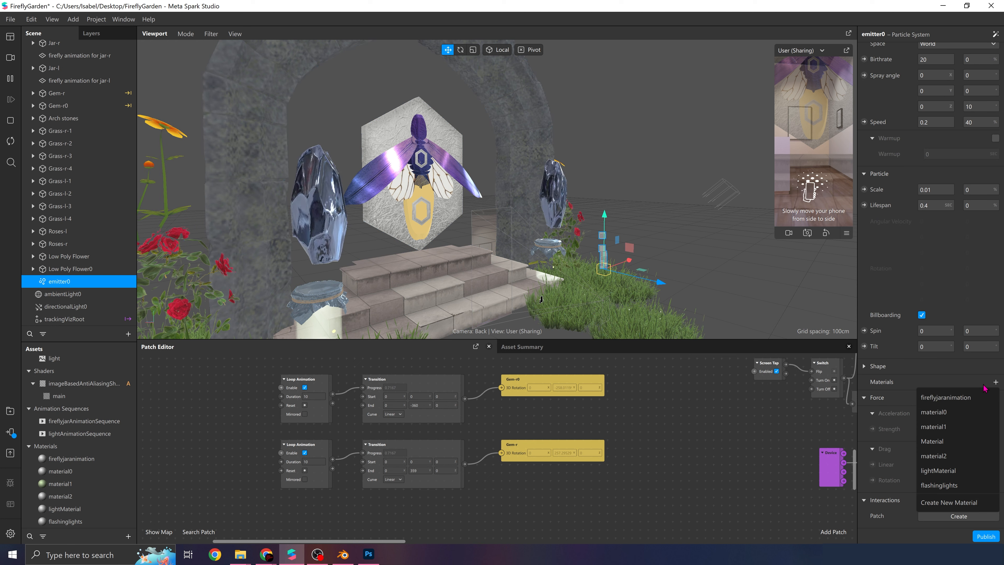
pyautogui.click(942, 490)
# Step: Set the emitter to Ring with radius 0.1 and 7, birthrate 30, spray angles 0/50, 0/0 and 10/10, and speed 0.01
pyautogui.moveTo(661, 282); pyautogui.dragTo(646, 284)
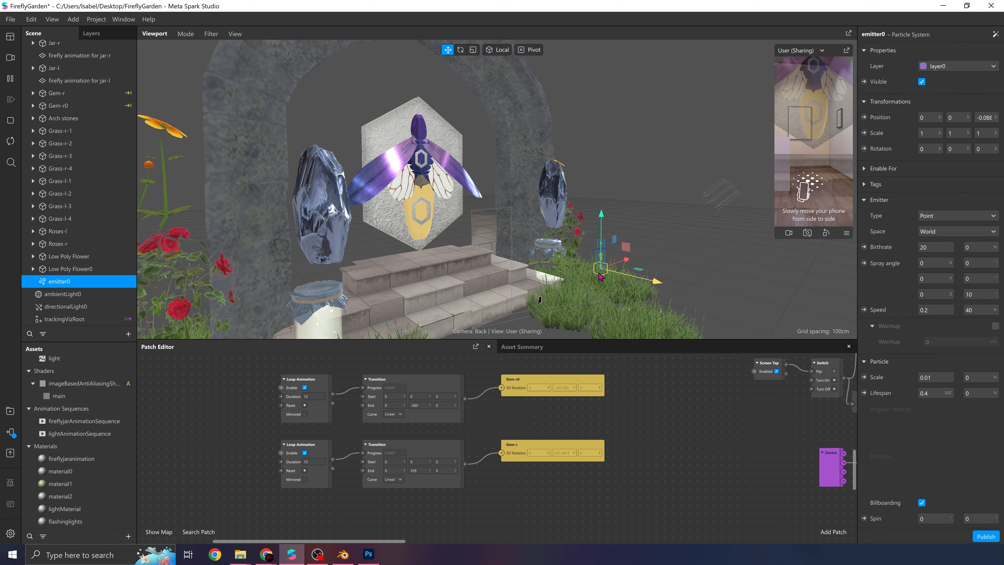
pyautogui.click(957, 215)
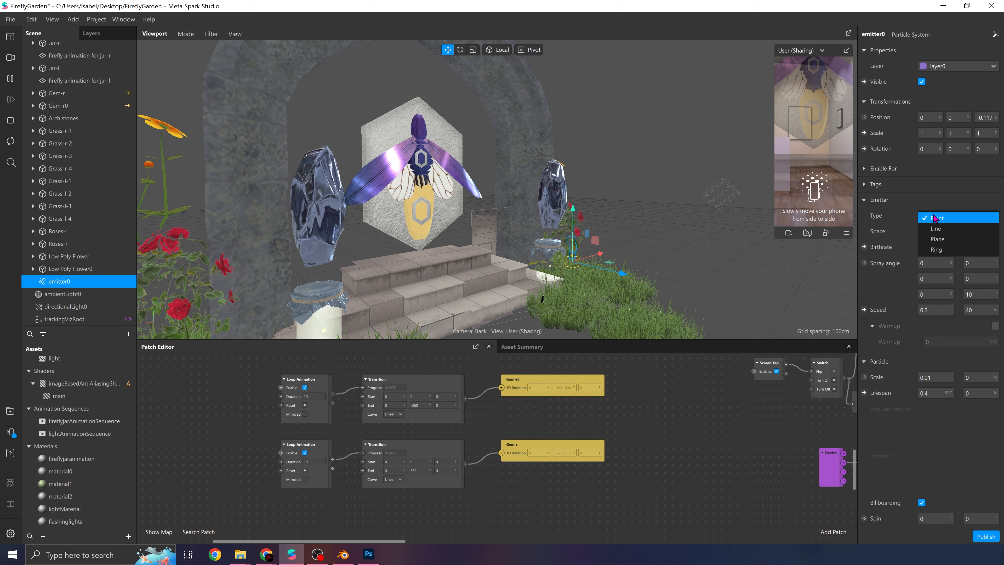
pyautogui.click(930, 253)
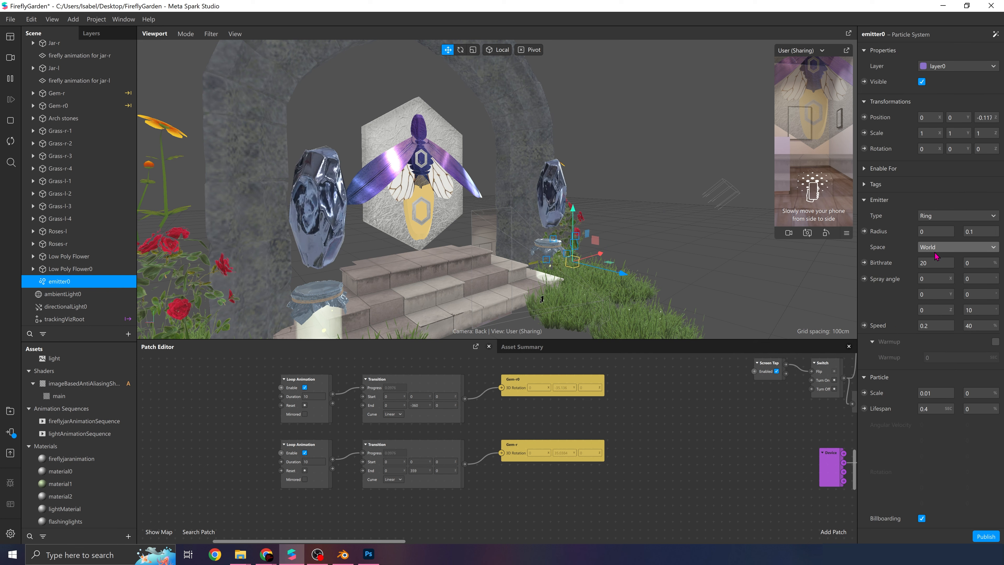
pyautogui.click(930, 232)
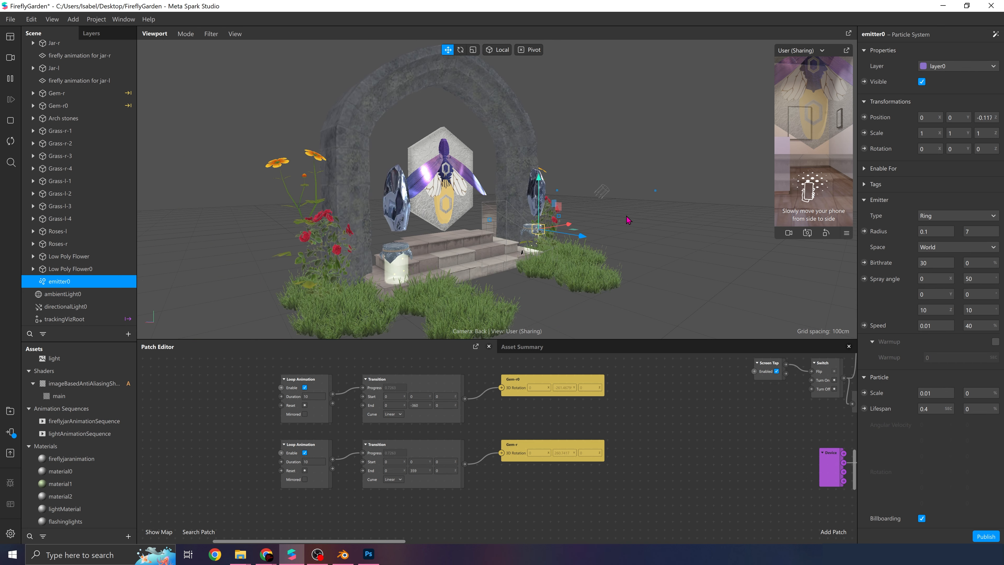
# Step: Move the emitter in front of the firefly at about Y 0.503 and Z -1.051, and check the project size in the asset summary
pyautogui.moveTo(625, 216); pyautogui.dragTo(650, 227, button='right')
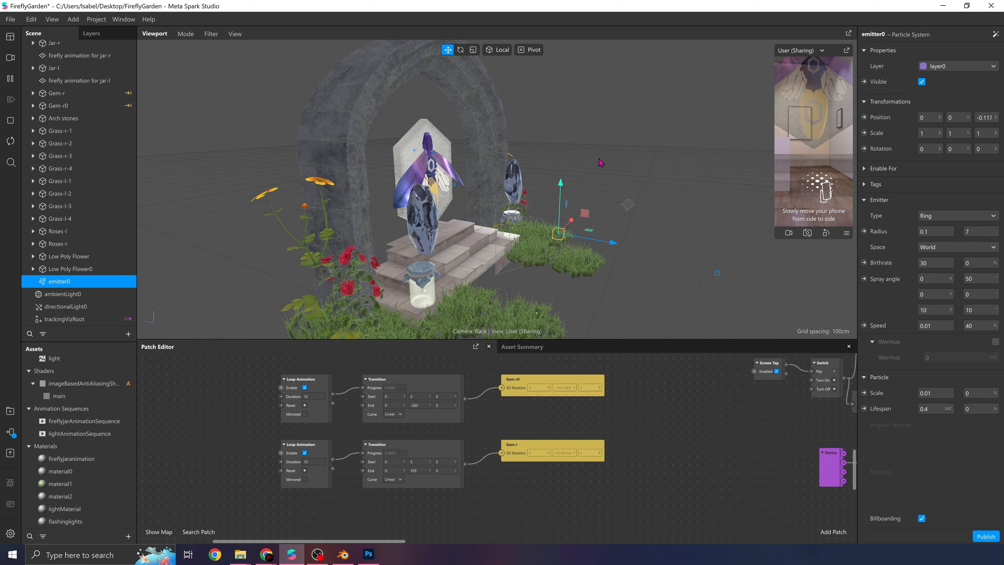
pyautogui.moveTo(600, 162); pyautogui.dragTo(431, 173, button='right')
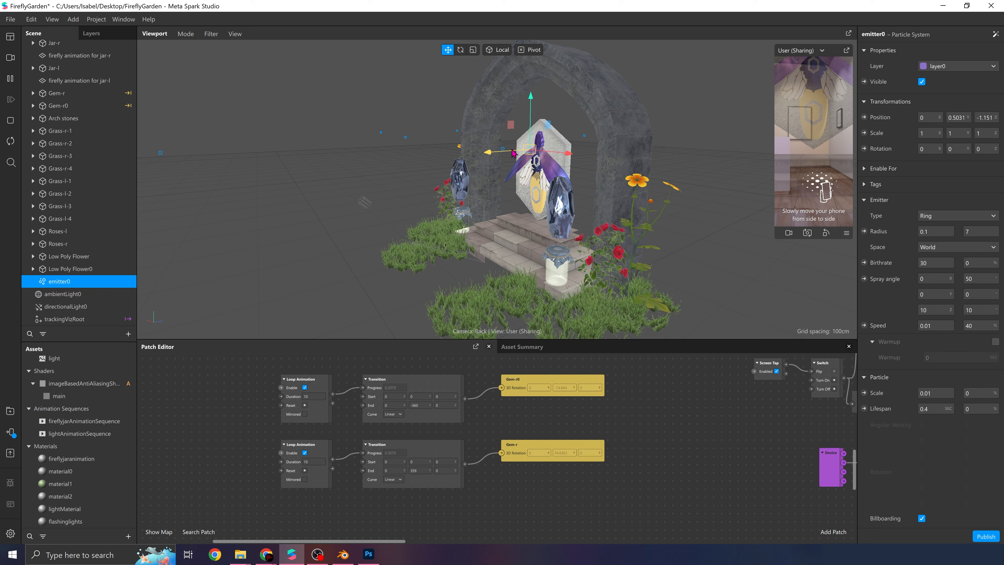
pyautogui.moveTo(505, 156); pyautogui.dragTo(598, 140, button='right')
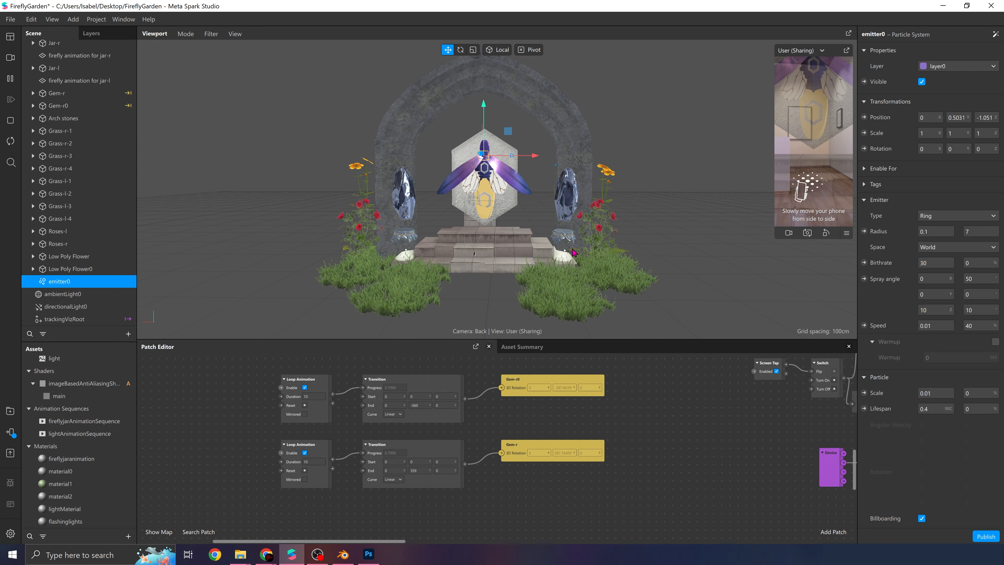
pyautogui.scroll(3, 501, 226)
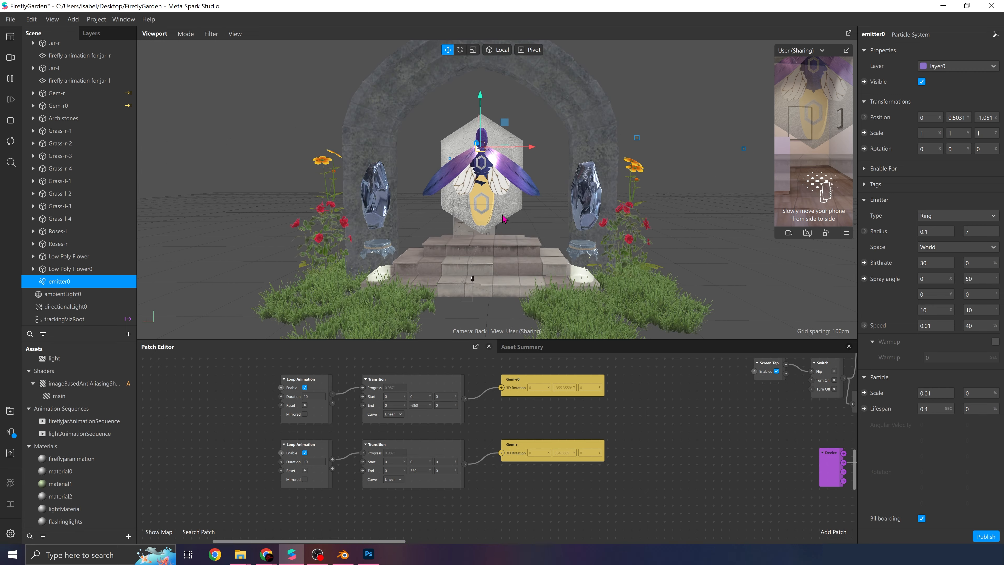
pyautogui.moveTo(502, 225); pyautogui.dragTo(566, 226, button='right')
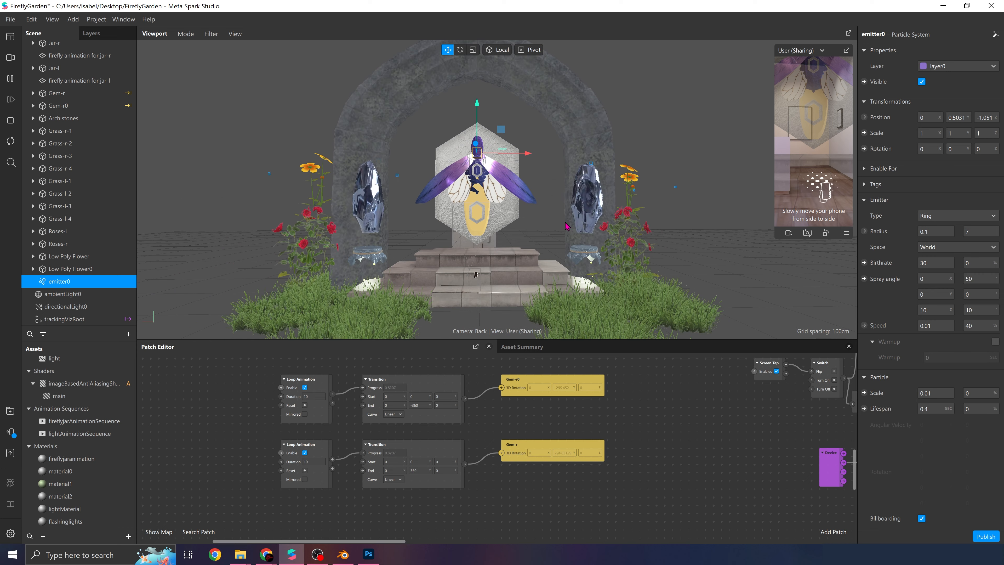
pyautogui.click(540, 349)
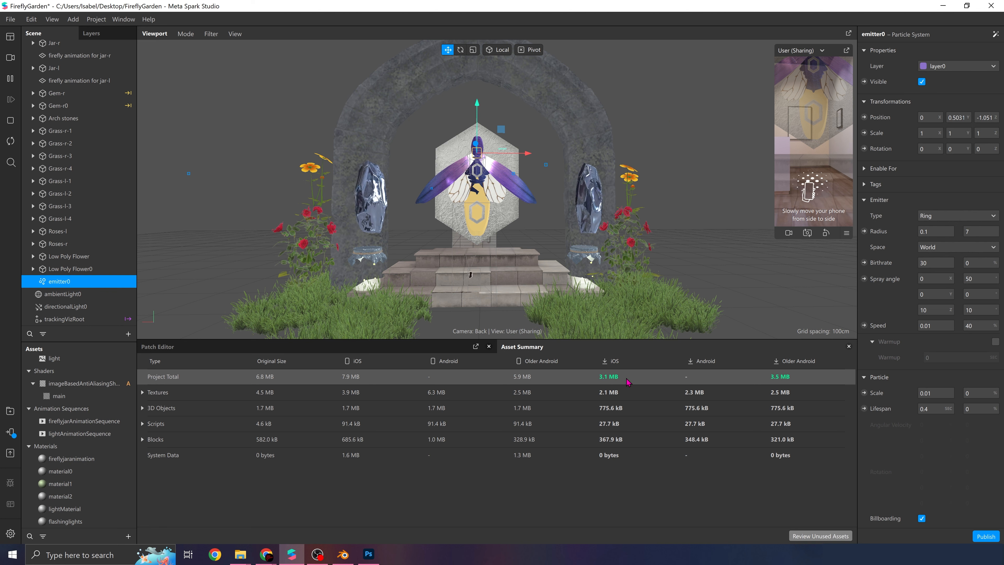
# Step: Add a plane under dragHere and give it the flashinglights material
pyautogui.click(478, 226)
pyautogui.moveTo(475, 227); pyautogui.dragTo(500, 238, button='right')
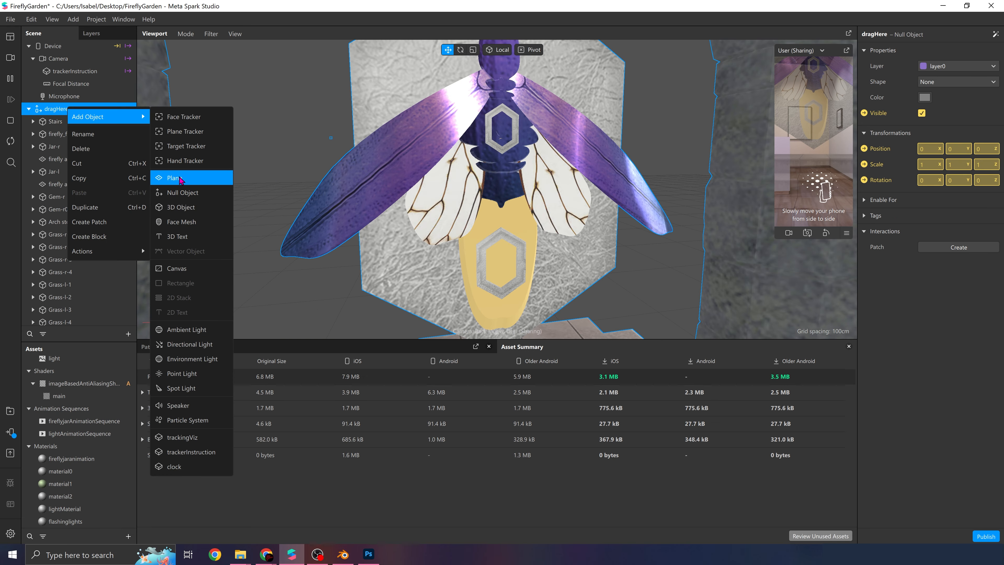
pyautogui.click(174, 179)
pyautogui.scroll(-3, 483, 247)
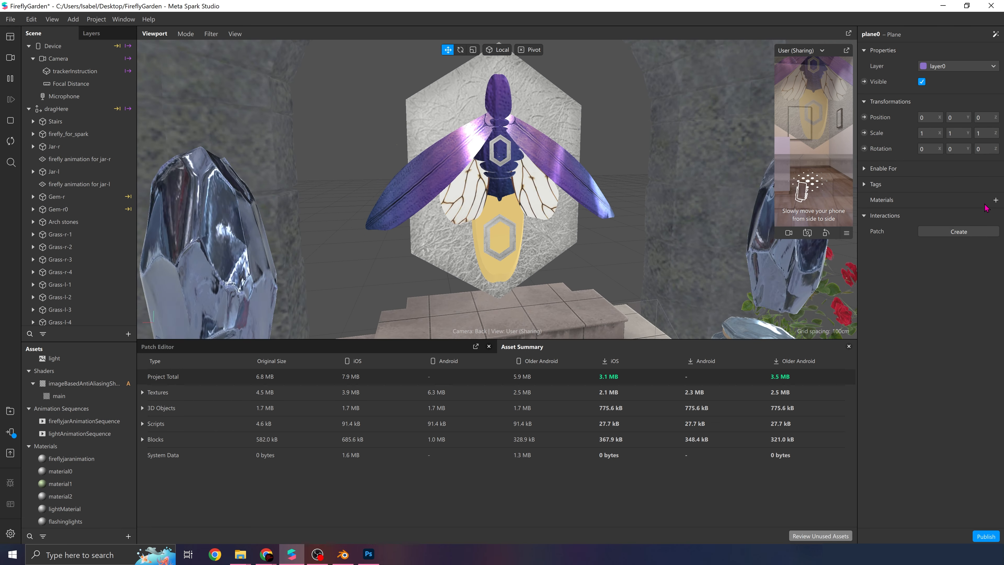
pyautogui.click(995, 200)
pyautogui.click(957, 304)
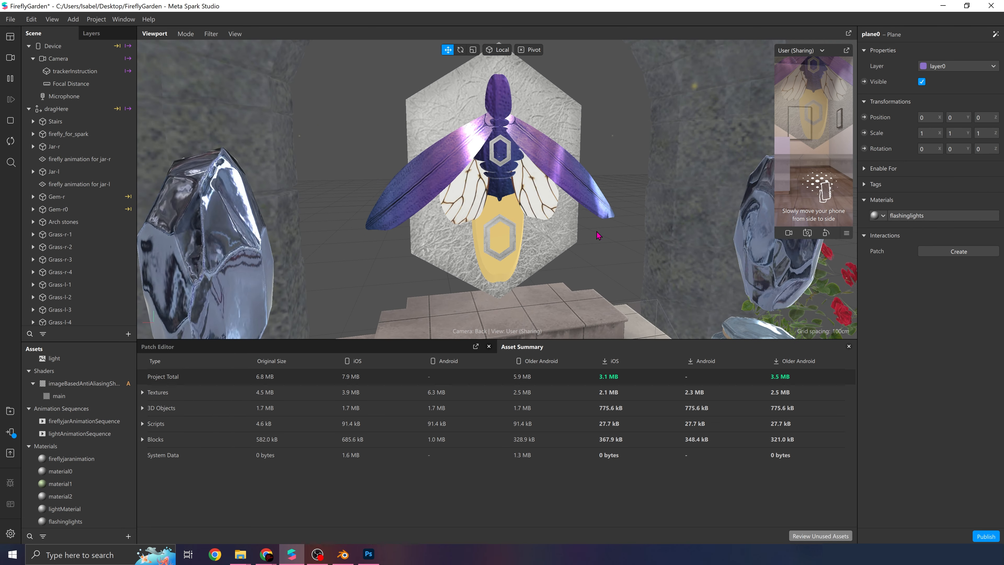
# Step: Move the plane in front of the firefly's yellow tail and scale it uniformly to about 6.02
pyautogui.scroll(-5, 554, 261)
pyautogui.moveTo(553, 260); pyautogui.dragTo(507, 230)
pyautogui.scroll(5, 507, 230)
pyautogui.scroll(4, 508, 233)
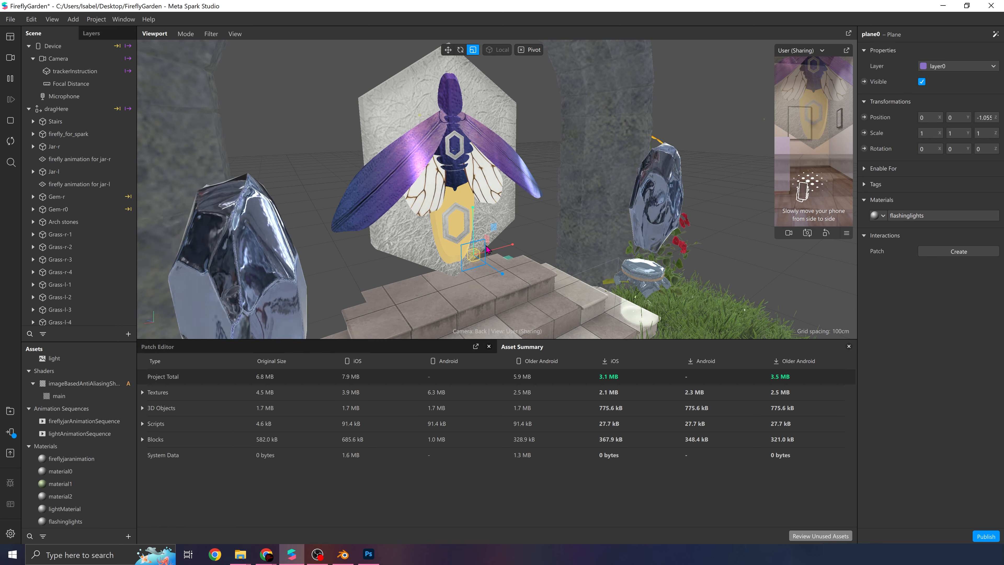
pyautogui.moveTo(480, 247); pyautogui.dragTo(483, 244)
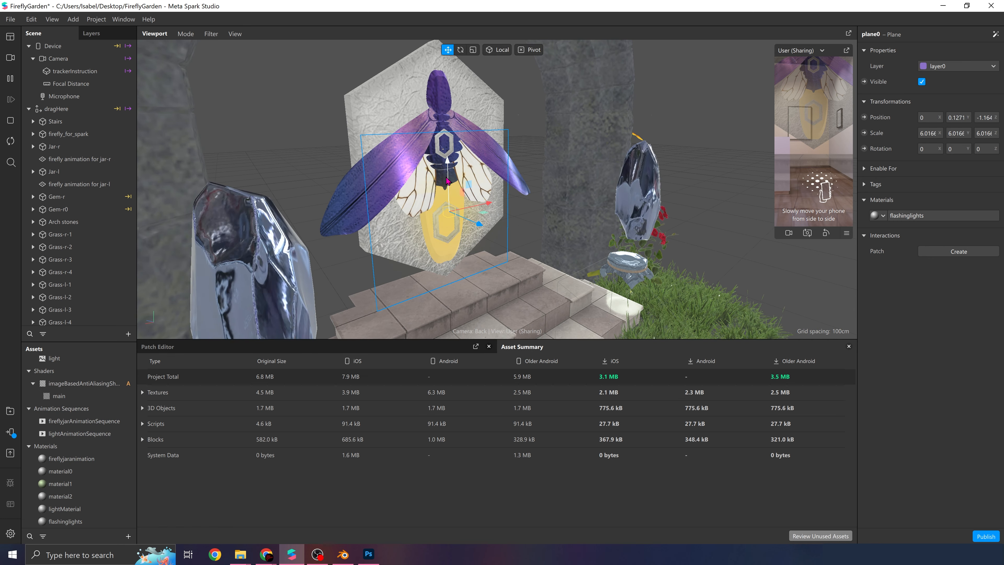
pyautogui.moveTo(449, 184); pyautogui.dragTo(448, 185)
# Step: Change the albedo color of the firefly tail material SVGMat.003 to a more saturated orange and inspect the glow from several angles
pyautogui.moveTo(640, 275); pyautogui.dragTo(471, 197, button='right')
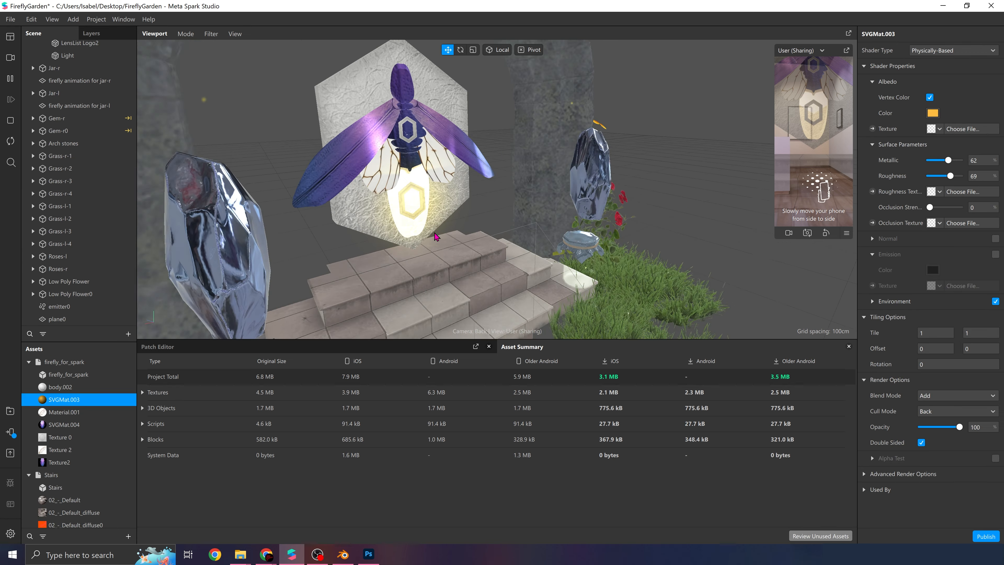
pyautogui.moveTo(405, 213); pyautogui.dragTo(409, 212, button='right')
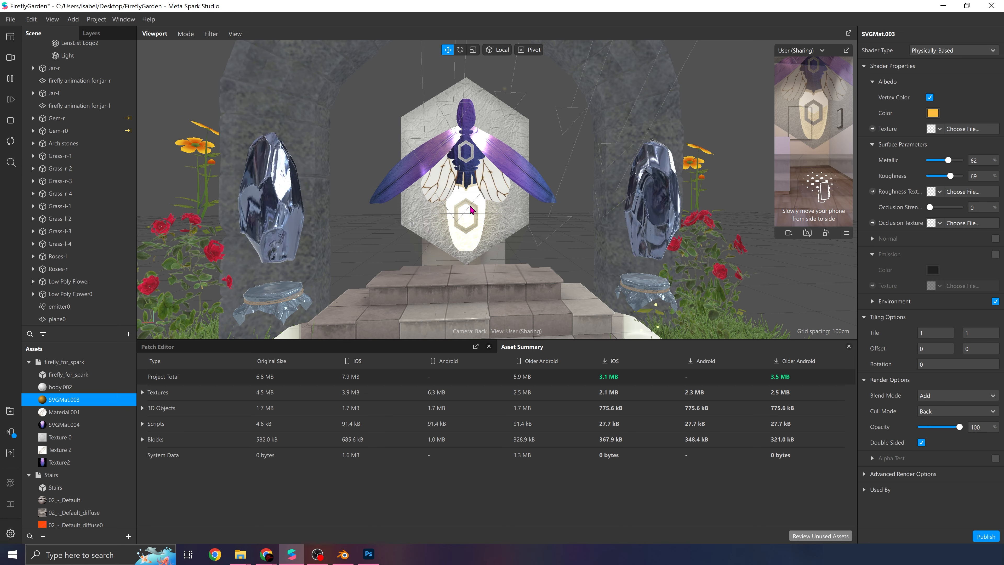
pyautogui.moveTo(469, 206); pyautogui.dragTo(548, 217, button='right')
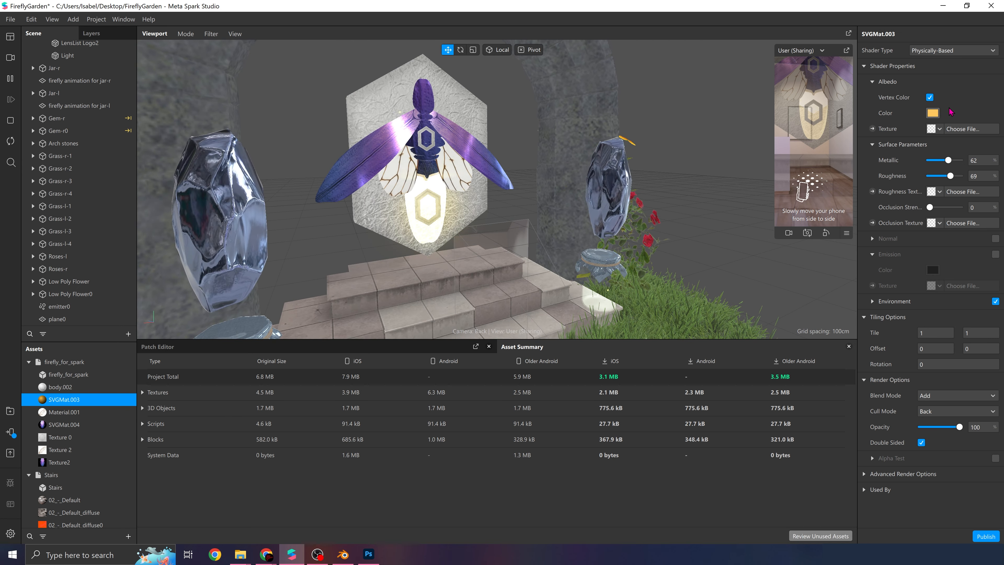
pyautogui.click(933, 114)
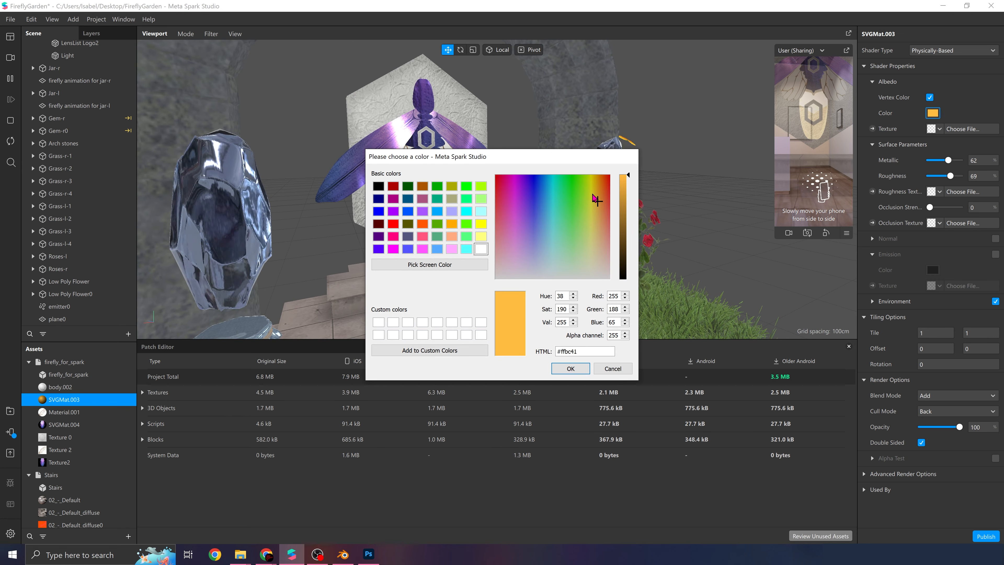
pyautogui.moveTo(594, 196); pyautogui.dragTo(729, 164)
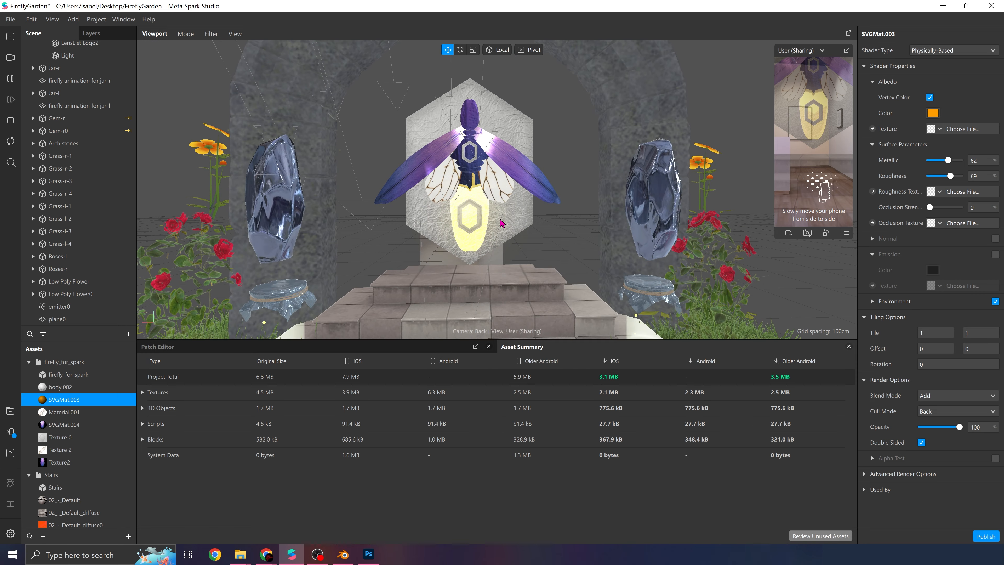
pyautogui.scroll(-4, 501, 220)
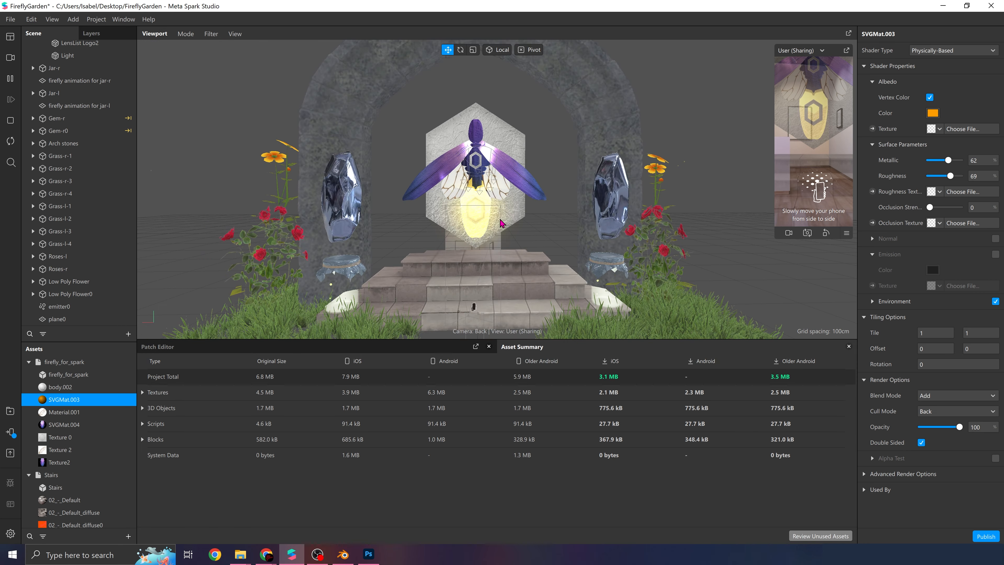
pyautogui.scroll(5, 500, 223)
pyautogui.moveTo(501, 224); pyautogui.dragTo(504, 239, button='right')
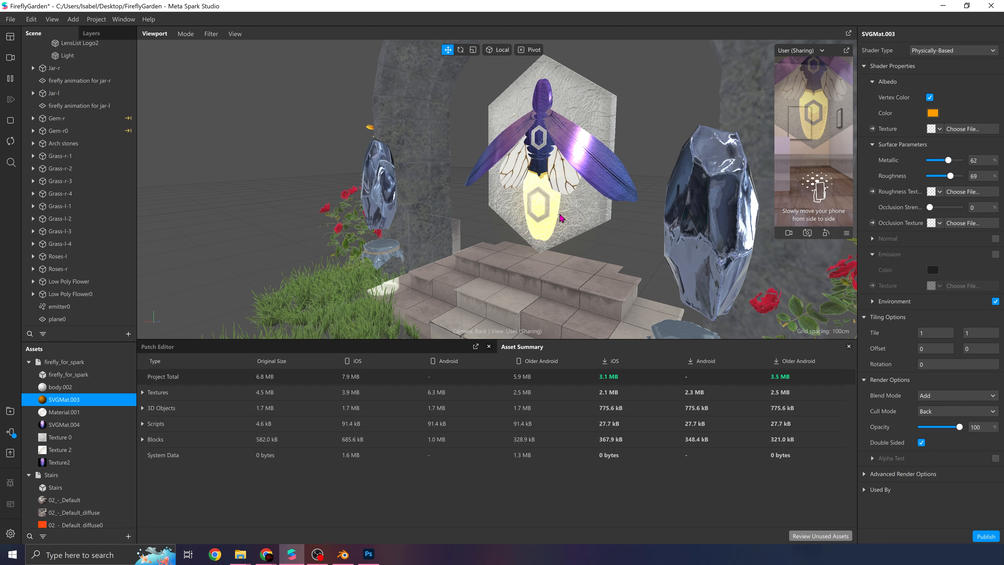
pyautogui.scroll(-4, 559, 216)
pyautogui.moveTo(560, 217); pyautogui.dragTo(435, 233, button='right')
pyautogui.scroll(-1, 473, 230)
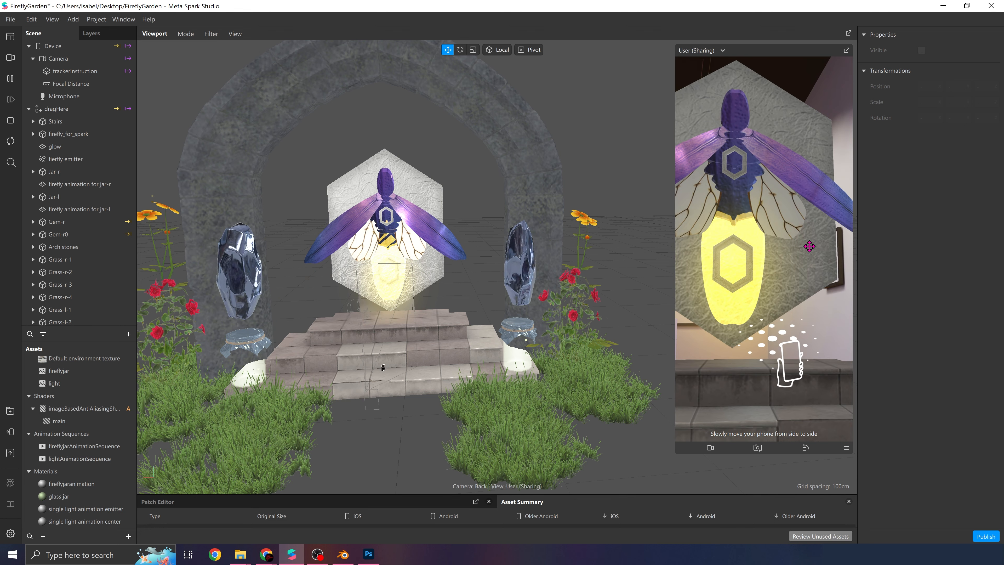
# Step: Create a new JavaScript script asset in the project and locate it among the assets
pyautogui.click(128, 537)
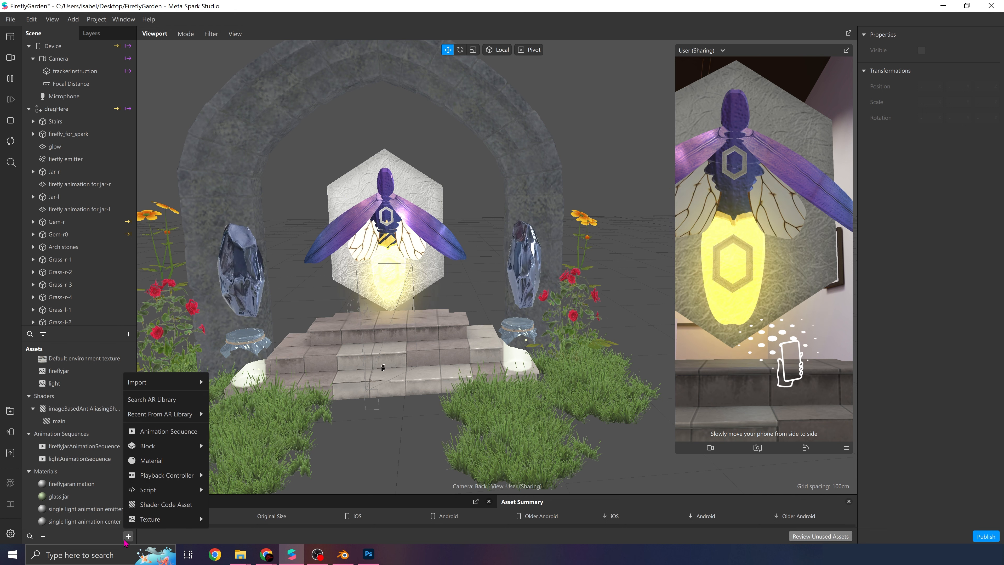
pyautogui.moveTo(157, 491)
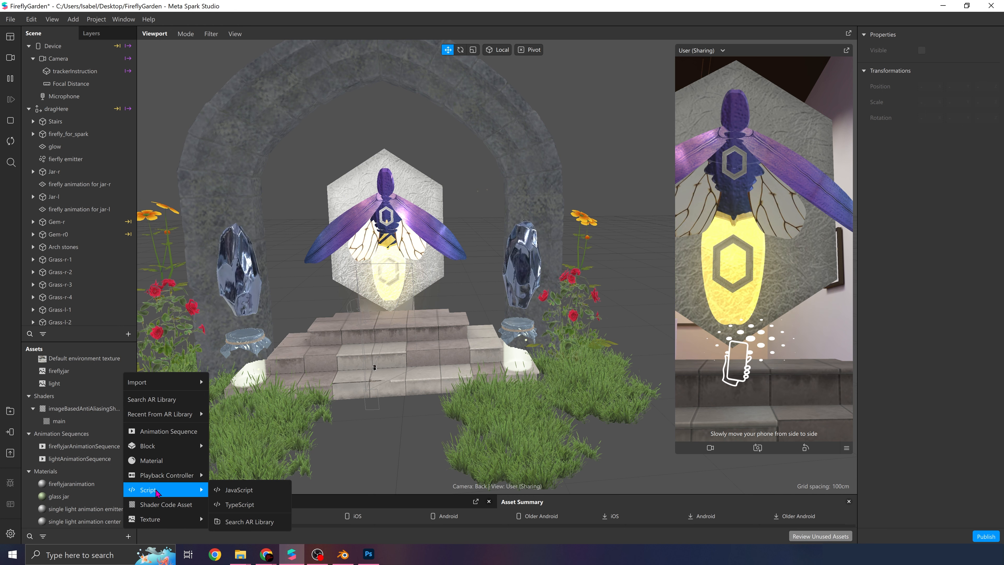
pyautogui.click(231, 494)
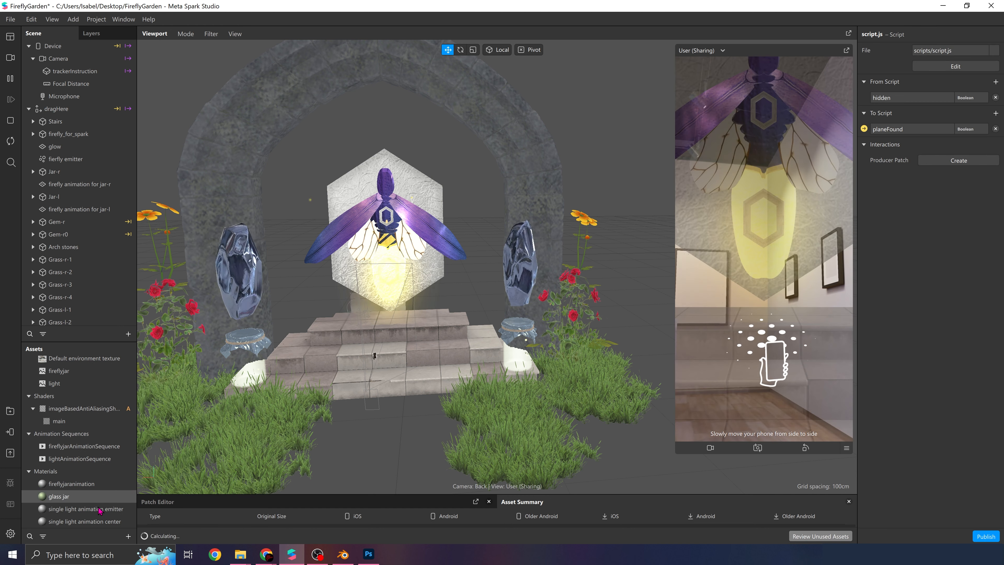
pyautogui.scroll(3, 87, 473)
pyautogui.scroll(2, 85, 455)
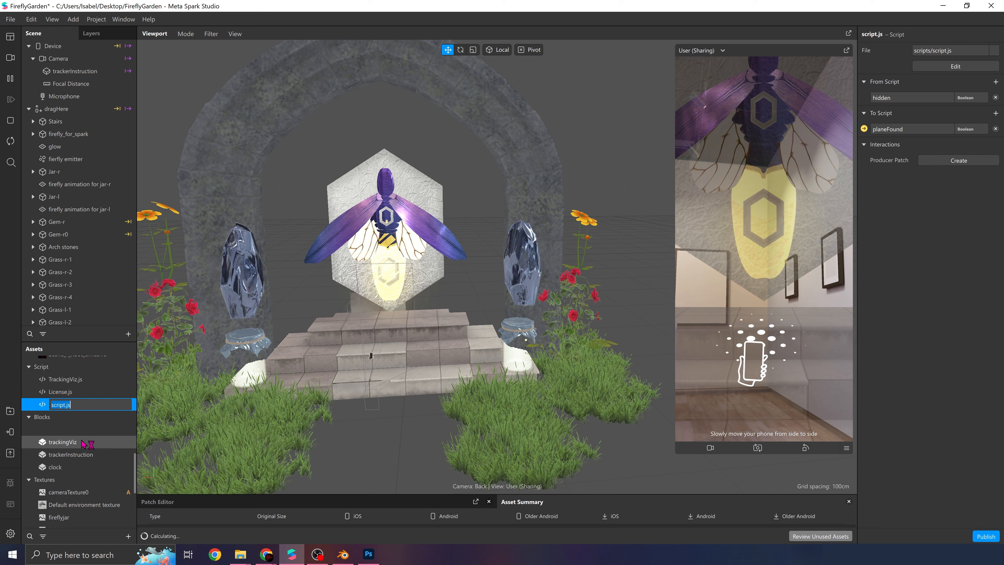
# Step: Open script.js in Visual Studio Code and review the scripting reference links in its header comments
pyautogui.rightClick(40, 405)
pyautogui.doubleClick(23, 406)
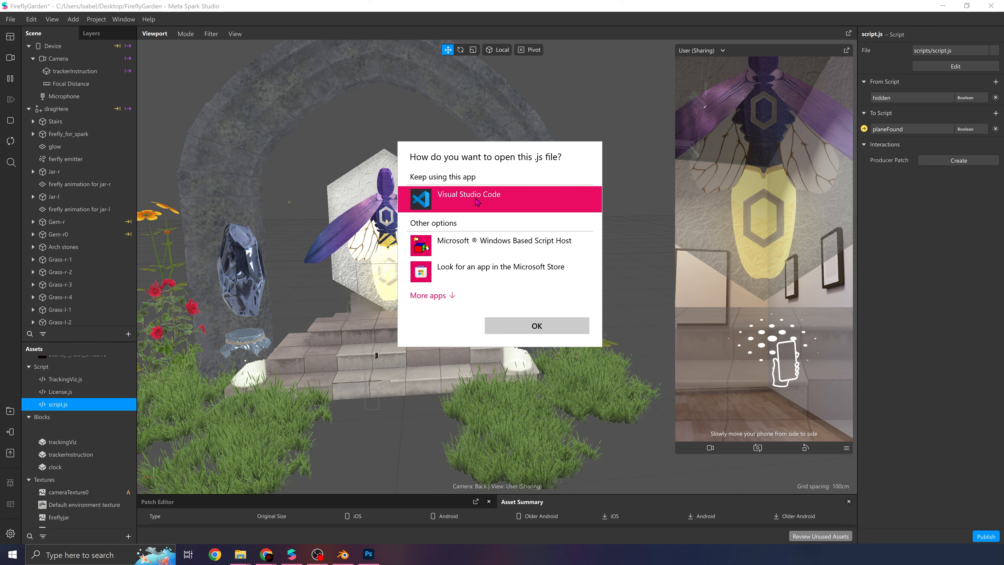
pyautogui.click(508, 326)
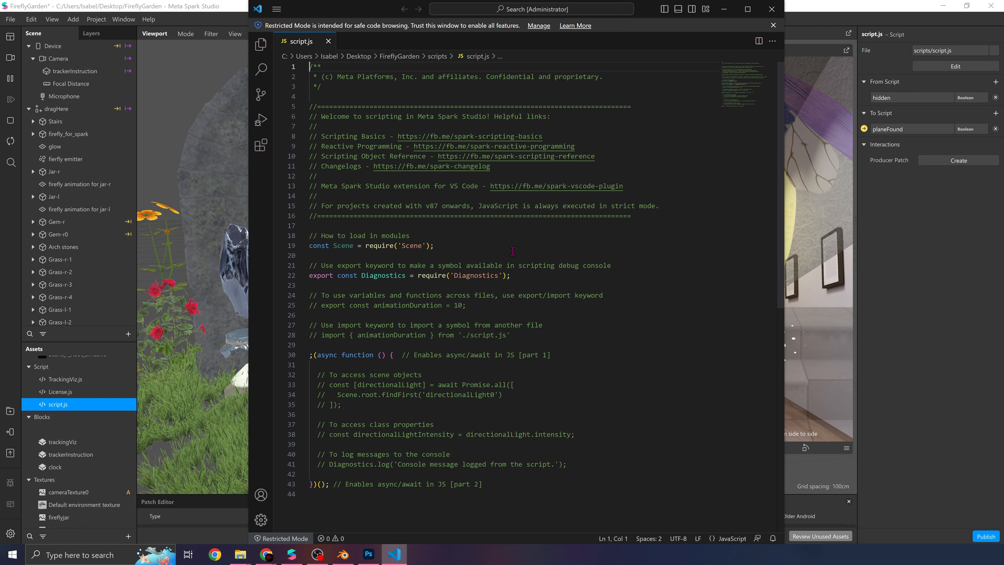
pyautogui.moveTo(369, 140); pyautogui.dragTo(532, 170)
pyautogui.click(531, 170)
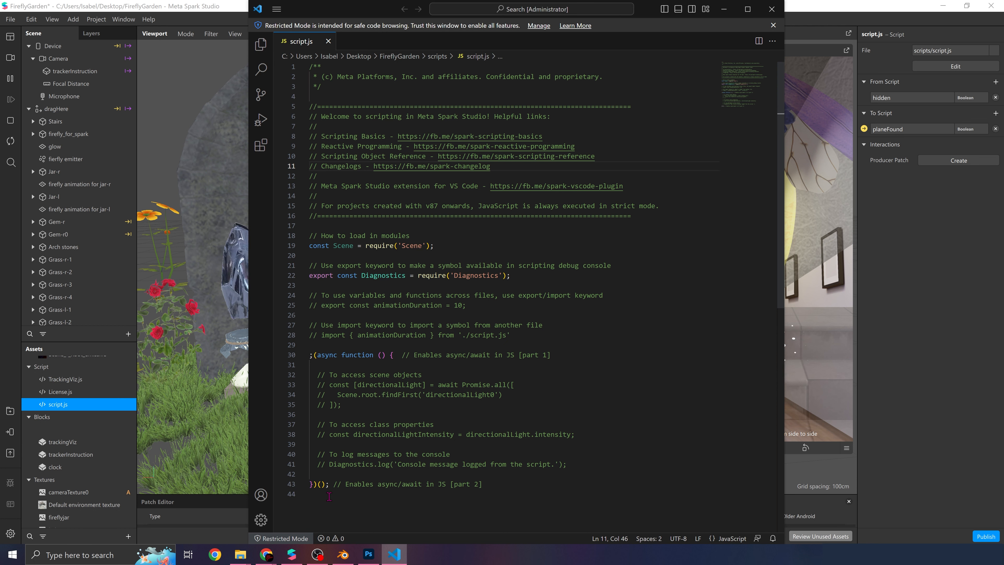
# Step: Switch to Chrome and open the LightingEstimationModule page in the Scripting API section of the Meta Spark documentation
pyautogui.click(267, 555)
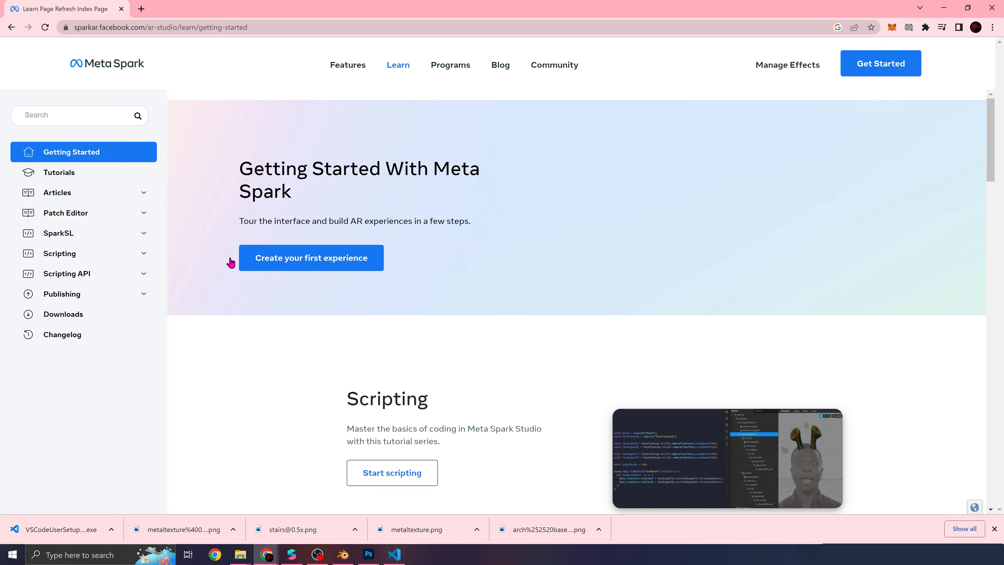
pyautogui.click(96, 276)
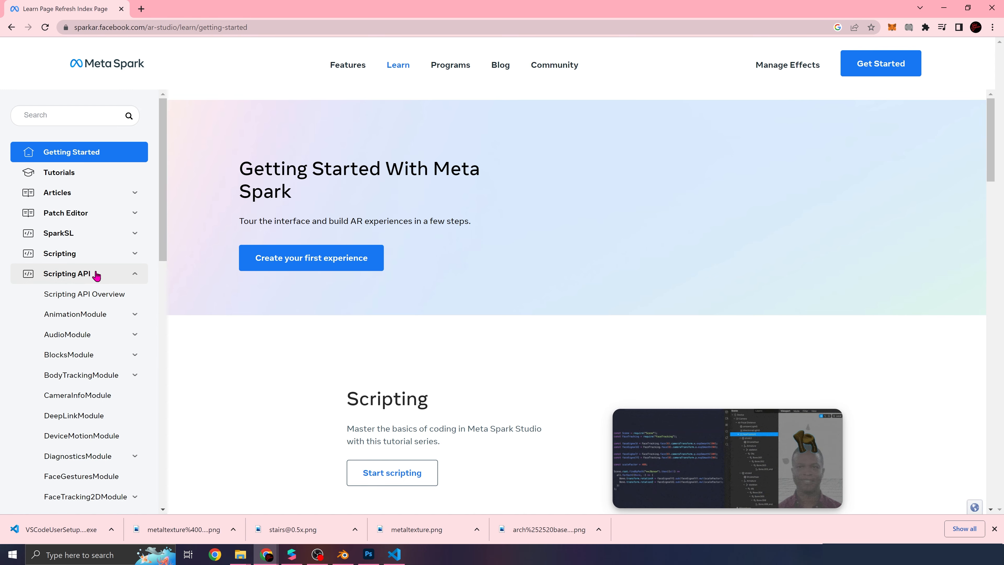
pyautogui.scroll(-4, 130, 402)
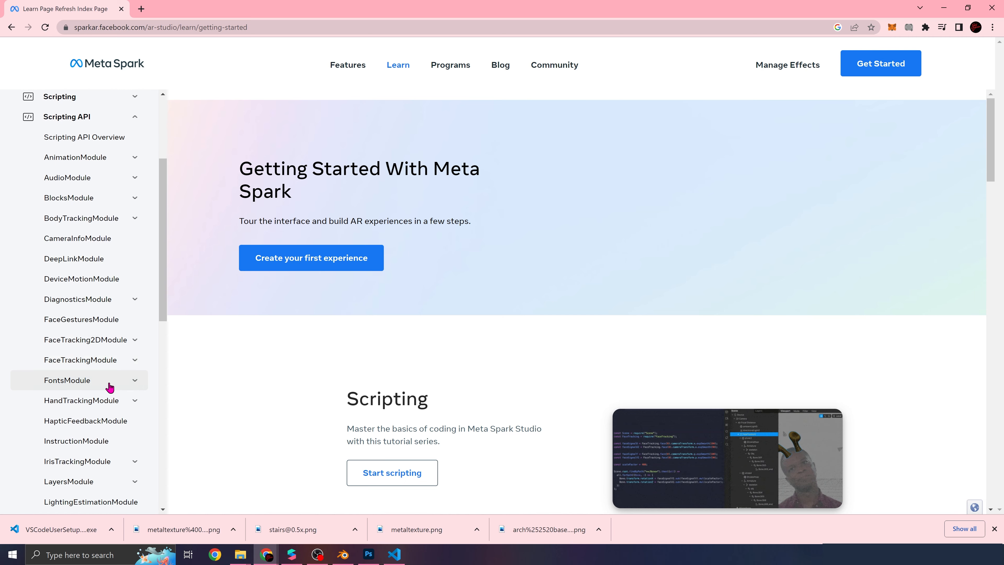
pyautogui.scroll(-1, 101, 463)
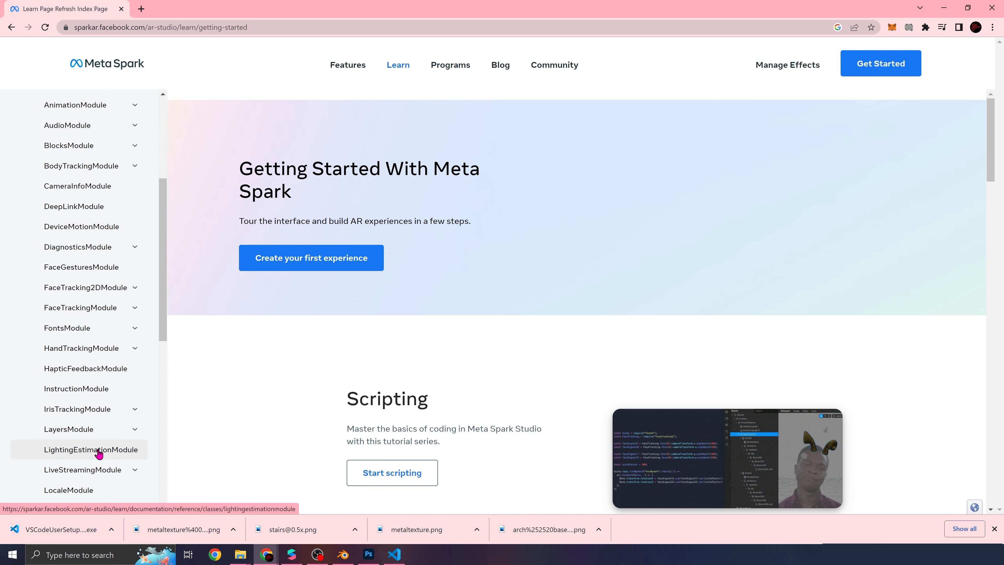
pyautogui.click(99, 454)
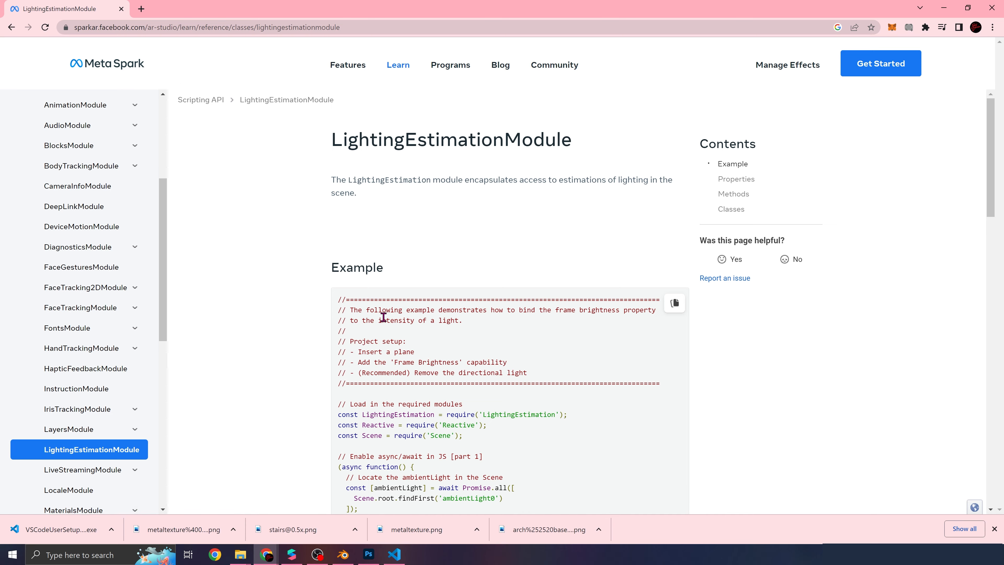
# Step: Copy the full example code that binds frame brightness to light intensity from the LightingEstimationModule page
pyautogui.scroll(-3, 383, 316)
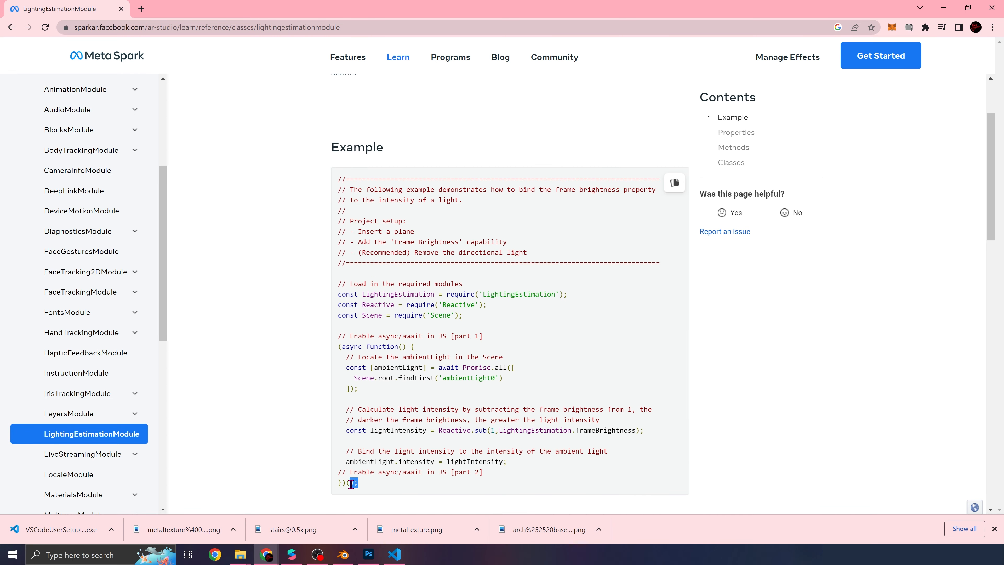
pyautogui.moveTo(343, 478); pyautogui.dragTo(336, 187)
pyautogui.rightClick(363, 188)
pyautogui.click(378, 191)
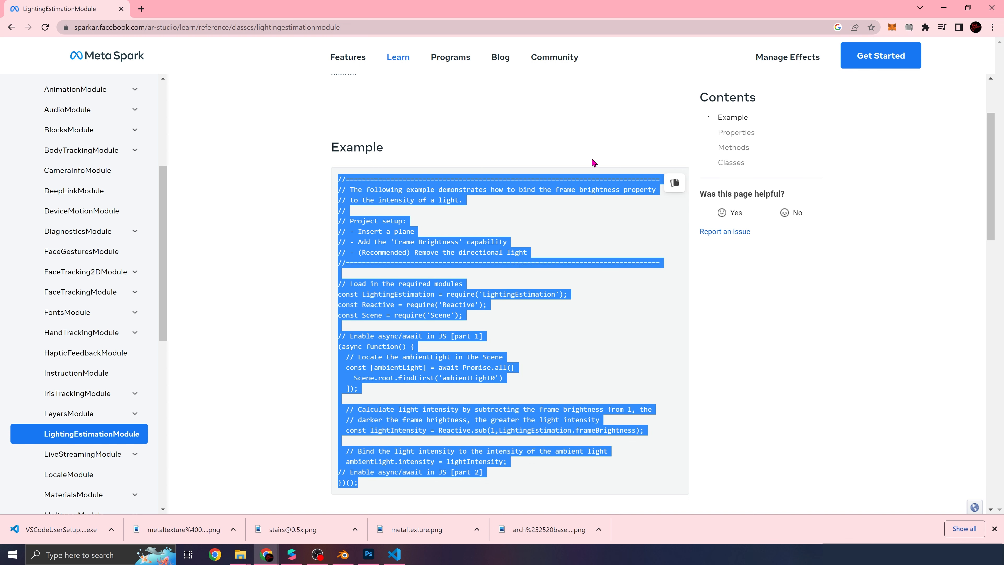
pyautogui.click(675, 183)
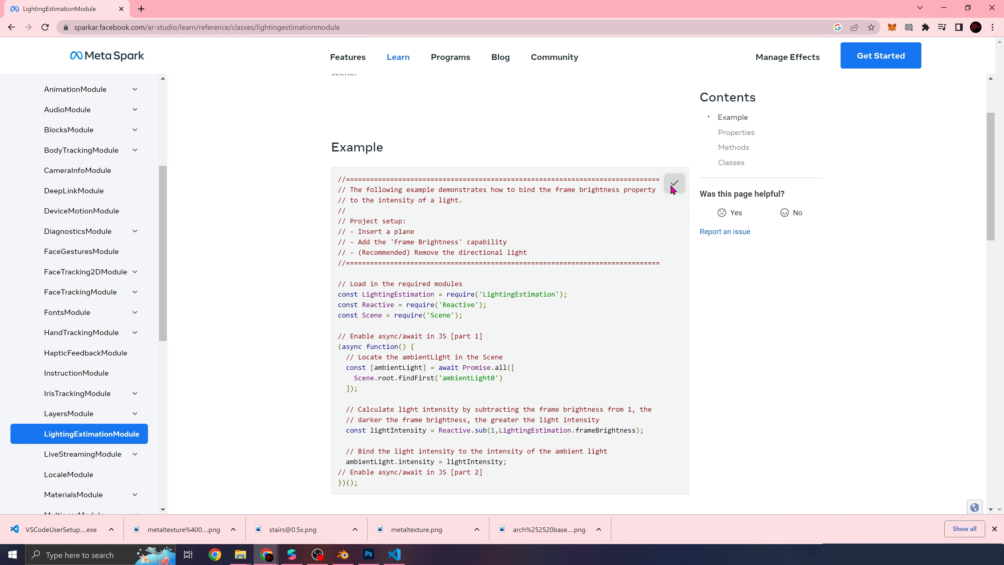
# Step: Switch to Visual Studio Code, replace the entire contents of script.js with the copied lighting estimation example, and save the file
pyautogui.click(393, 561)
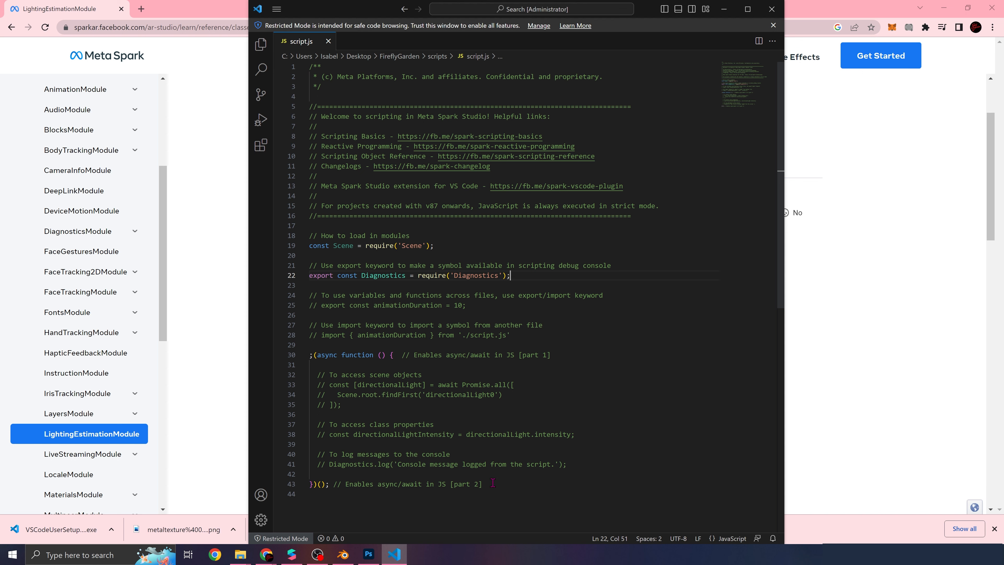
pyautogui.moveTo(493, 482); pyautogui.dragTo(236, 16)
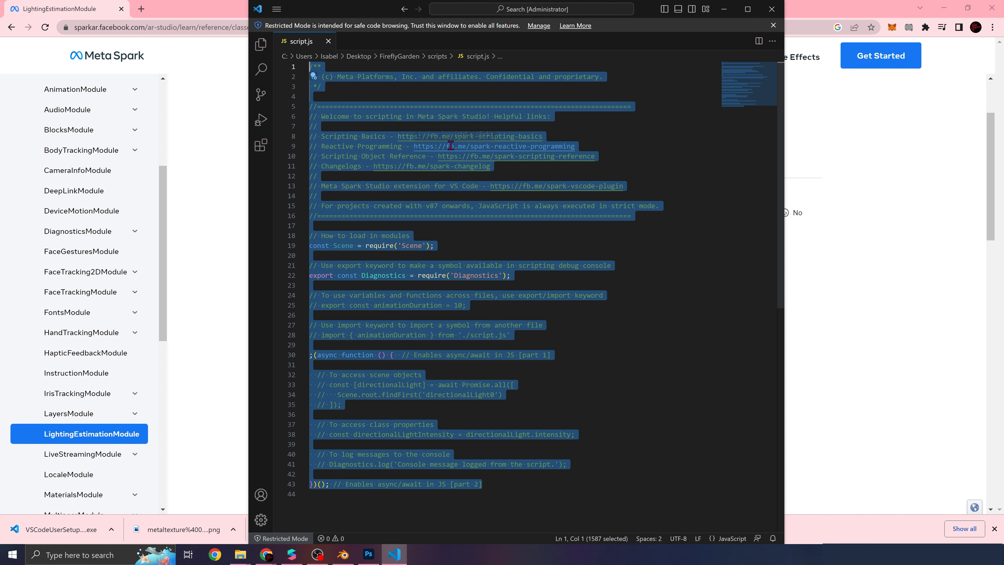
pyautogui.hotkey('ctrl', 'v')
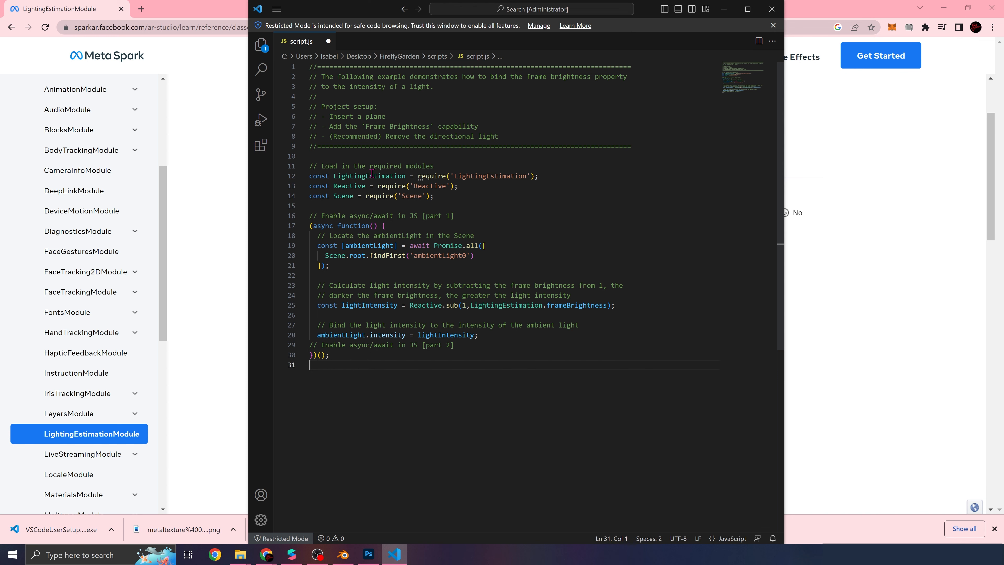
pyautogui.hotkey('ctrl', 's')
# Step: Switch to Meta Spark Studio and inspect the garden scene from different angles
pyautogui.click(292, 554)
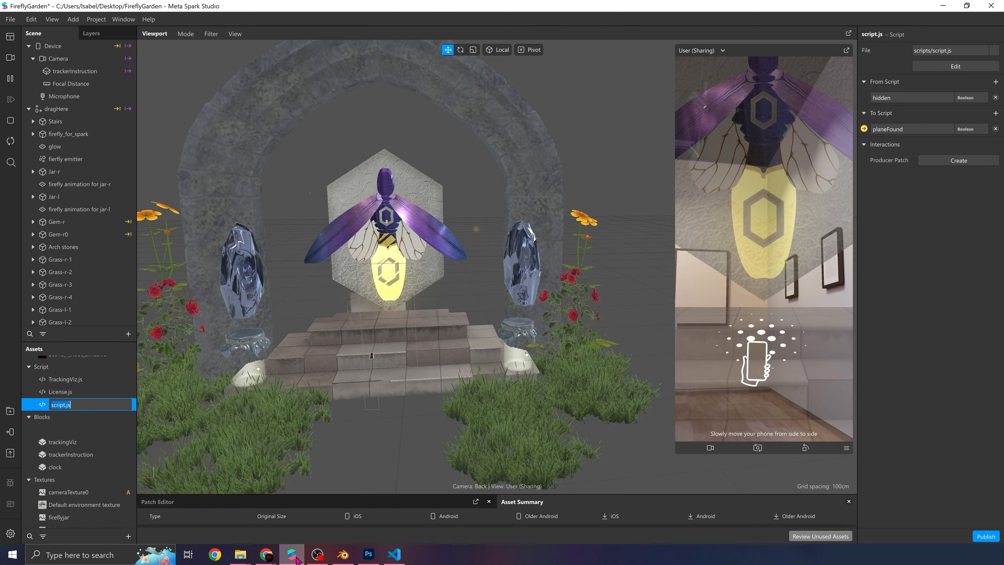
pyautogui.moveTo(411, 297); pyautogui.dragTo(467, 279, button='right')
pyautogui.moveTo(467, 279); pyautogui.dragTo(467, 252, button='right')
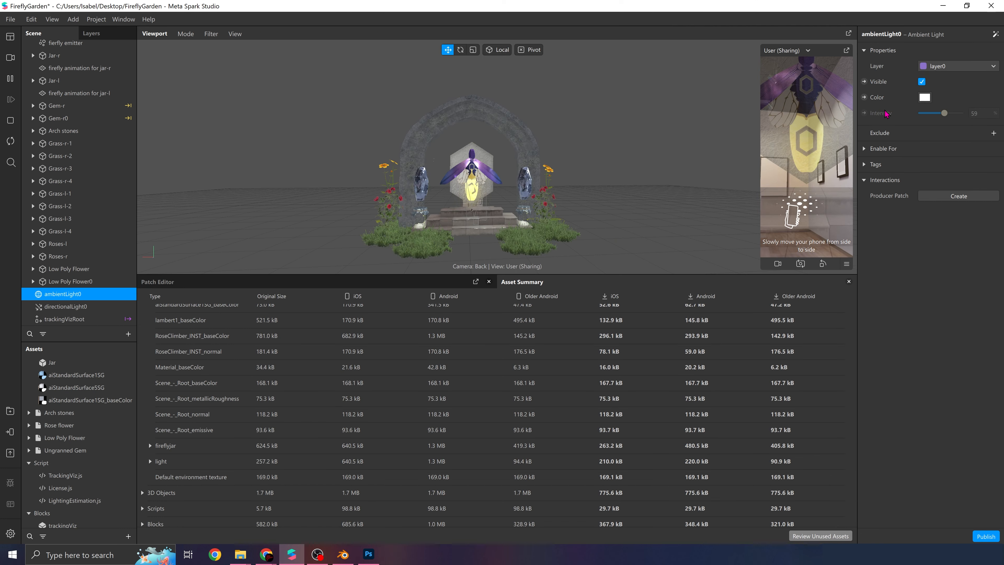
pyautogui.scroll(5, 499, 208)
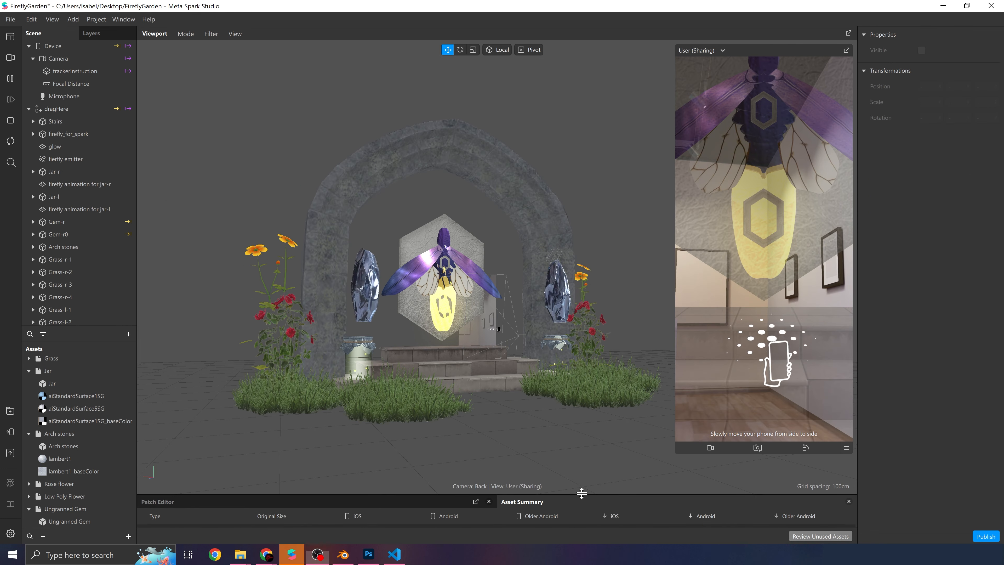
# Step: Enlarge the Asset Summary to check the project's file sizes per platform, and view the whole garden from the front
pyautogui.moveTo(594, 493); pyautogui.dragTo(595, 347)
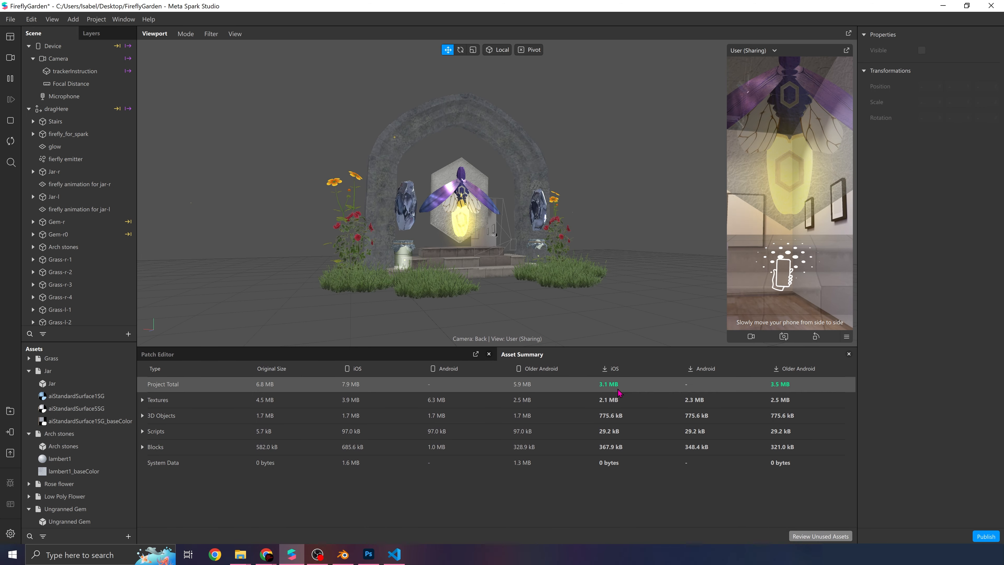
pyautogui.moveTo(540, 305); pyautogui.dragTo(496, 309)
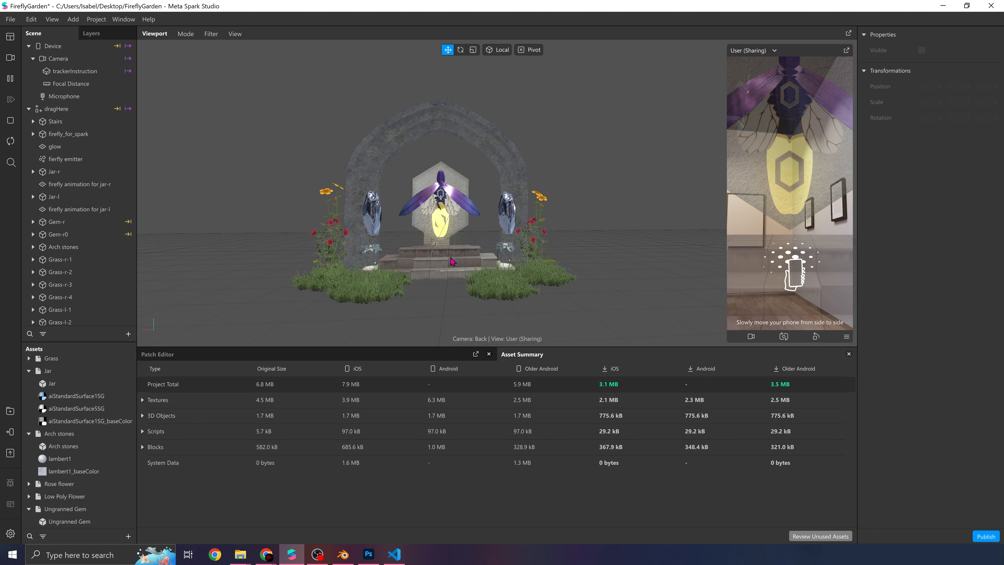
pyautogui.moveTo(455, 259); pyautogui.dragTo(476, 306)
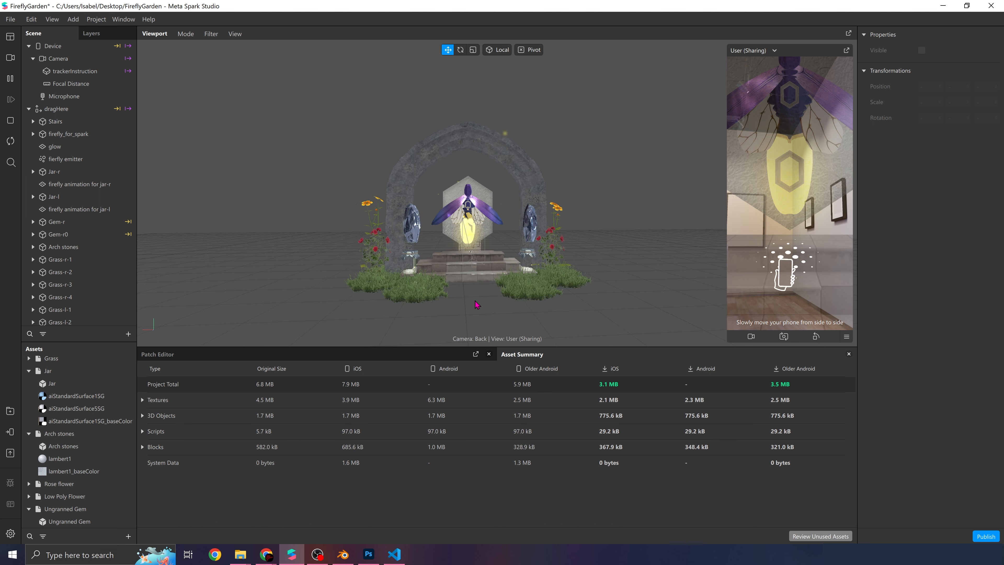
pyautogui.scroll(2, 489, 293)
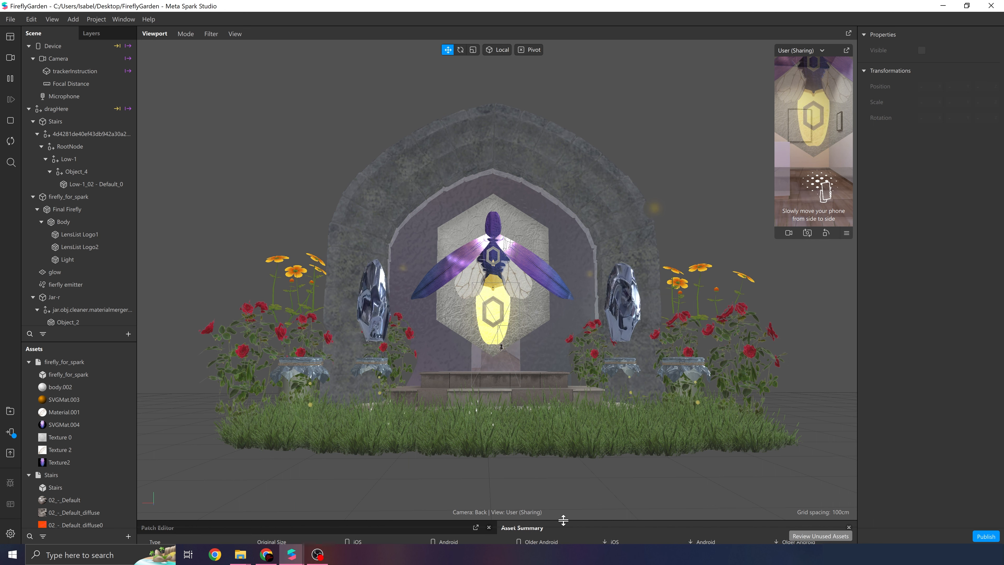
# Step: Enlarge the Asset Summary for a final size check and upload the project to Meta Spark Hub as a new effect
pyautogui.moveTo(563, 521); pyautogui.dragTo(566, 408)
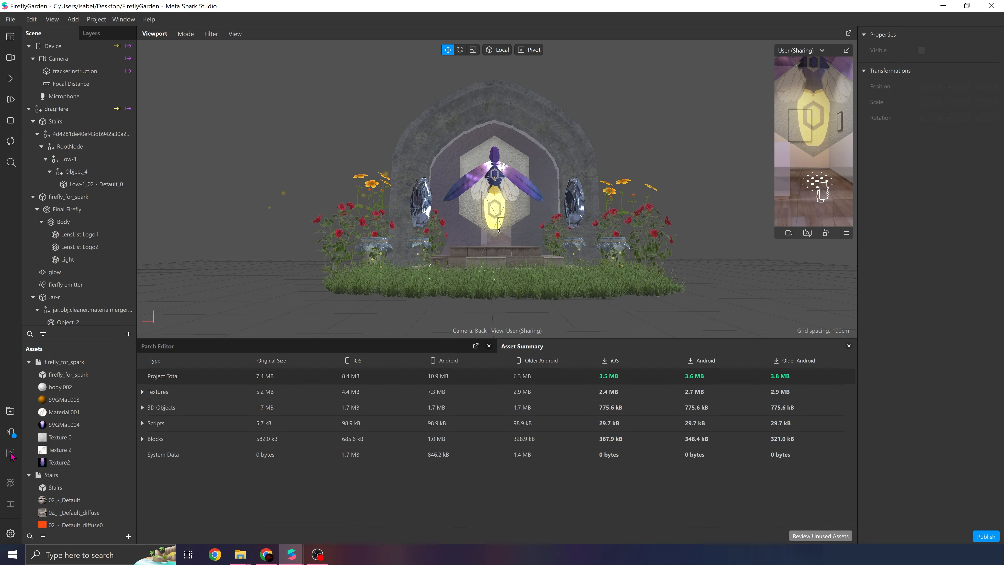
pyautogui.click(11, 453)
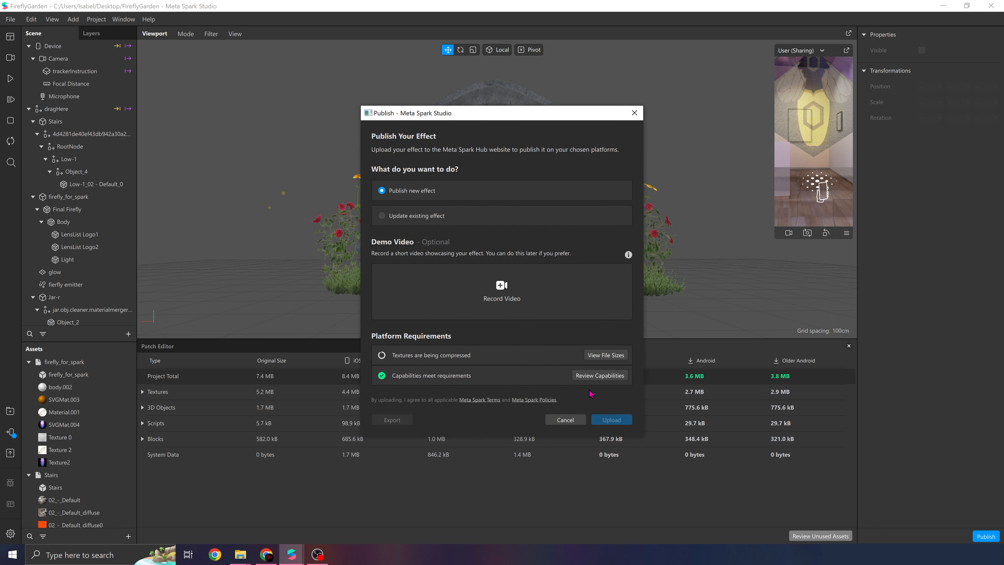
pyautogui.click(627, 441)
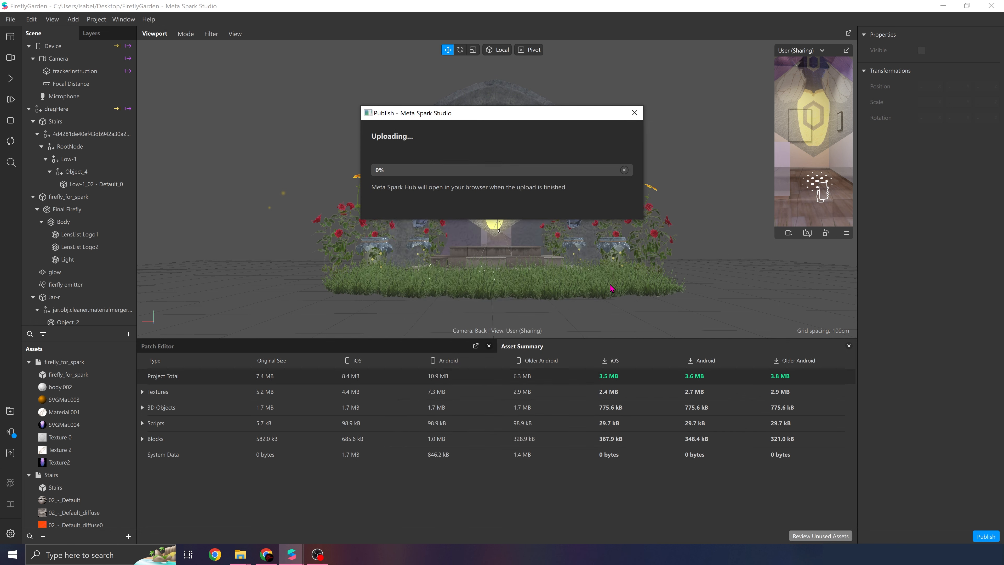